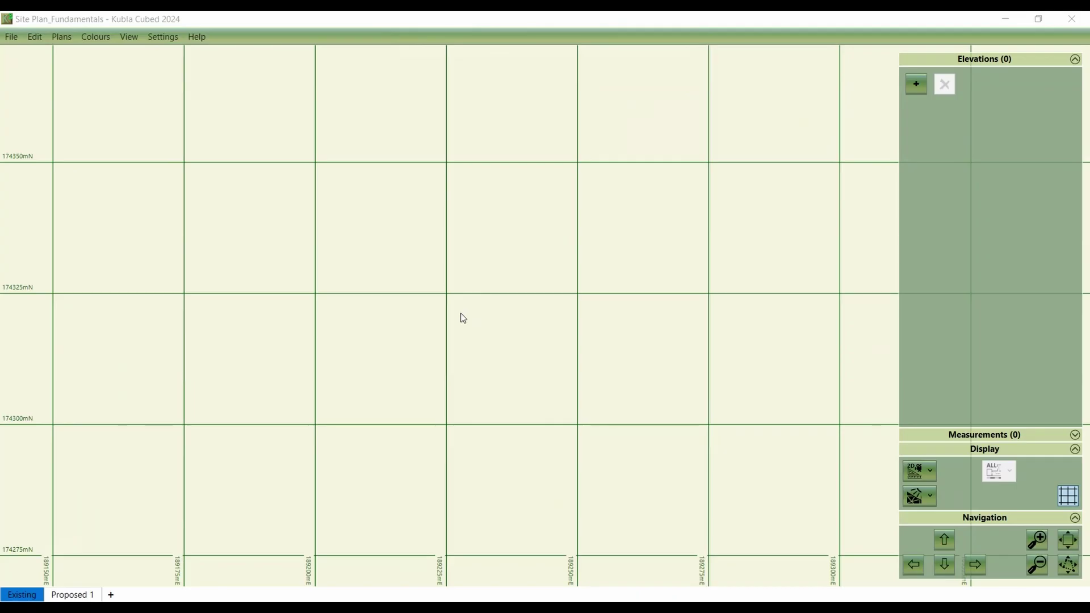
- Import Embassy Building Example_Metric.dwg as a CAD site plan
left_click(71, 41)
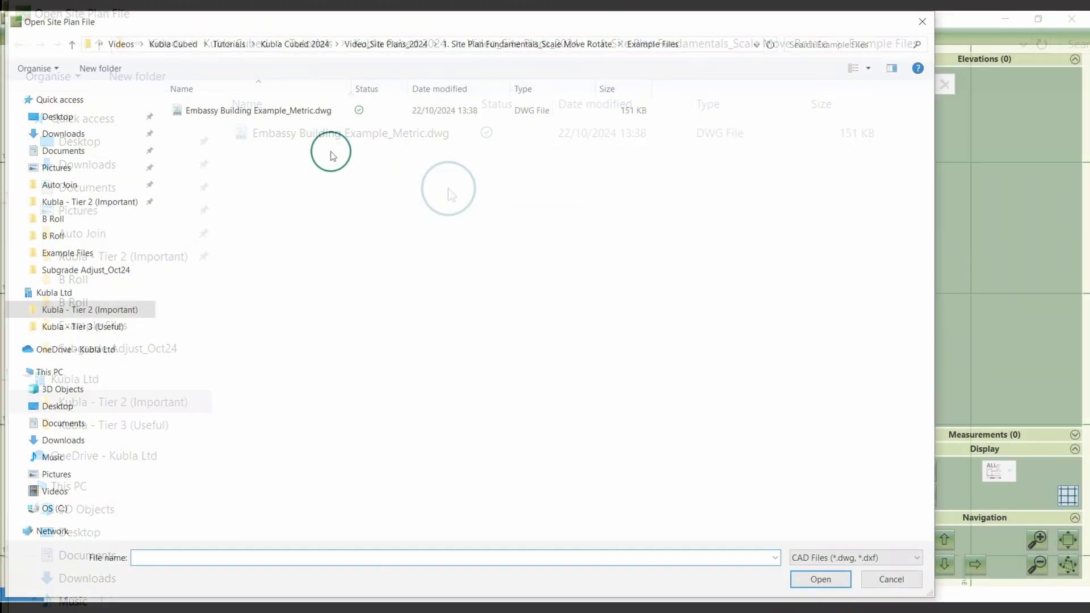
left_click(290, 114)
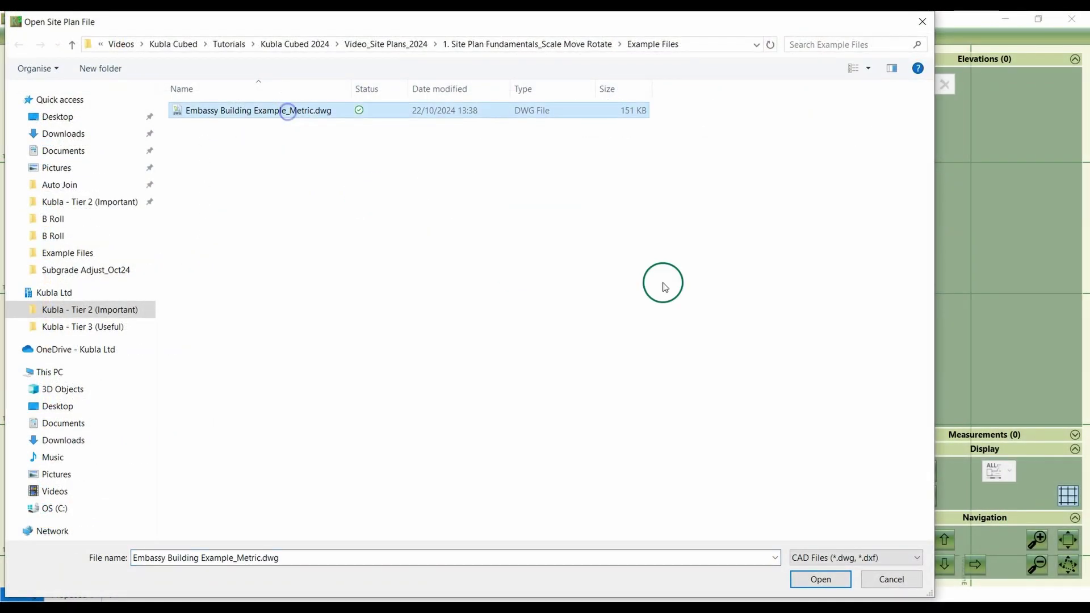
left_click(821, 580)
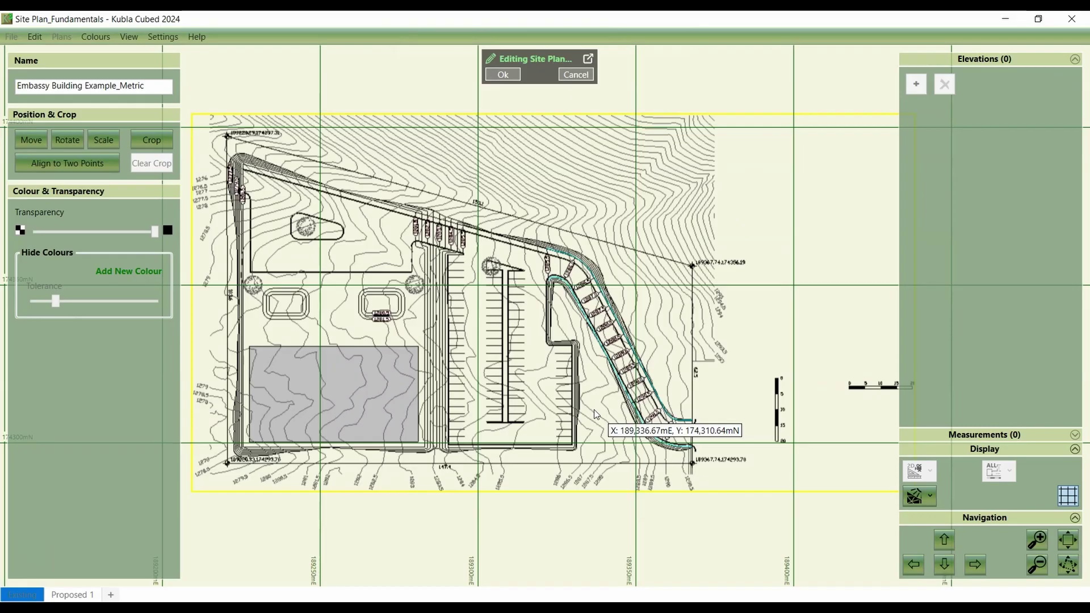
left_click(159, 37)
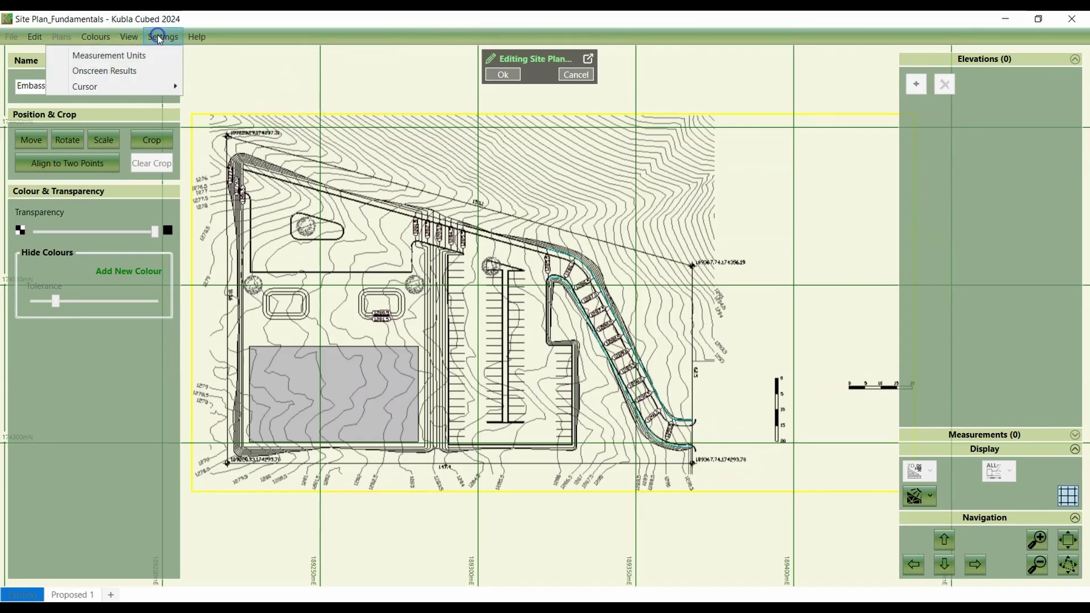
left_click(160, 55)
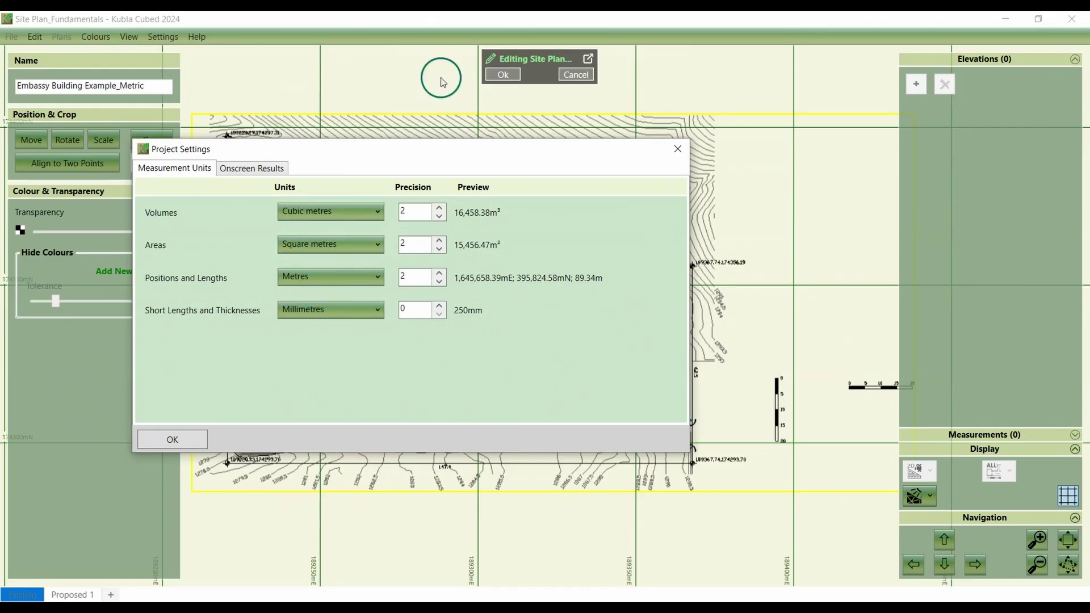
left_click(676, 145)
left_click(94, 135)
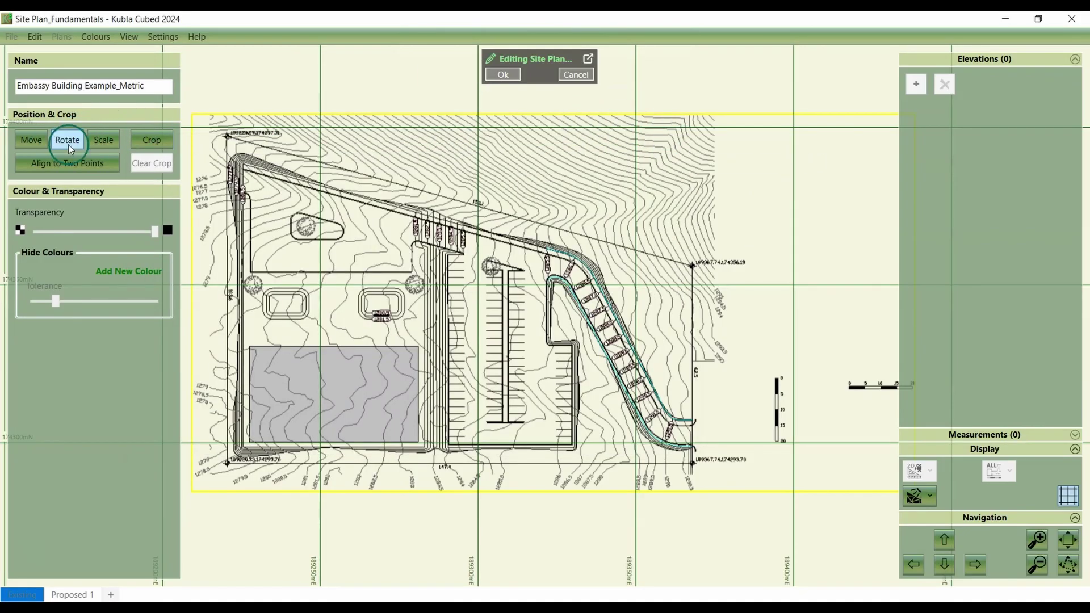
left_click(97, 146)
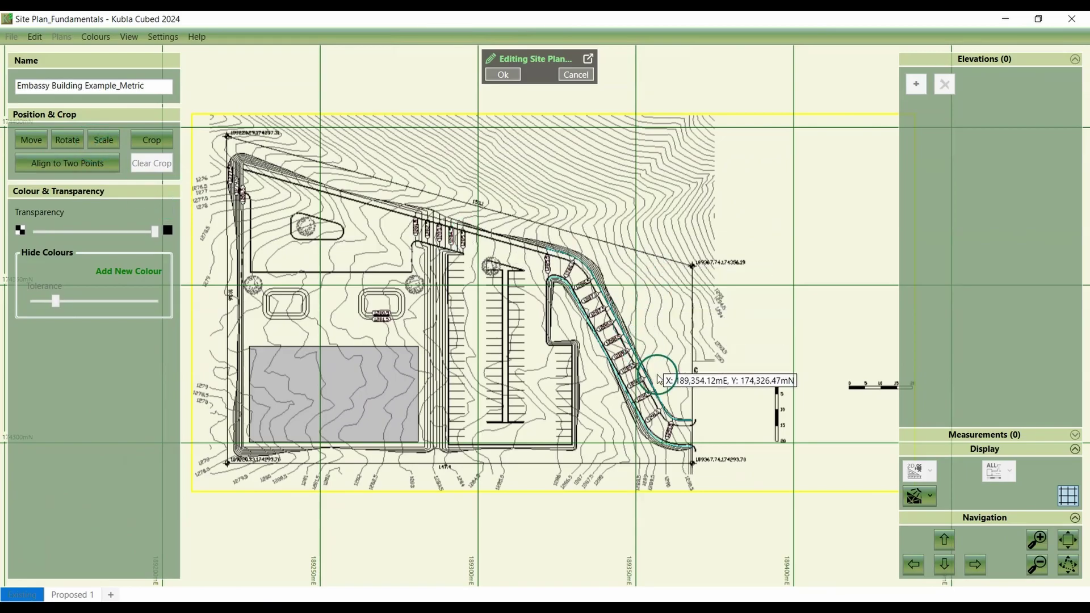
- Measure the drawing's 0–20 scale bar to confirm it spans about 20 m
scroll(784, 425, "up", 3)
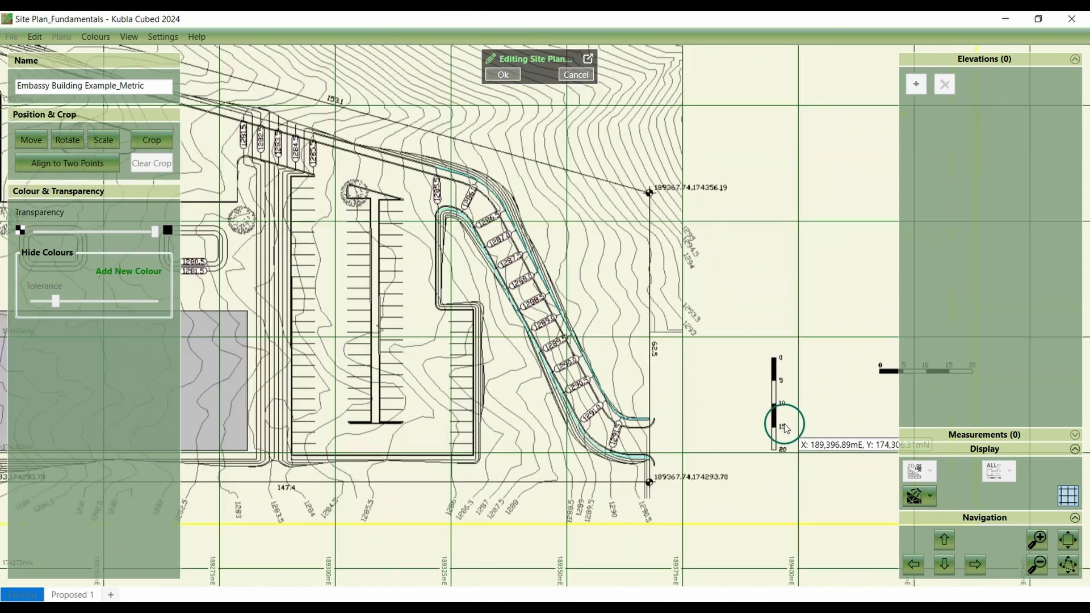
key("m")
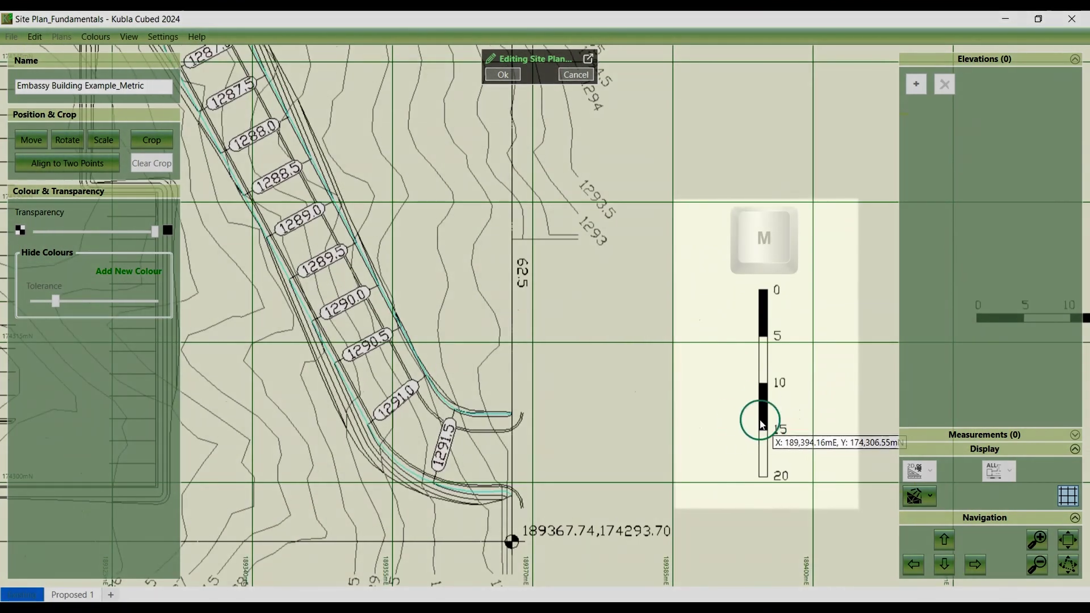
left_click(761, 290)
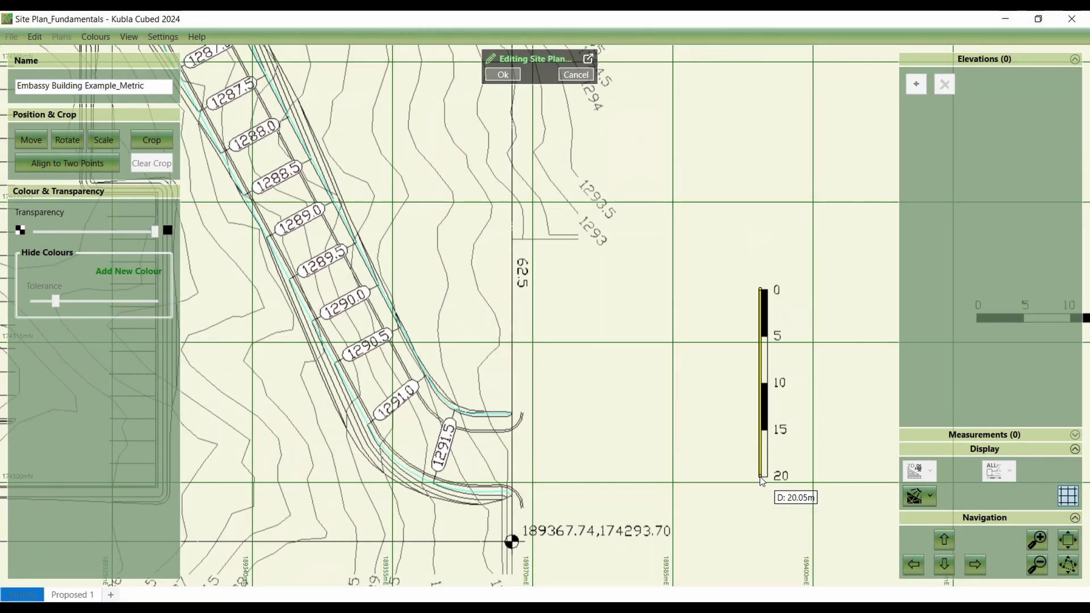
scroll(734, 406, "down", 5)
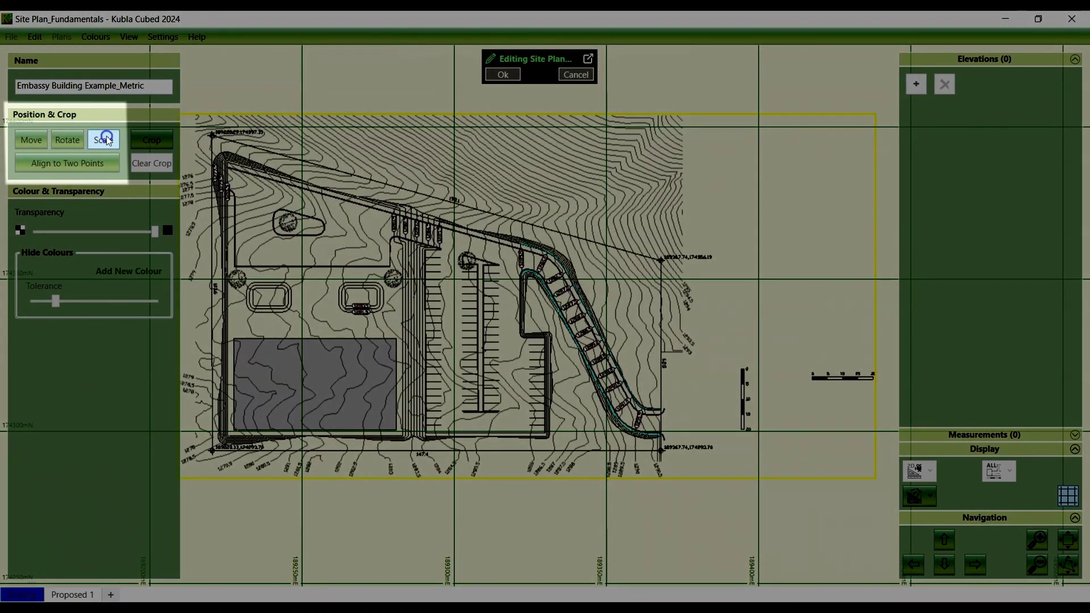
left_click(103, 140)
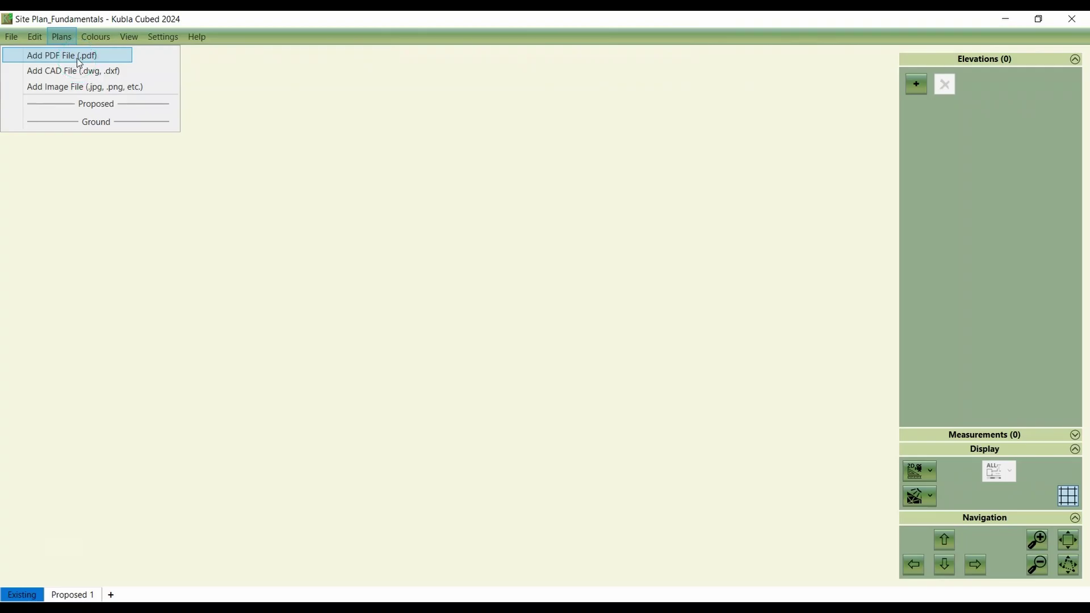
- Load a page of Embassy Building Example_Metric_2pages.pdf as a PDF site plan
left_click(76, 55)
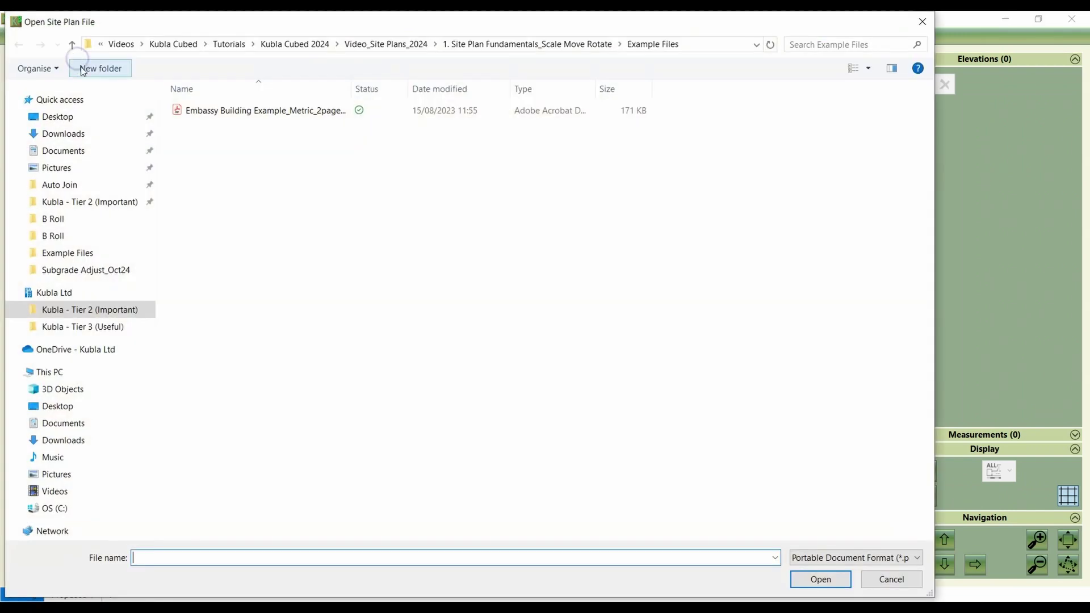
left_click(283, 112)
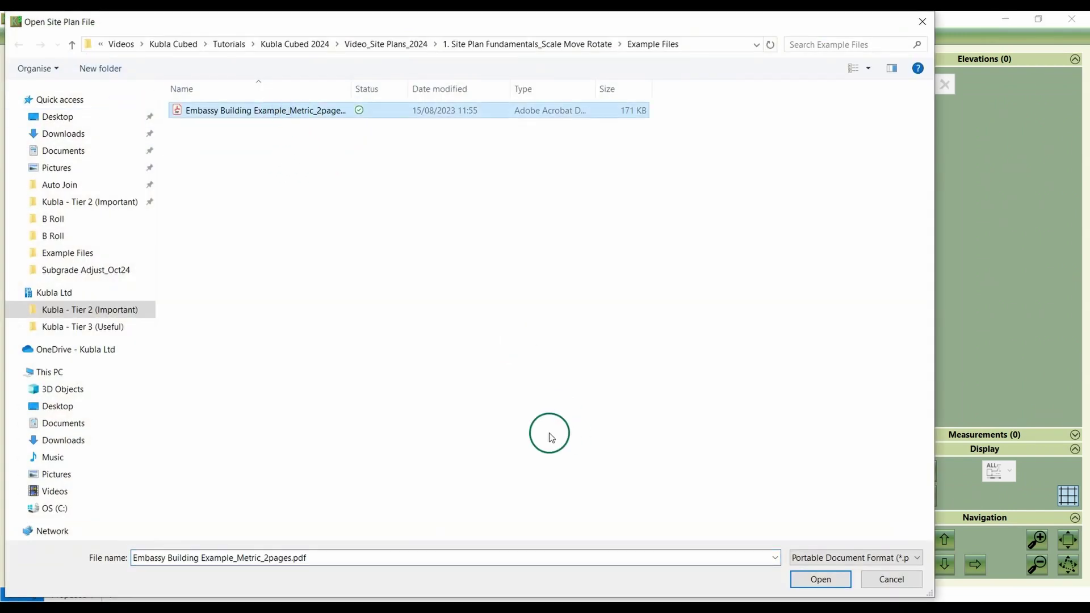
left_click(829, 579)
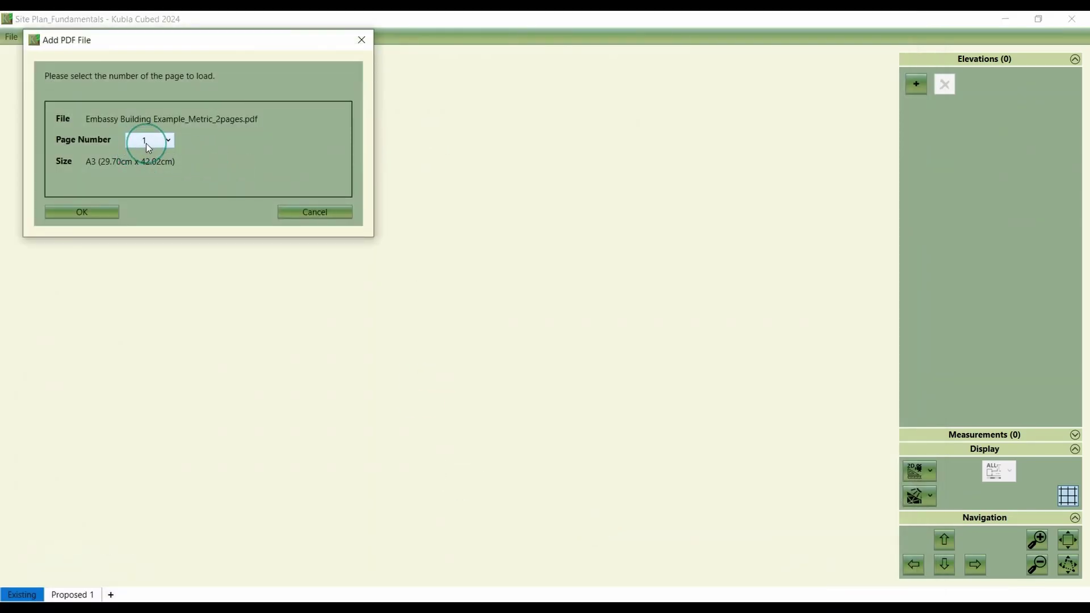
left_click(87, 215)
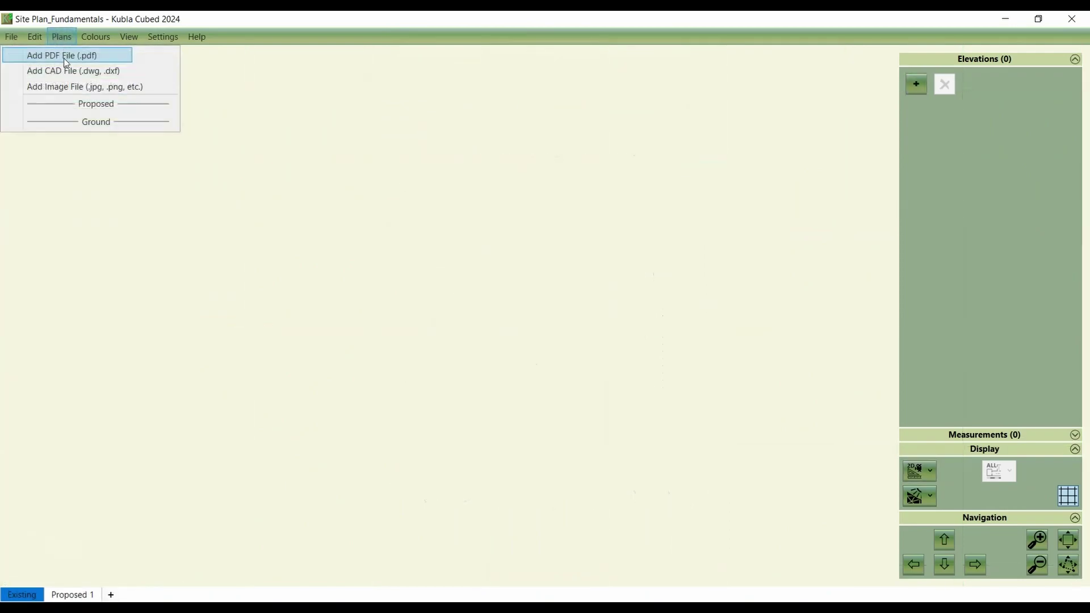
- Import Embassy Building Example_Metric_single.pdf as another PDF site plan
left_click(63, 57)
left_click(288, 125)
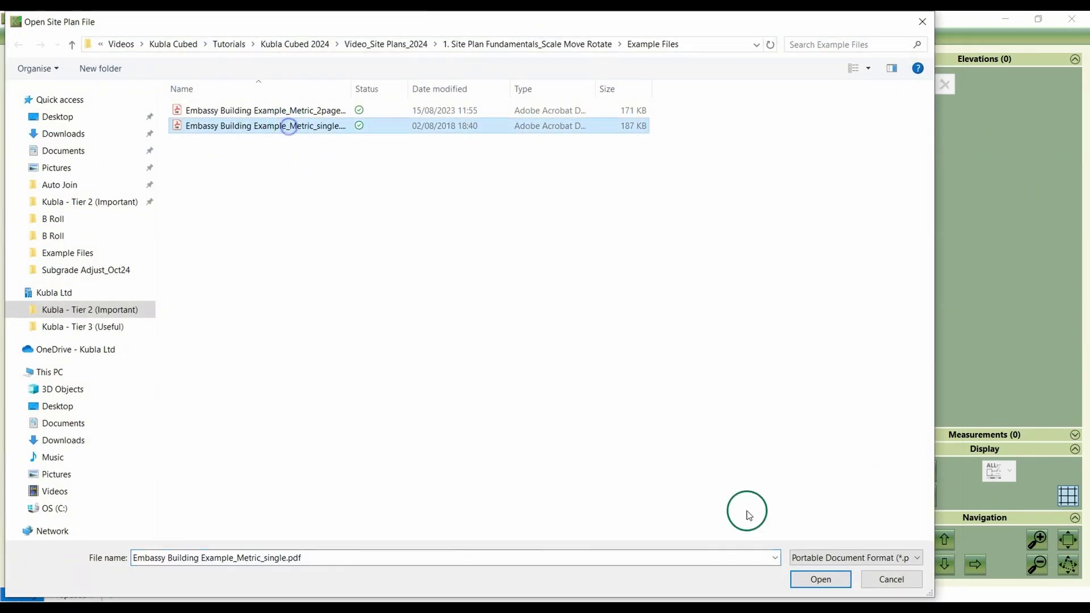
left_click(822, 579)
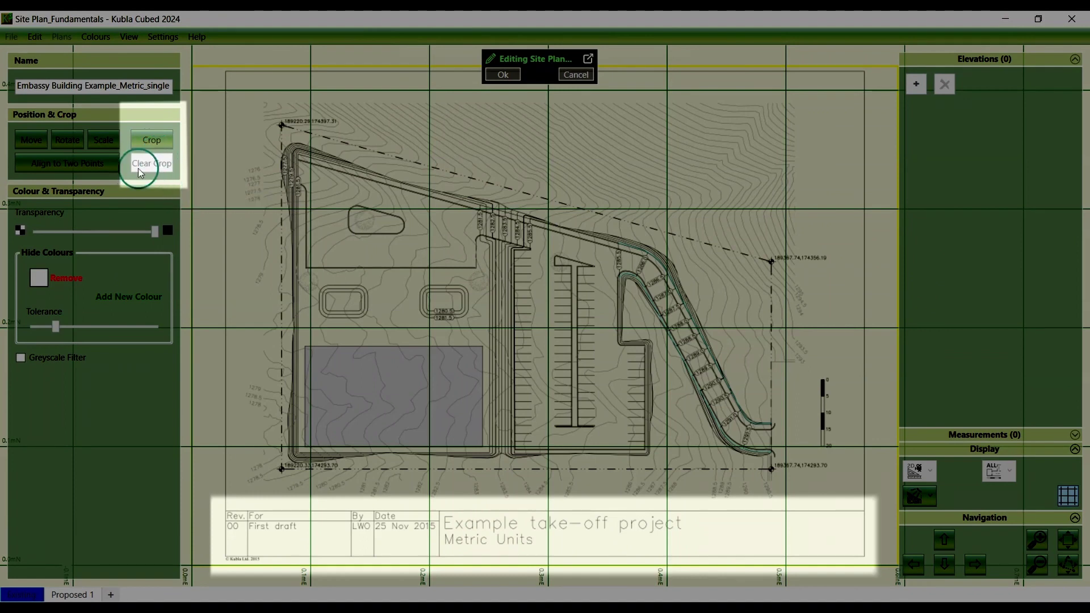
- Crop the loaded single-page PDF plan with the Position & Crop panel's Crop tool
left_click(151, 141)
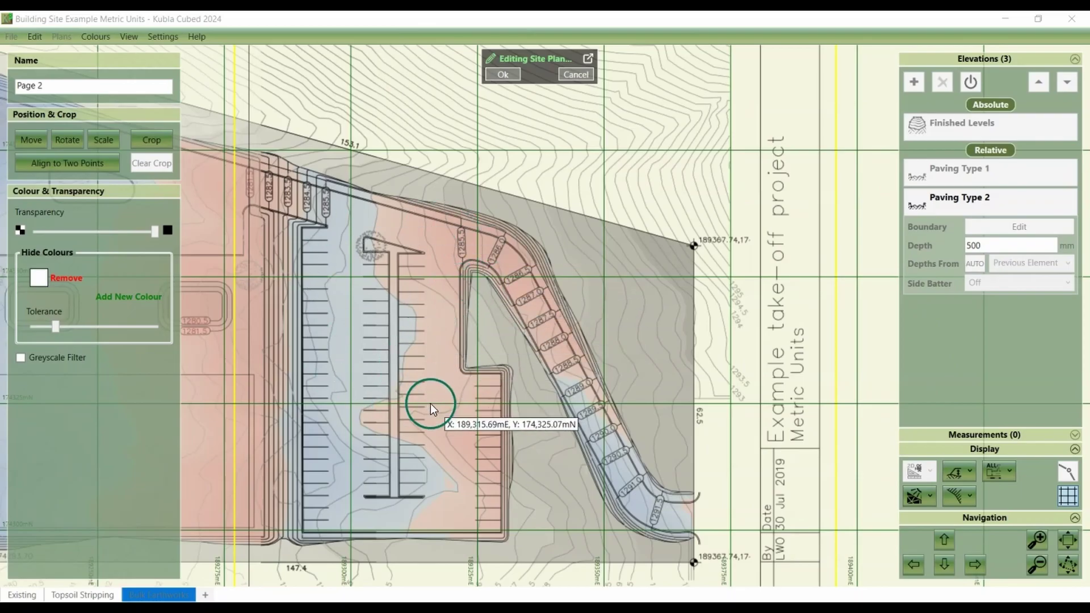
scroll(430, 404, "up", 2)
scroll(430, 404, "up", 1)
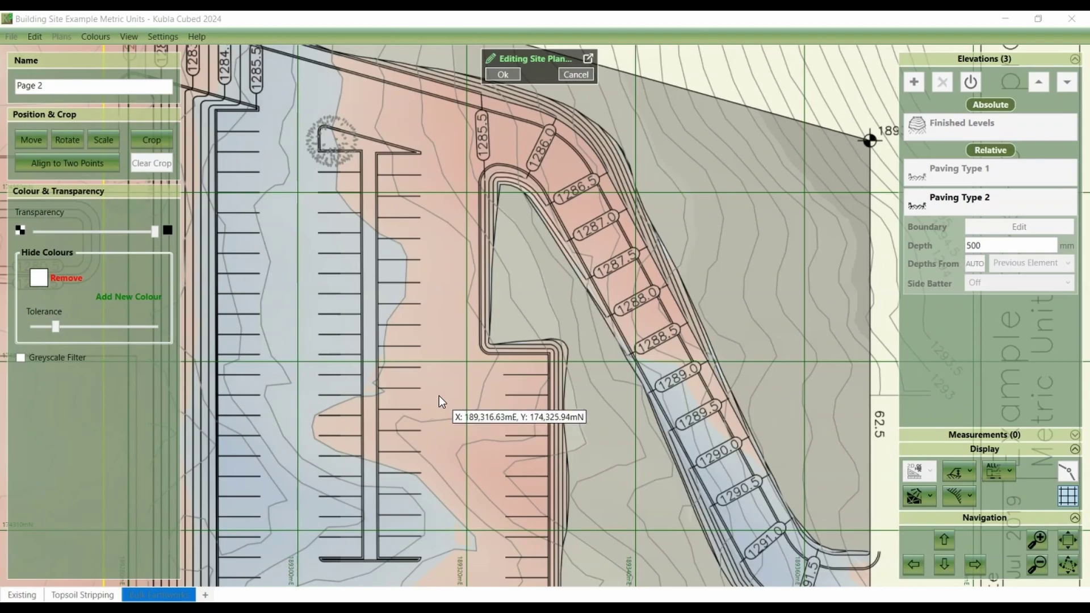
left_click(458, 261)
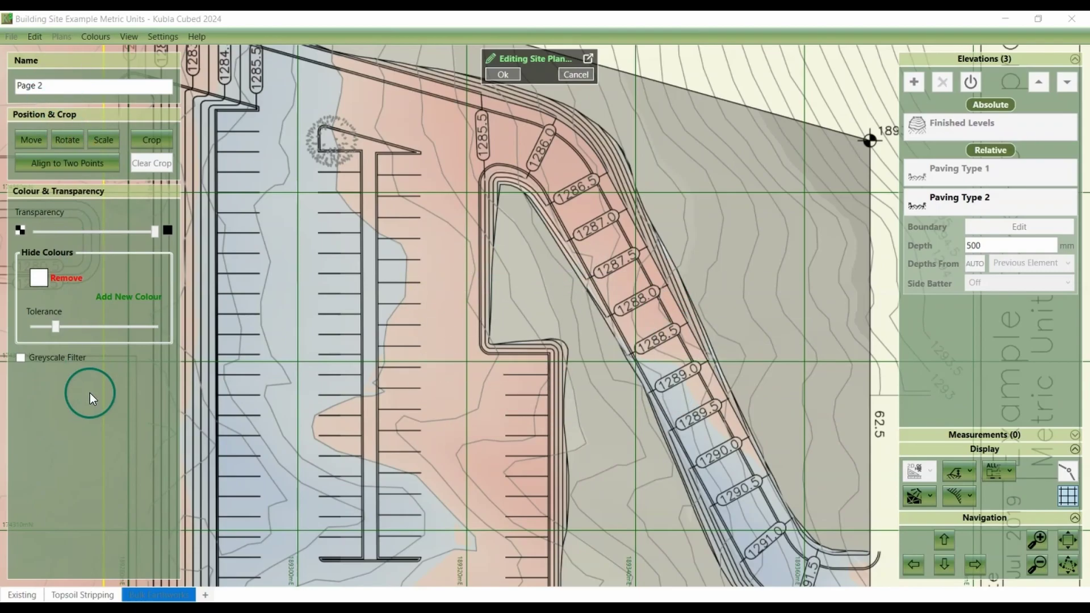
left_click(577, 74)
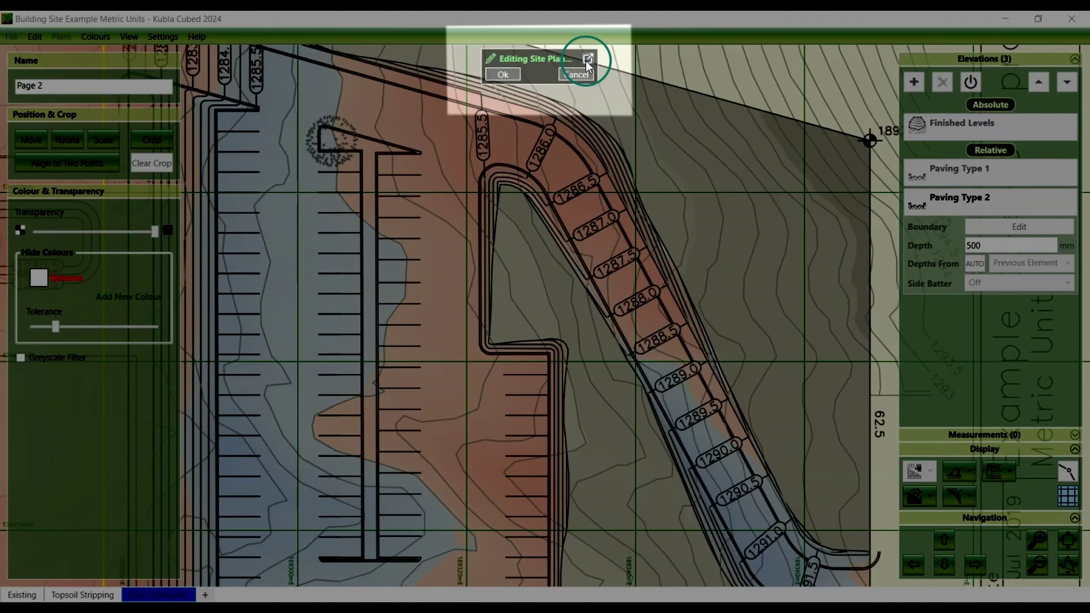
- Pop plan editing into its own maximised window, then return it to the main window
left_click(588, 59)
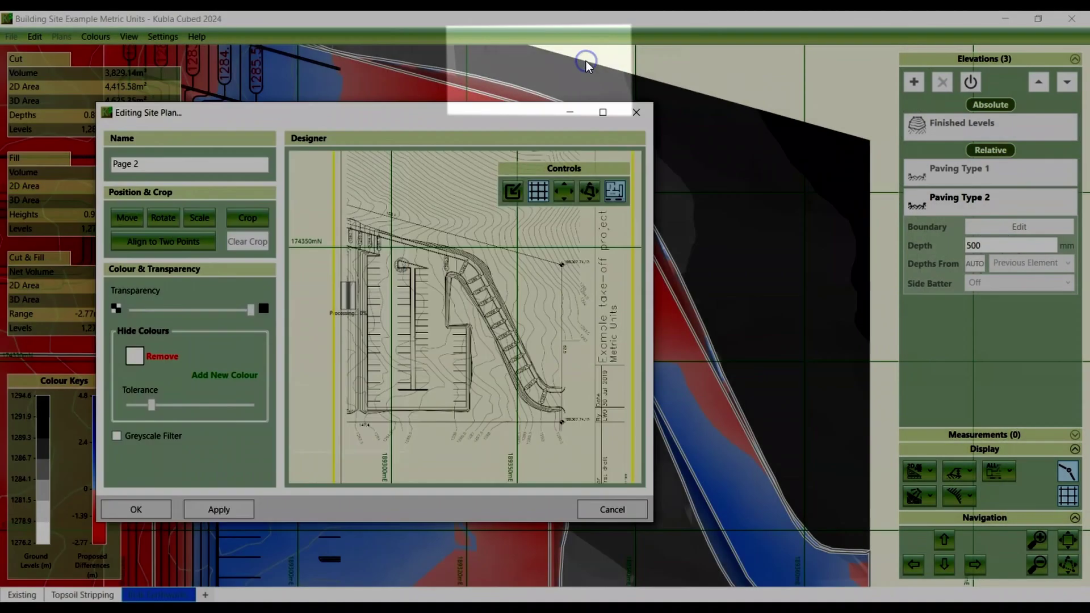
left_click(603, 114)
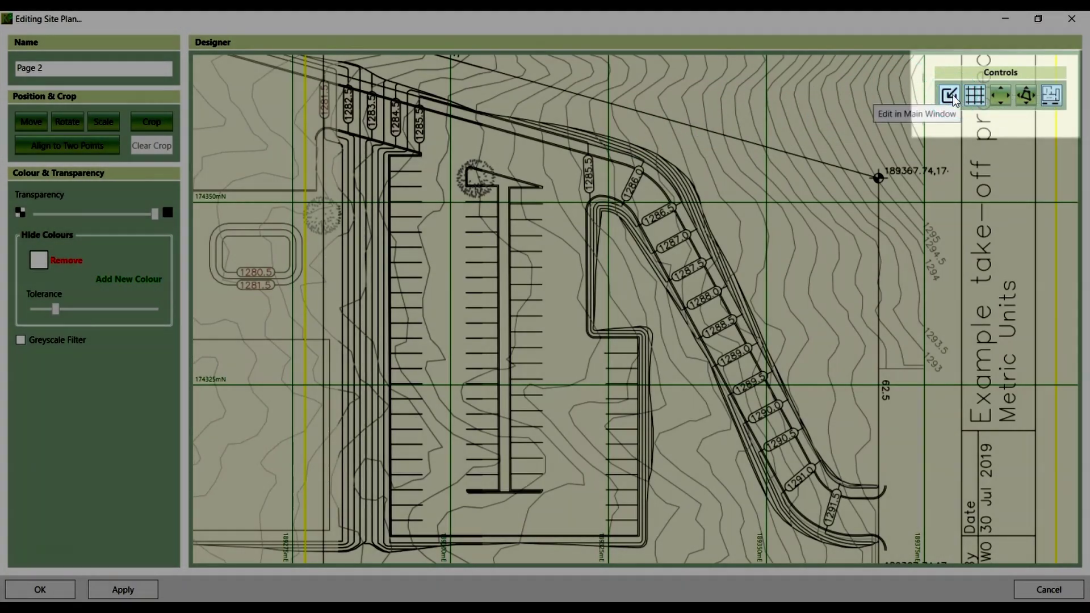
left_click(953, 94)
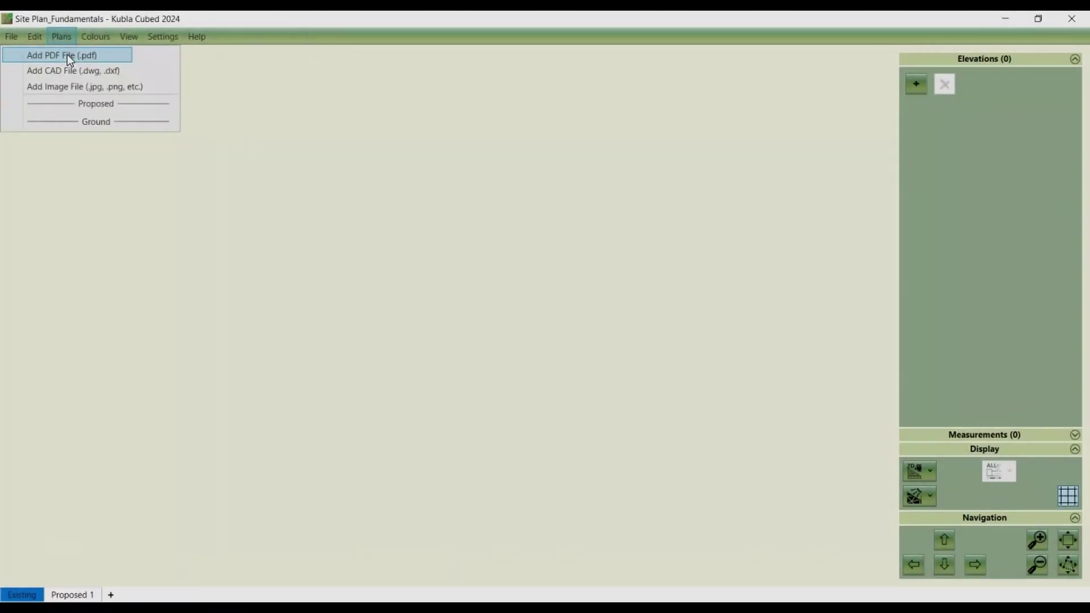
- Import page 1 of Embassy Building Example_Metric_2pages.pdf as a PDF site plan
left_click(67, 55)
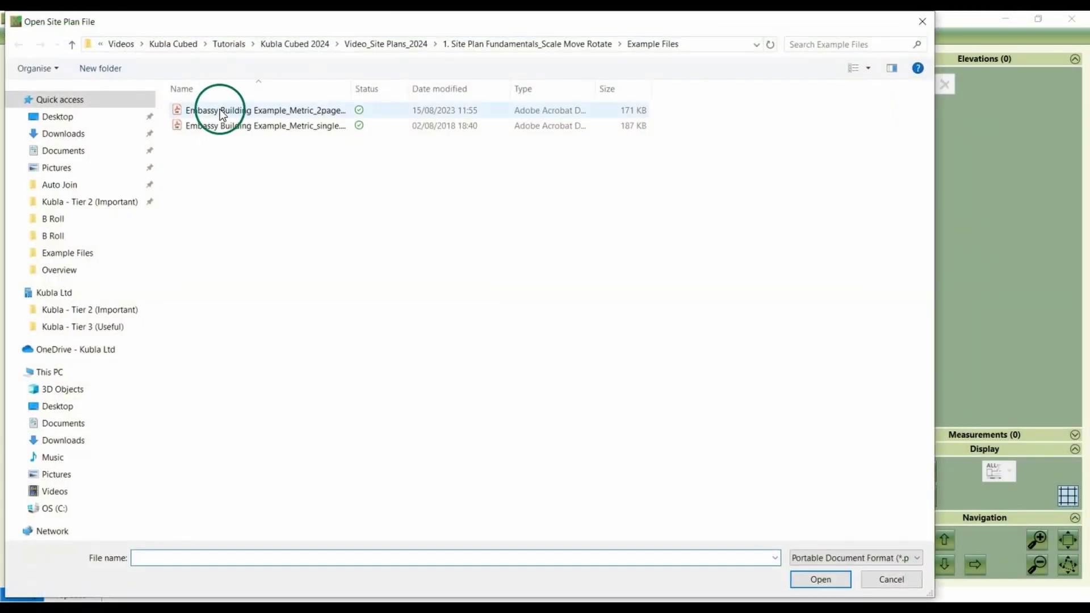
left_click(221, 111)
left_click(821, 579)
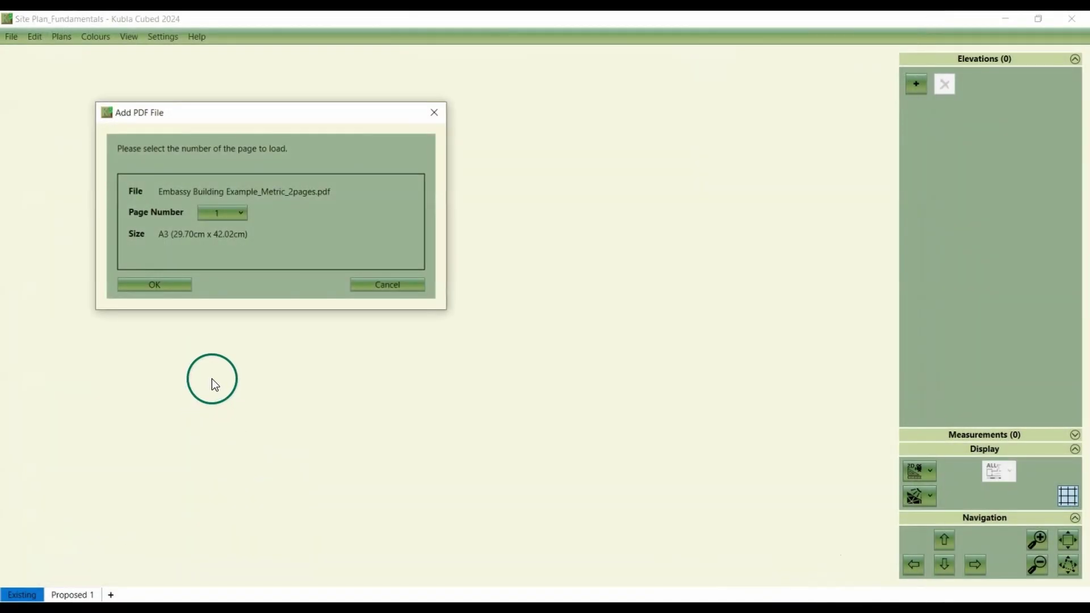
left_click(146, 285)
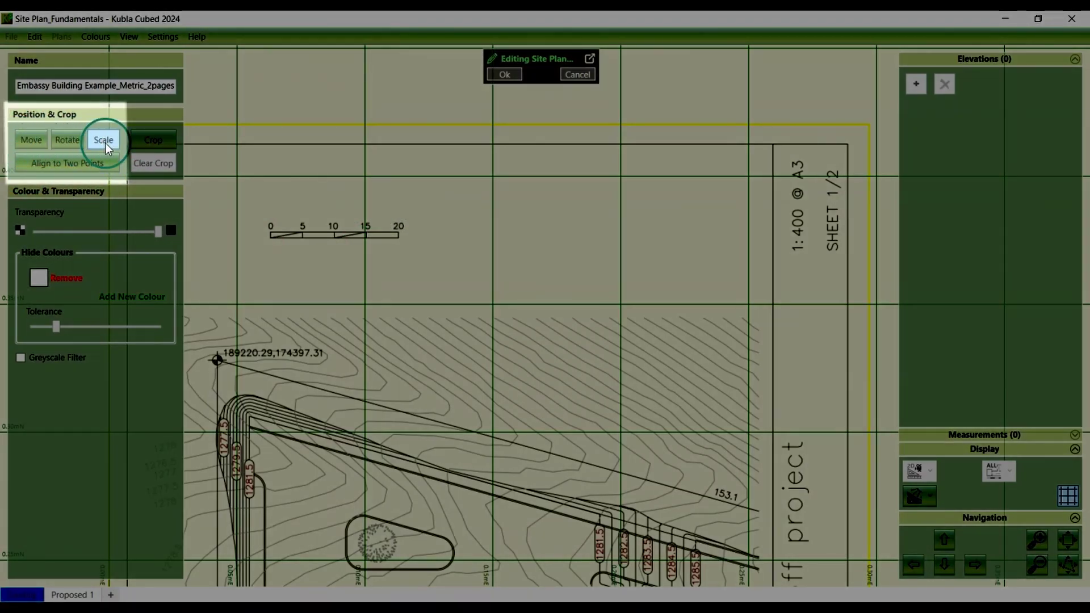
left_click(100, 172)
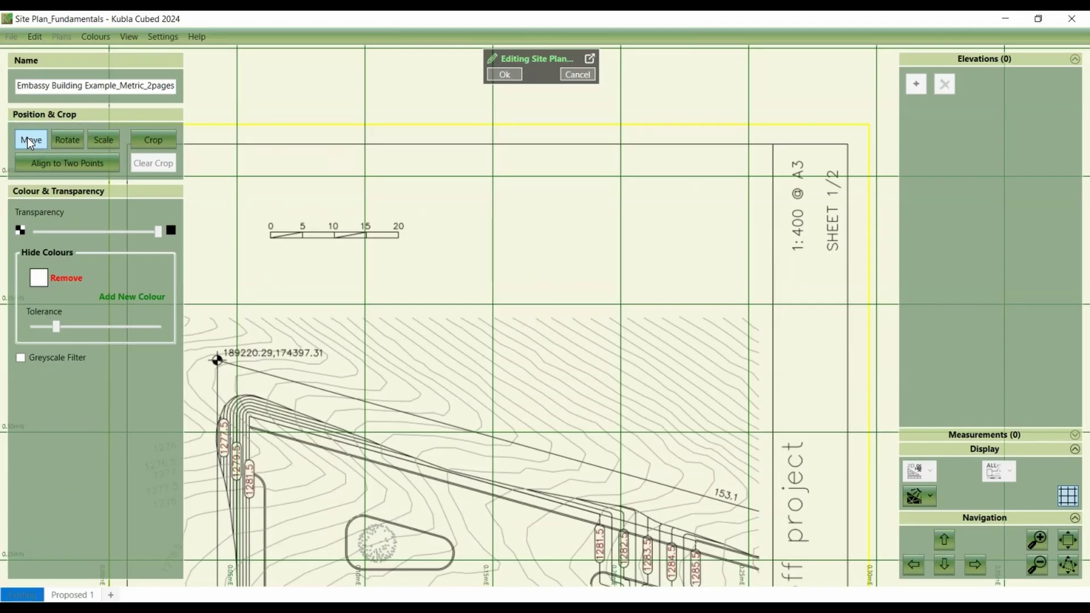
left_click(30, 163)
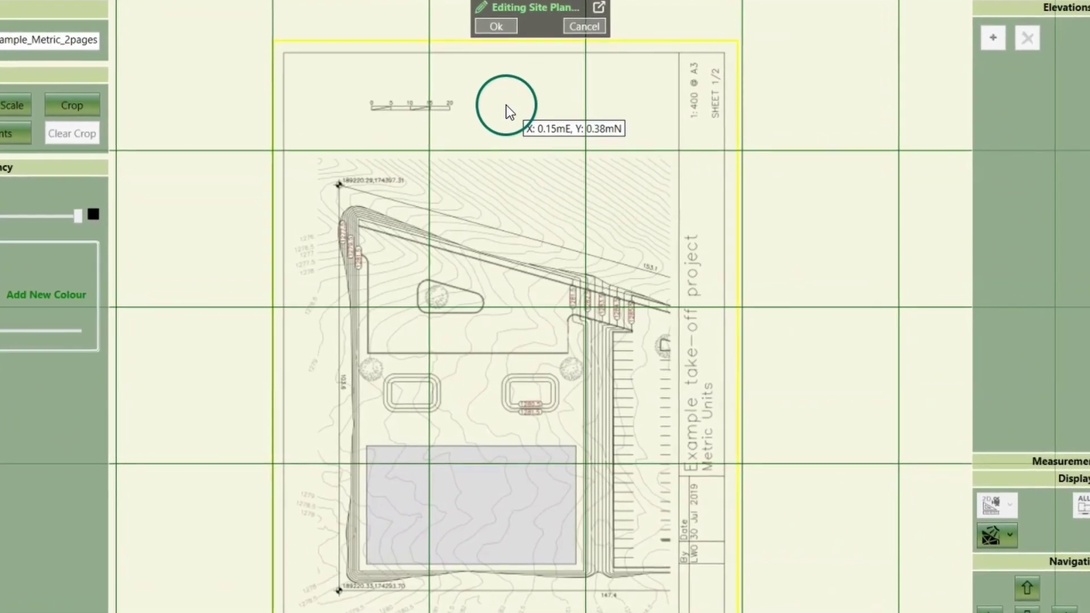
scroll(653, 142, "up", 3)
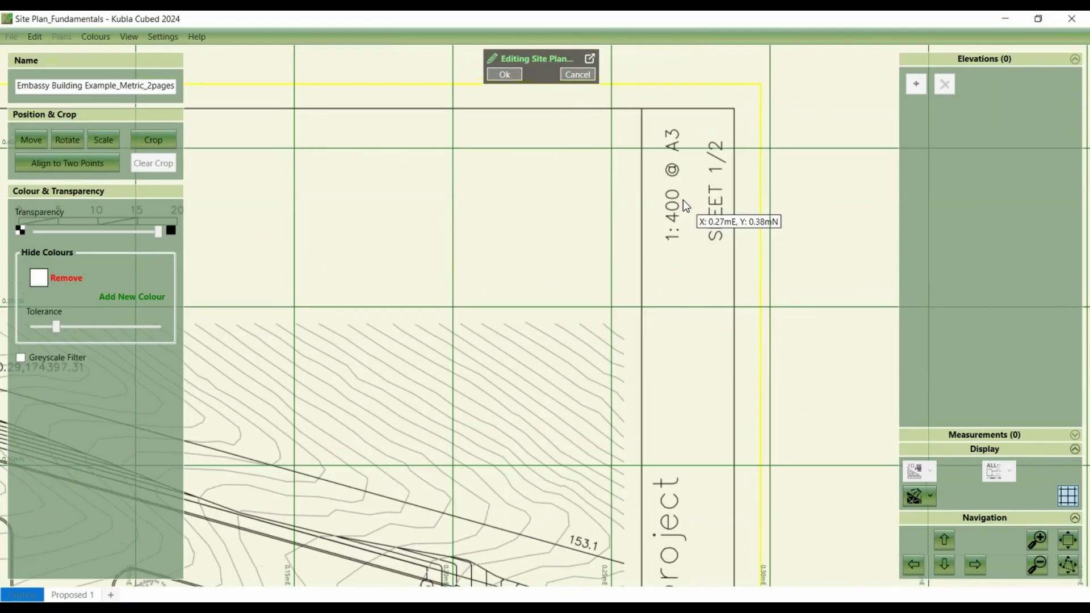
scroll(520, 175, "down", 3)
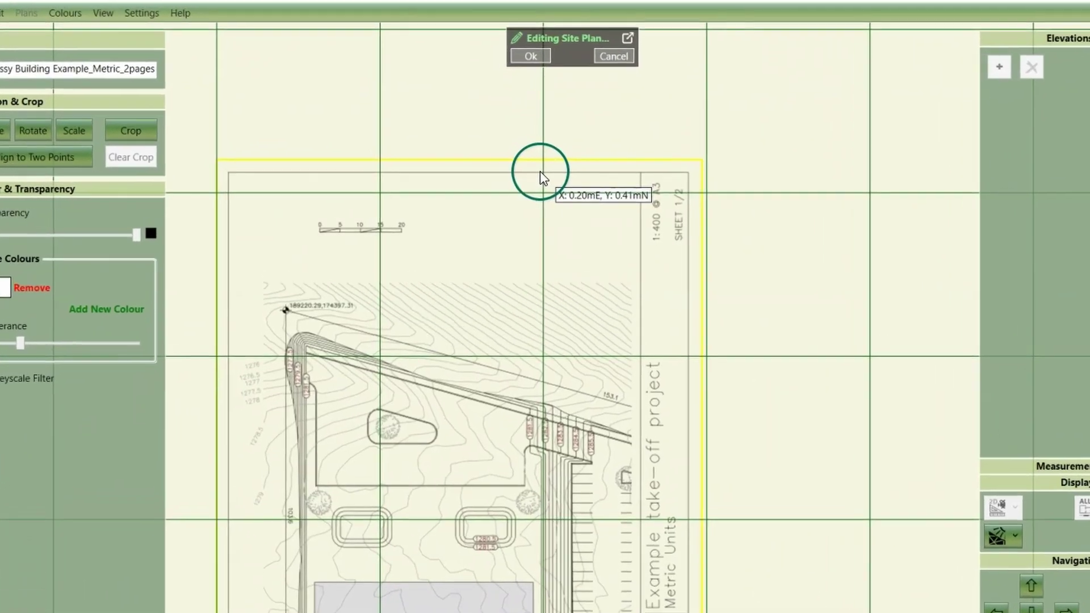
scroll(329, 278, "up", 2)
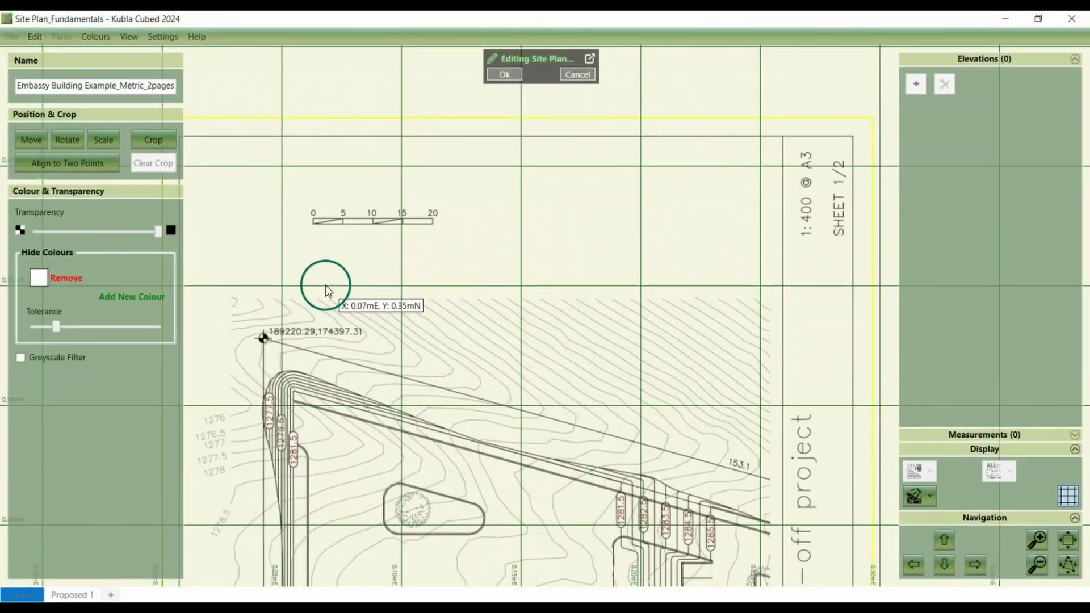
scroll(328, 219, "up", 2)
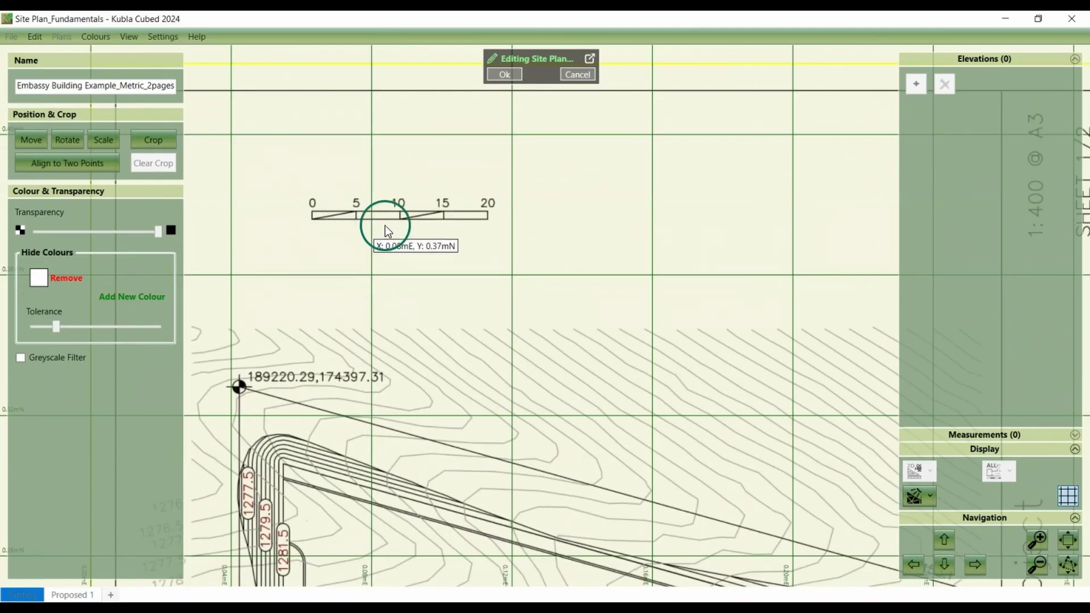
middle_click_drag(453, 316, 606, 129)
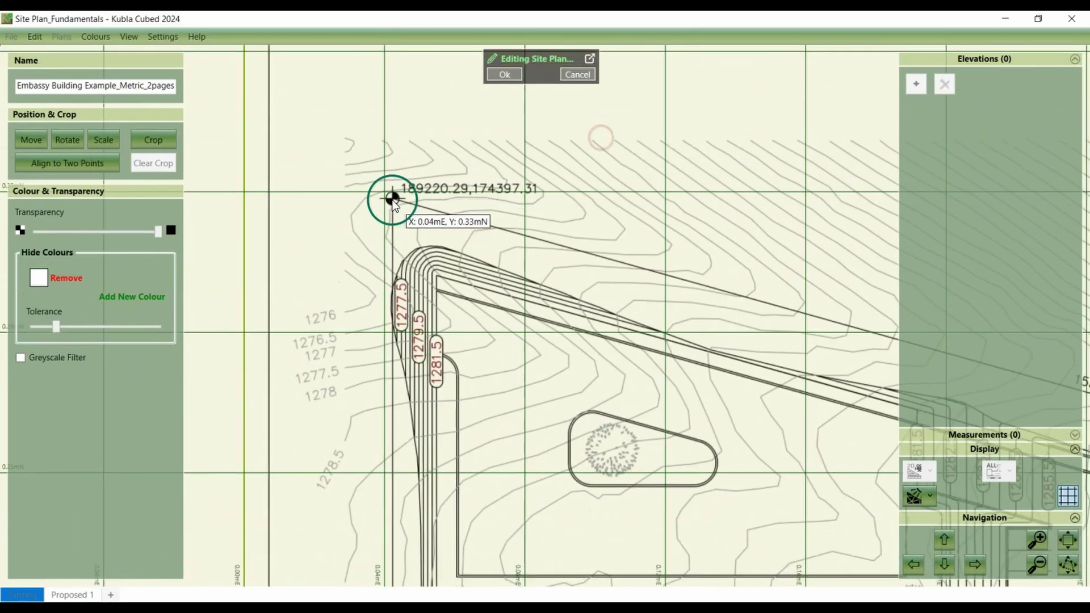
middle_click_drag(421, 460, 477, 199)
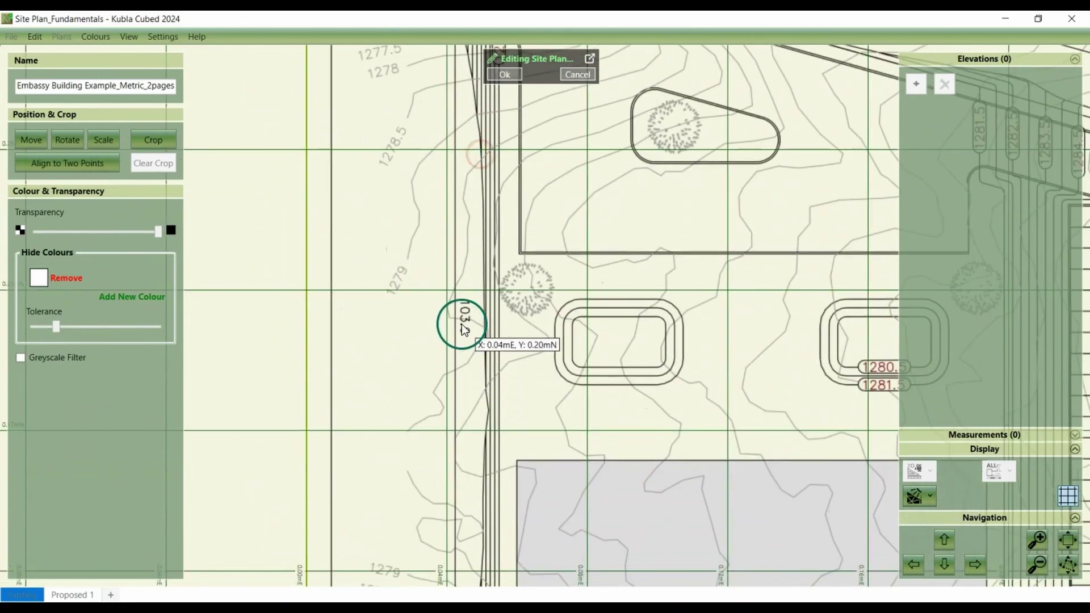
scroll(461, 319, "down", 6)
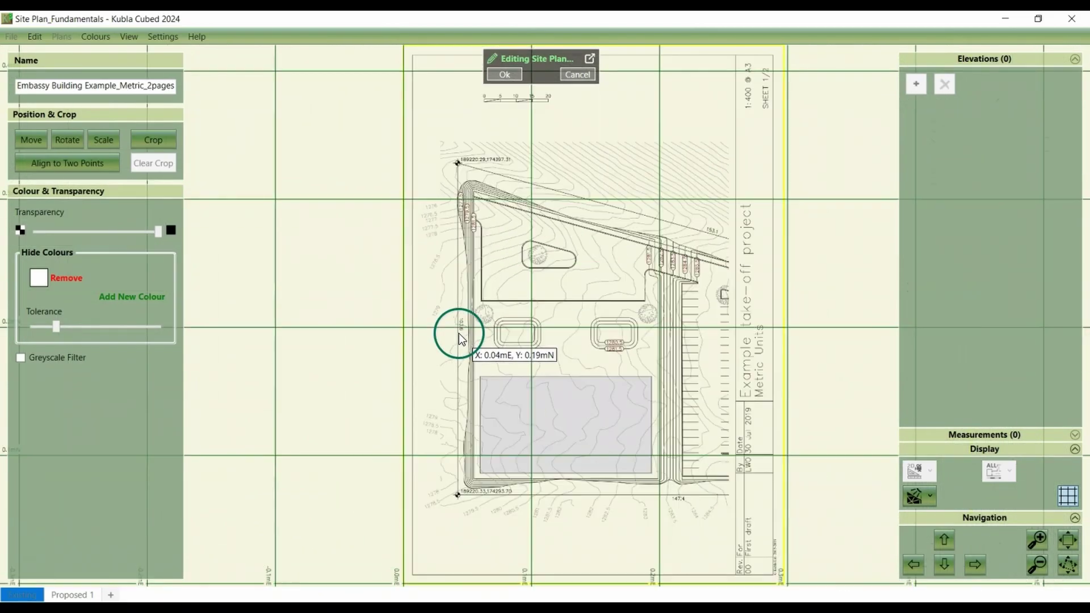
- Rescale the plan By Ratio to 1:400, matching the A3 sheet annotation
left_click(103, 140)
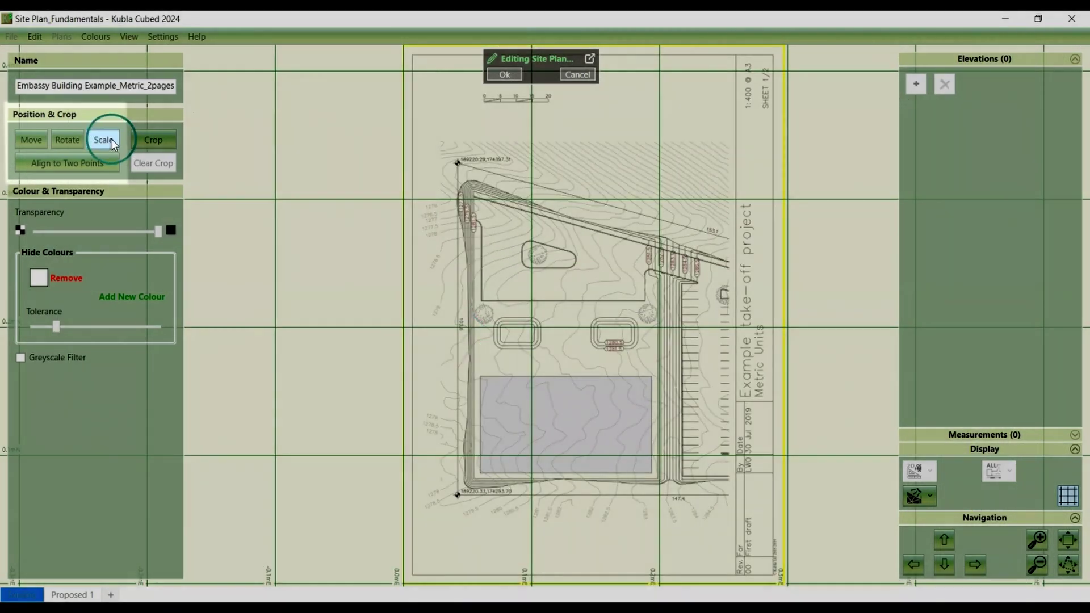
left_click(274, 553)
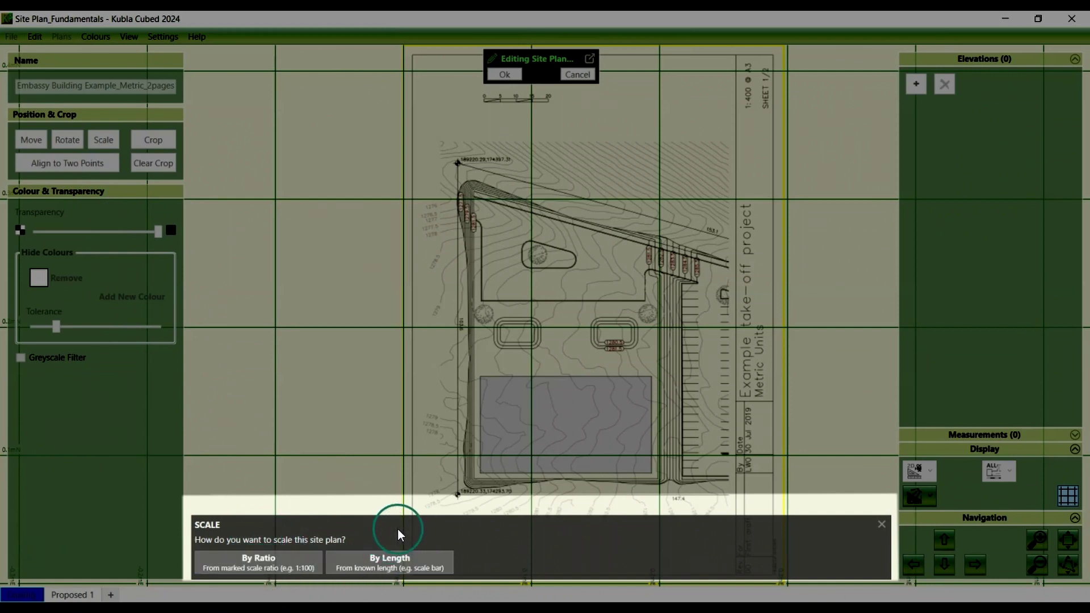
left_click(279, 571)
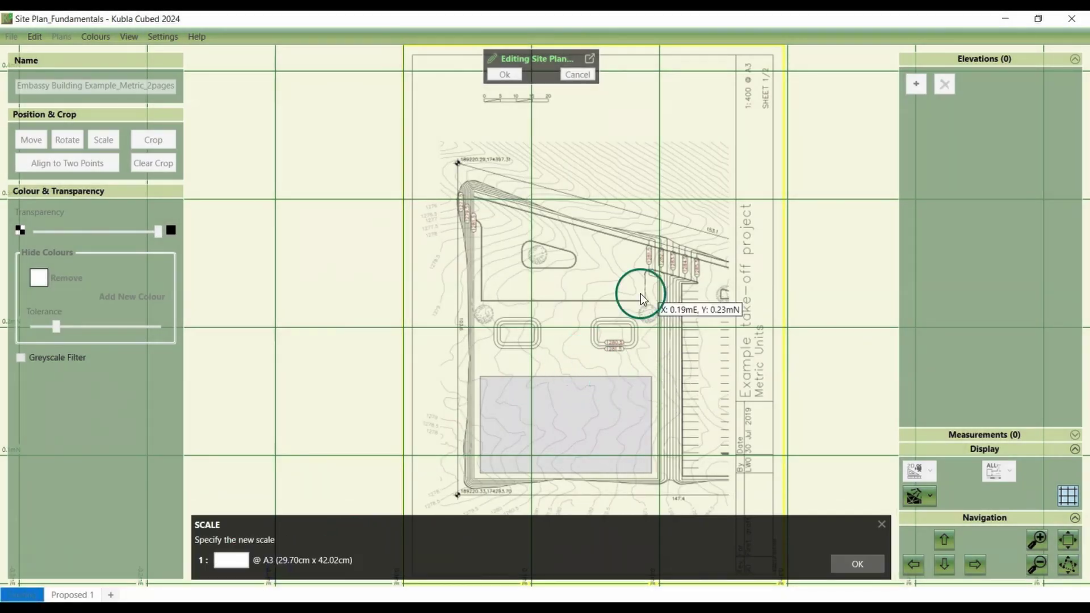
scroll(777, 97, "up", 5)
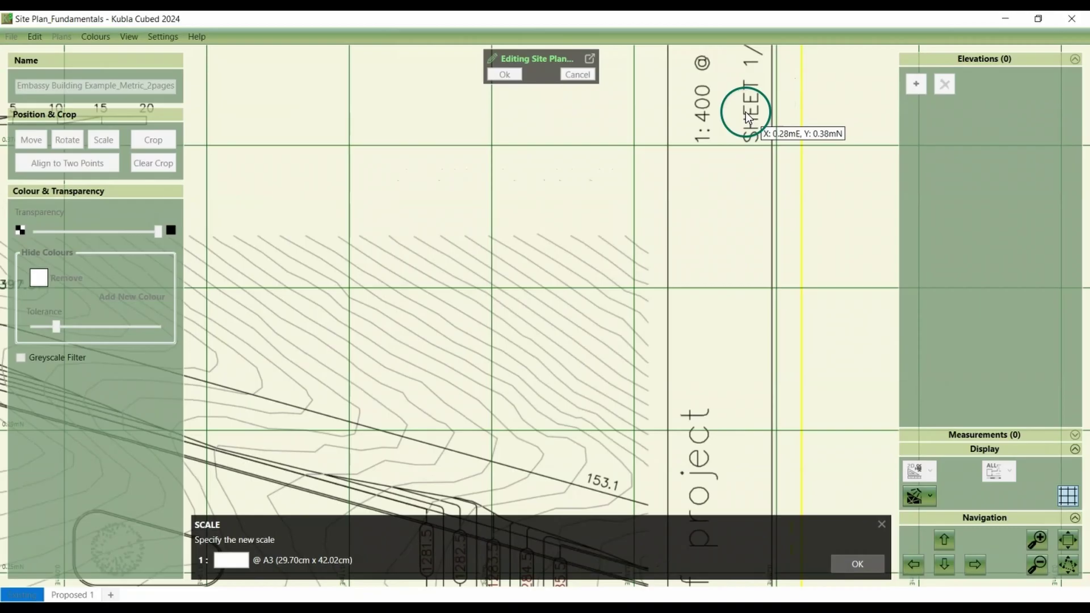
scroll(705, 254, "down", 3)
left_click(230, 561)
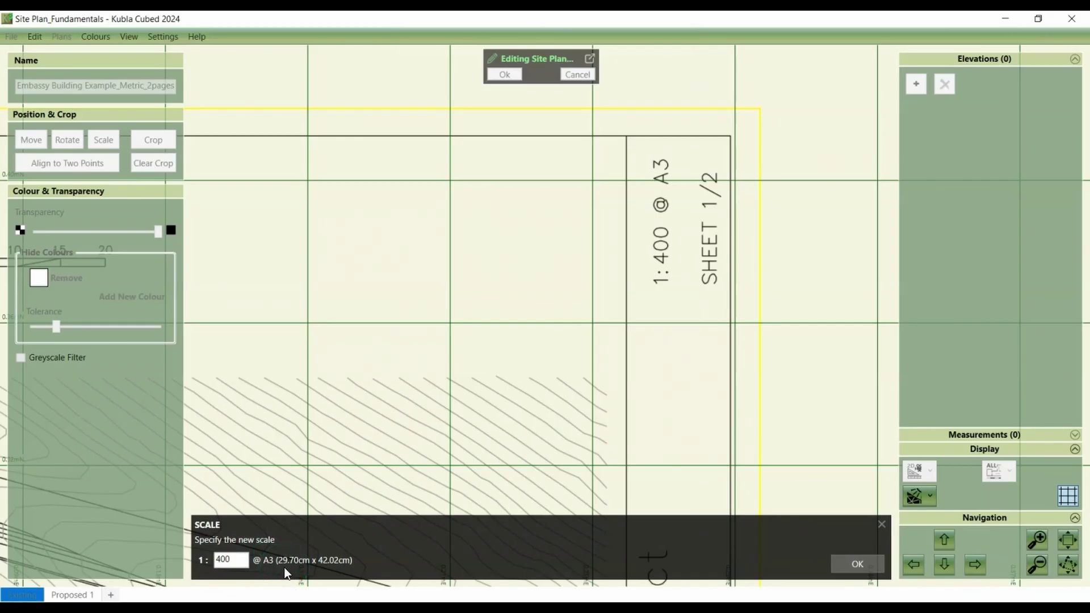
left_click(843, 562)
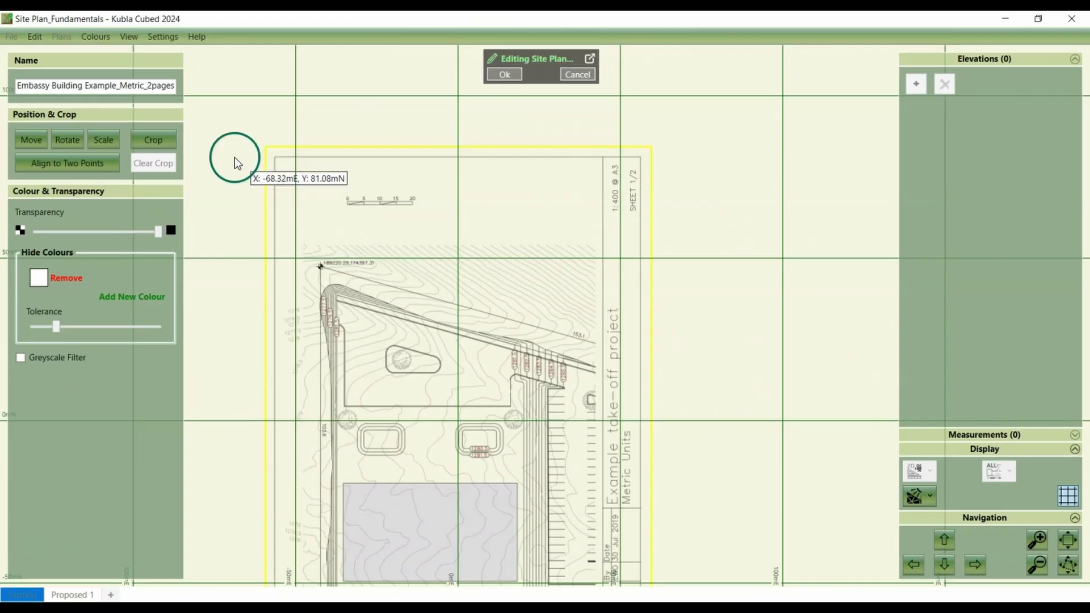
- Start a By Length rescale of the site plan with the whole sheet in view
left_click(80, 141)
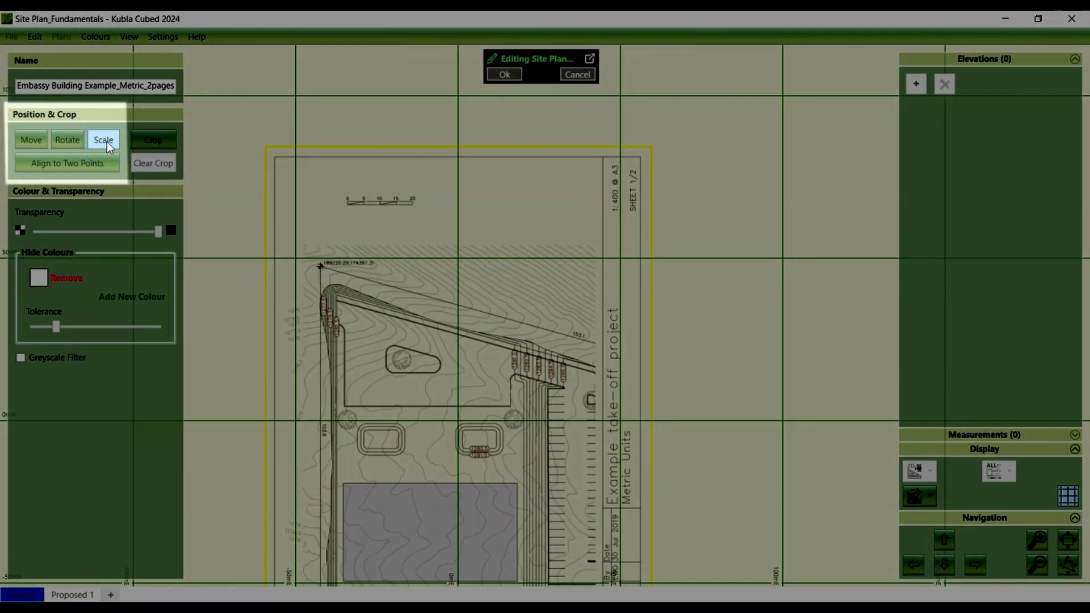
left_click(103, 140)
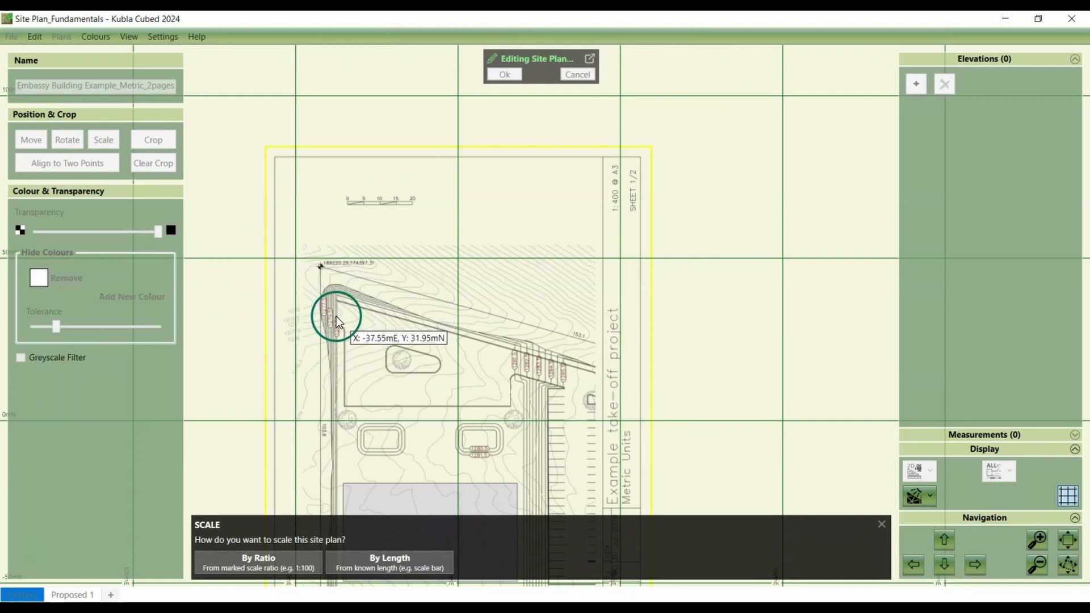
middle_click_drag(323, 277, 389, 161)
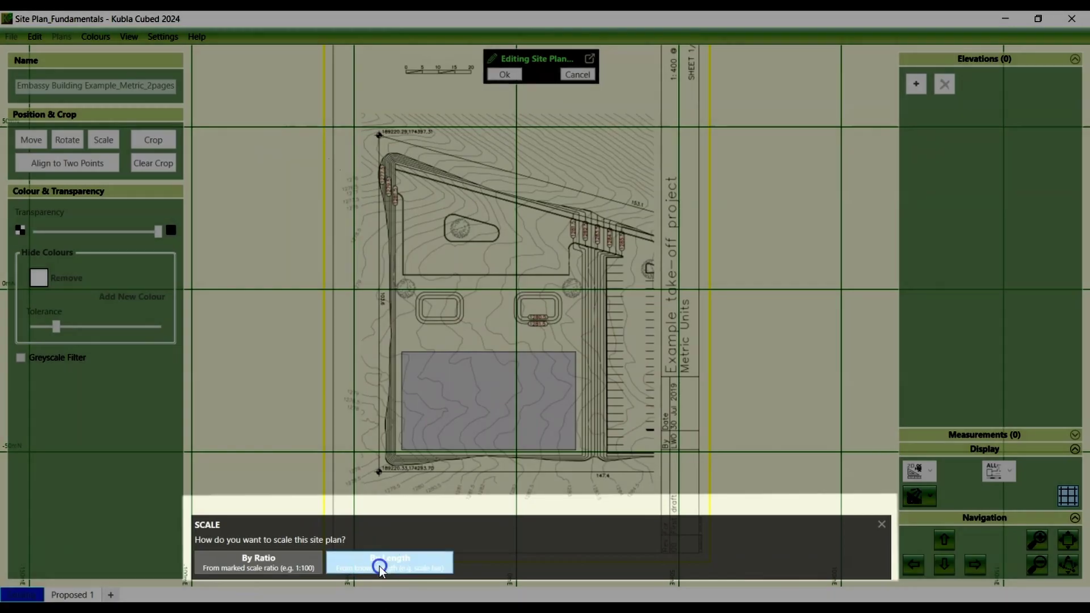
left_click(377, 563)
scroll(394, 126, "up", 3)
scroll(360, 166, "up", 5)
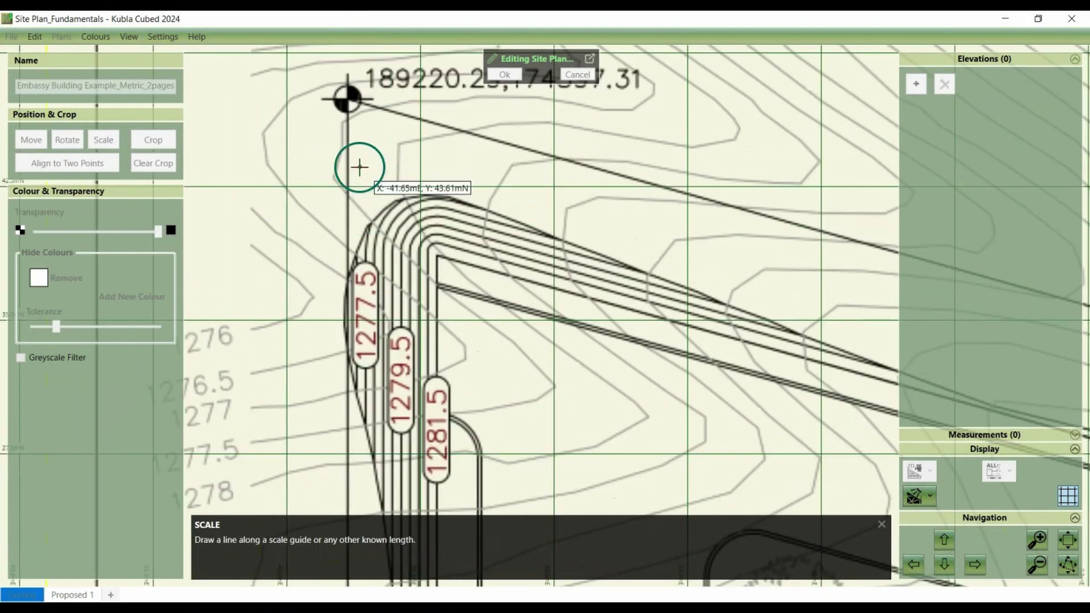
- Draw the reference line from the top-left to bottom-left corner marker and enter 103.6
middle_click_drag(345, 90, 352, 275)
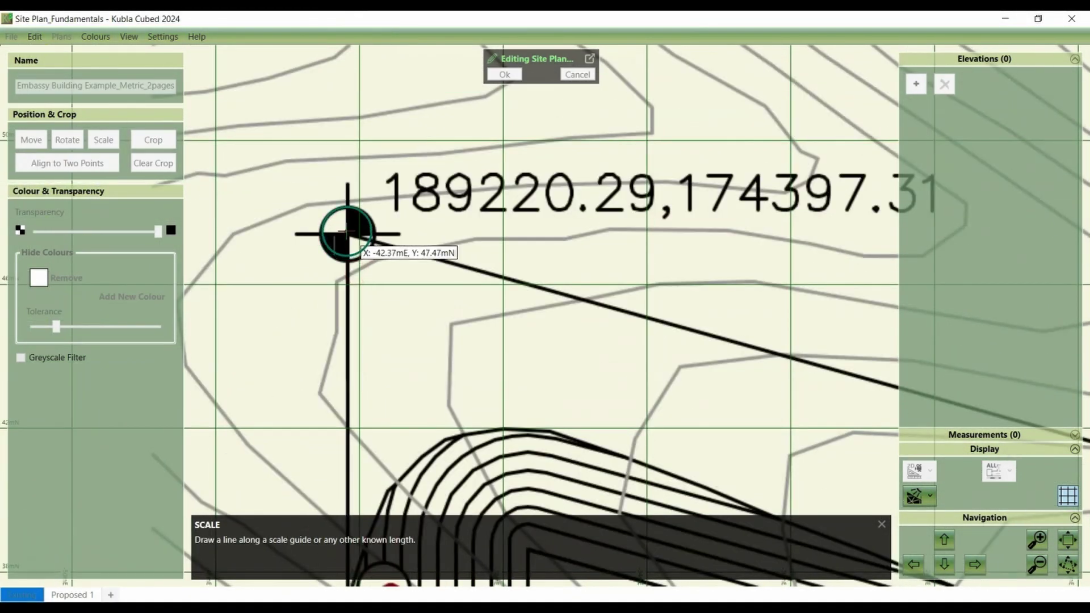
left_click(346, 234)
middle_click_drag(397, 390, 414, 132)
scroll(413, 132, "down", 5)
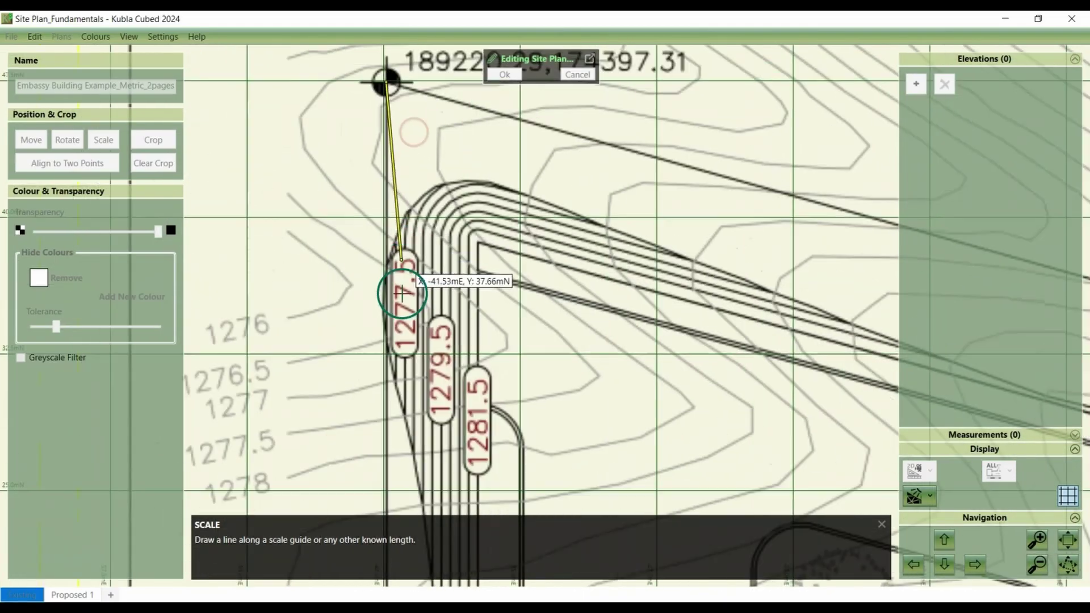
middle_click_drag(416, 397, 402, 137)
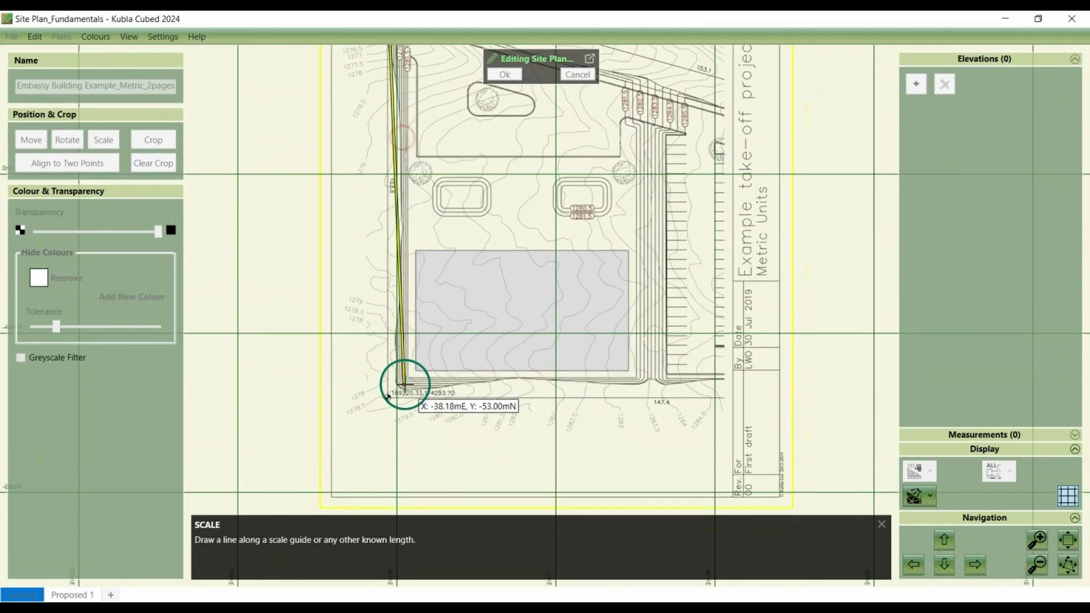
scroll(390, 348, "up", 5)
scroll(390, 344, "up", 4)
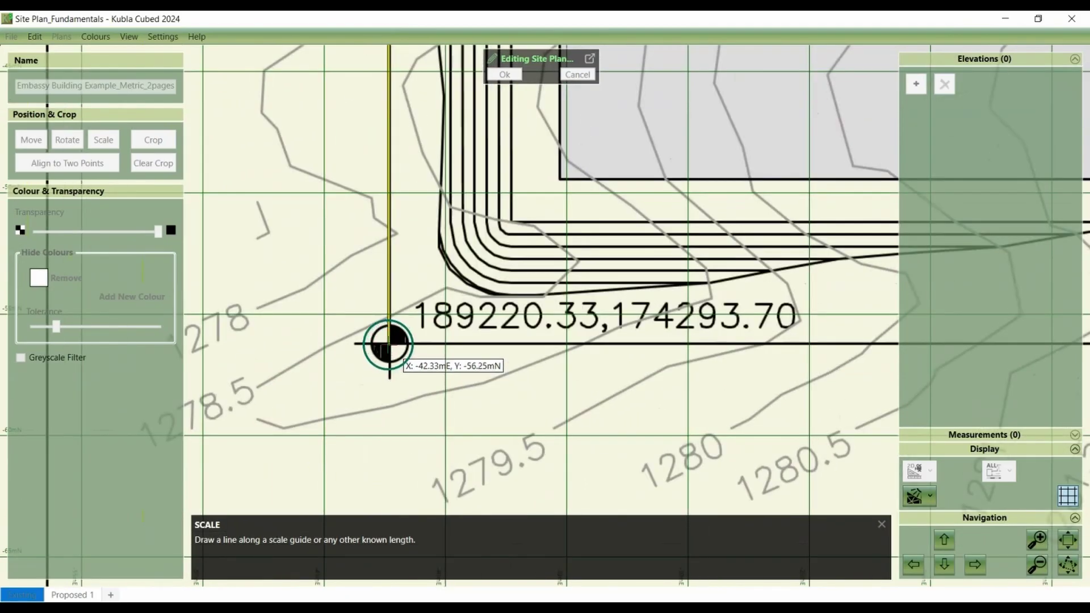
left_click(387, 345)
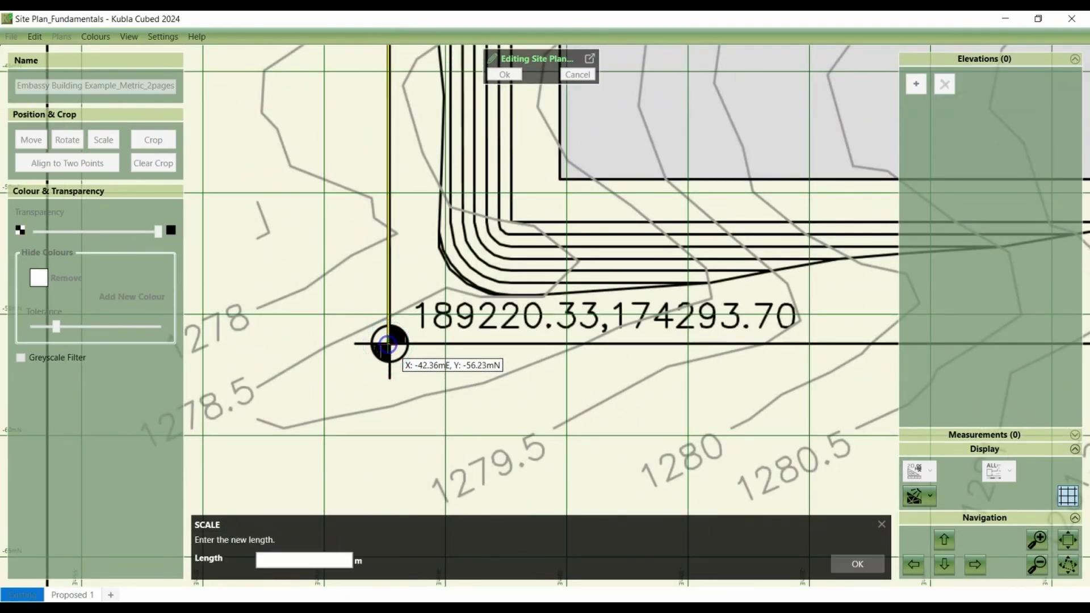
scroll(391, 338, "down", 4)
scroll(390, 231, "up", 4)
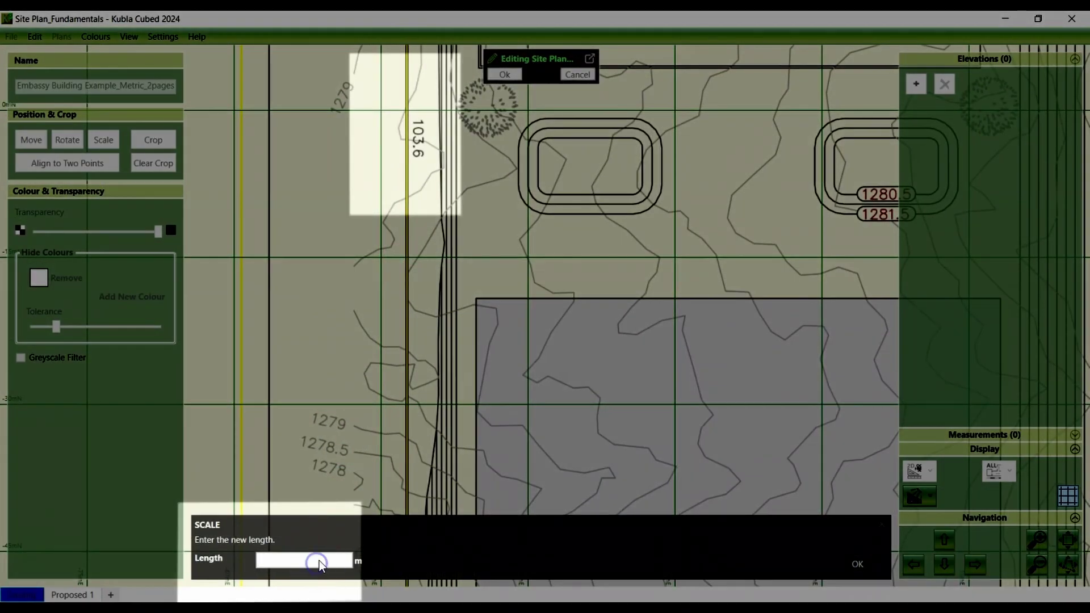
type("103.6")
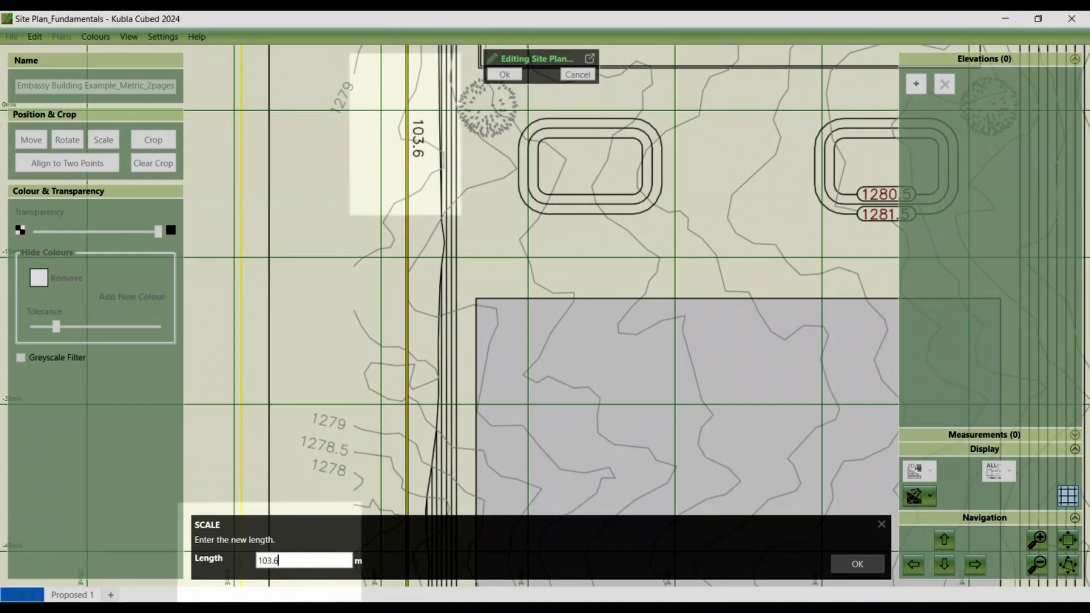
- Confirm the 103.6 m reference length and lock the rescale to 1:400
key("Return")
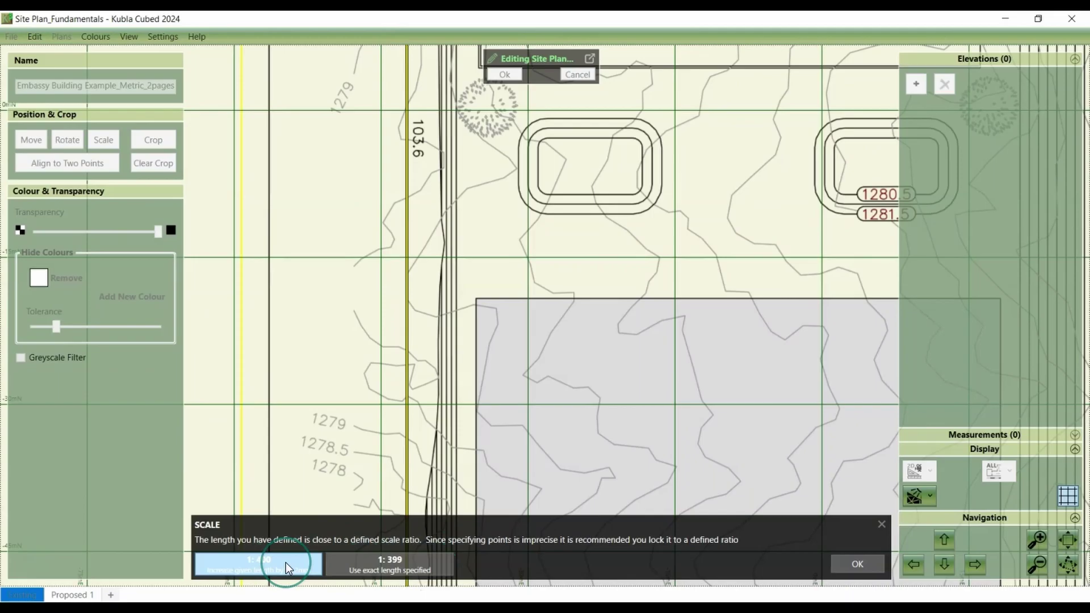
left_click(285, 563)
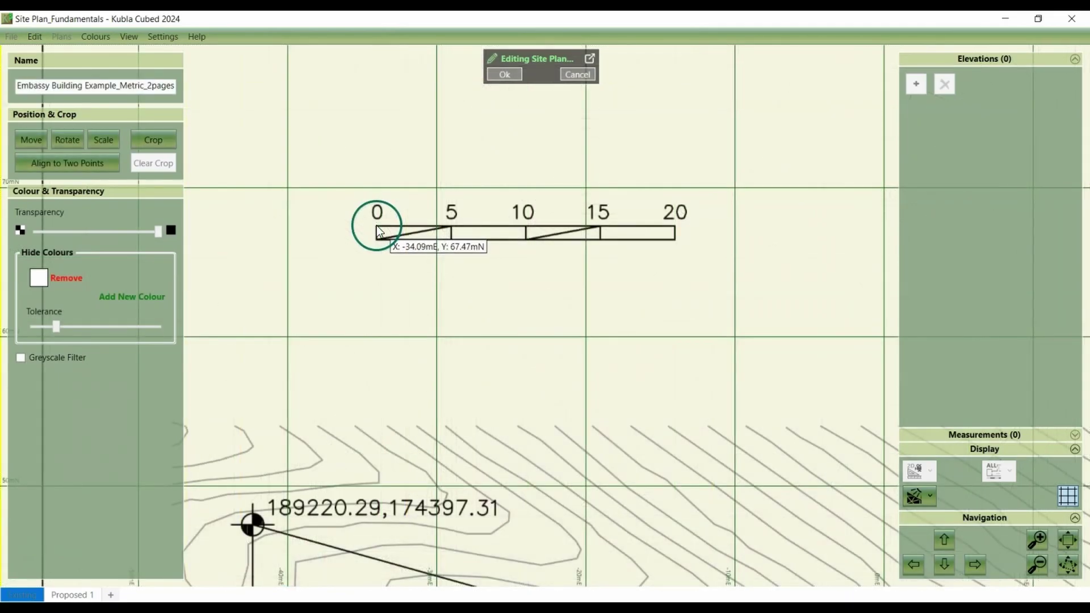
- Measure the 0–20 scale bar on the rescaled plan, then pan across the sheet
key("m")
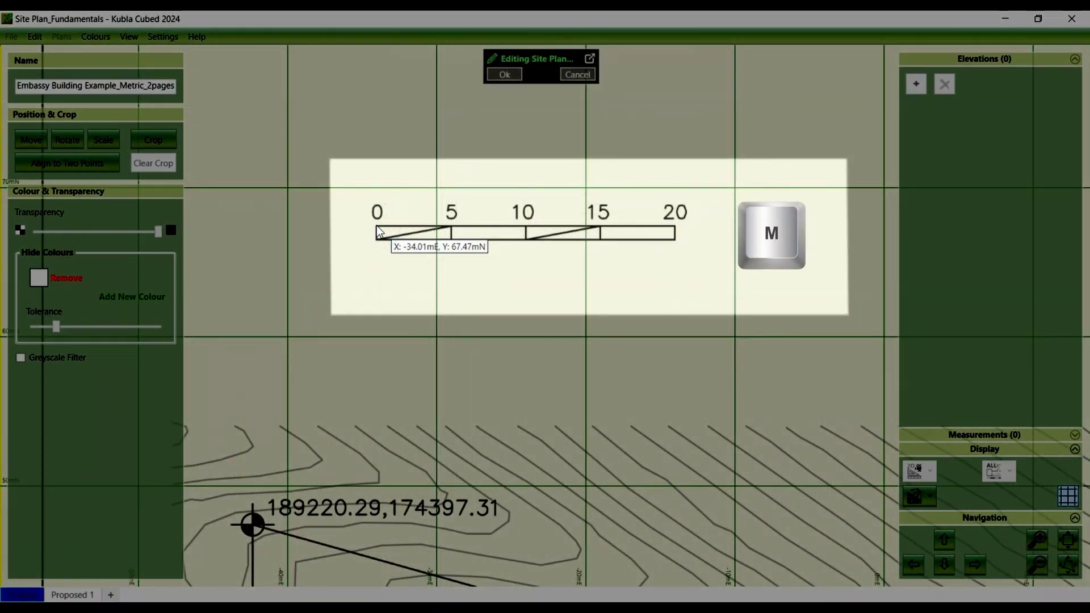
left_click_drag(377, 226, 675, 226)
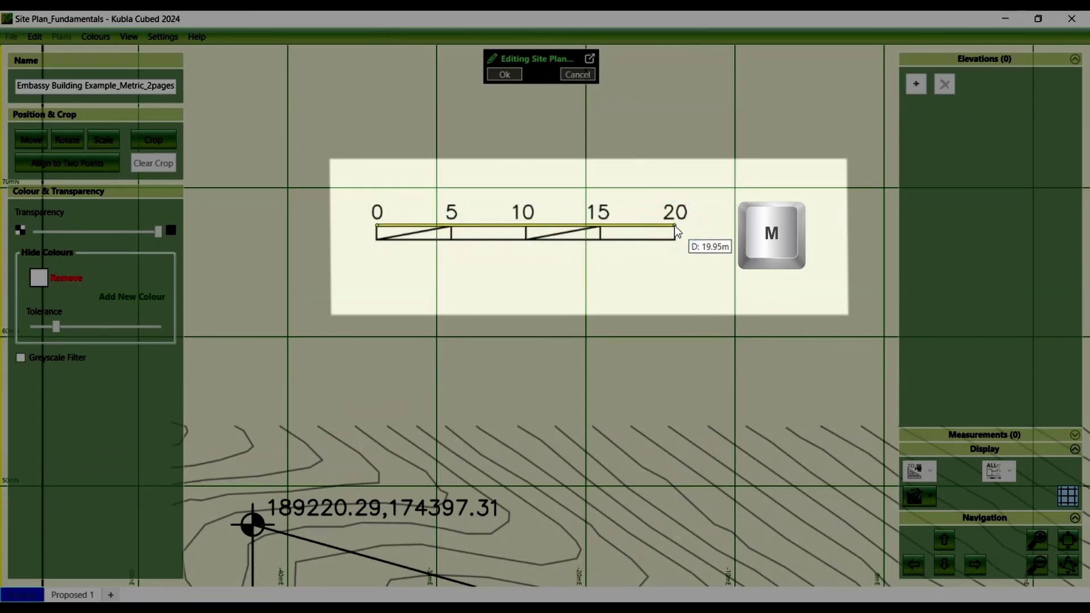
scroll(674, 226, "up", 1)
scroll(674, 226, "up", 2)
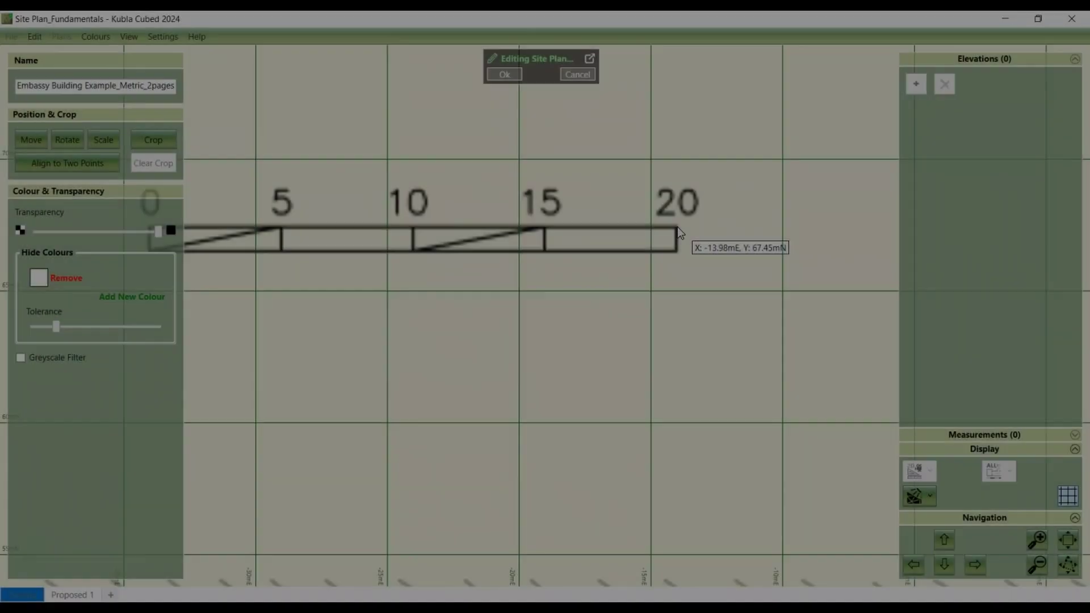
scroll(676, 226, "down", 3)
scroll(677, 227, "down", 2)
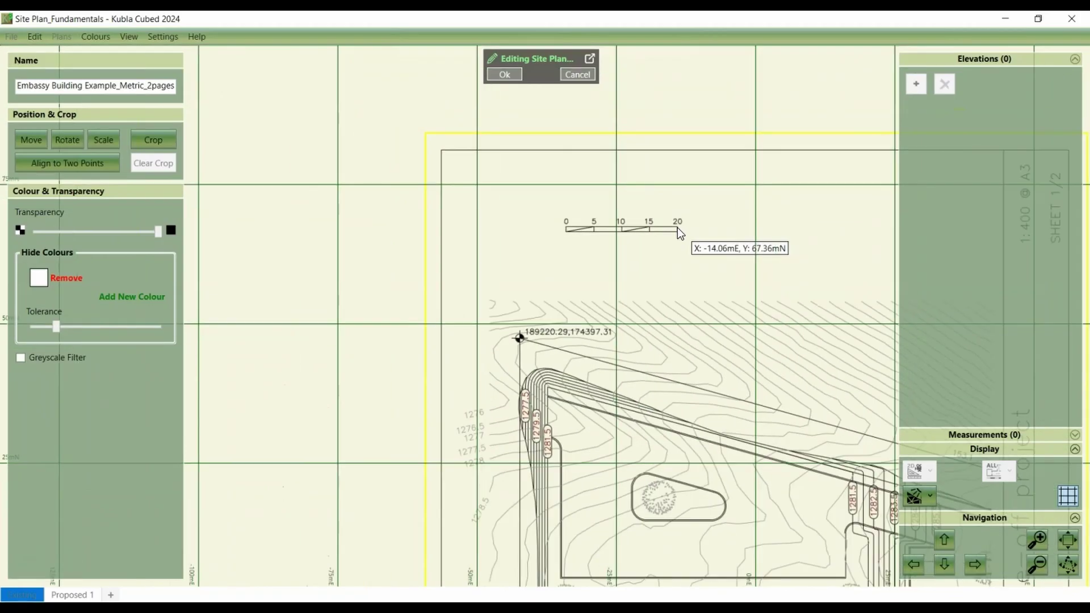
left_click_drag(689, 274, 532, 196)
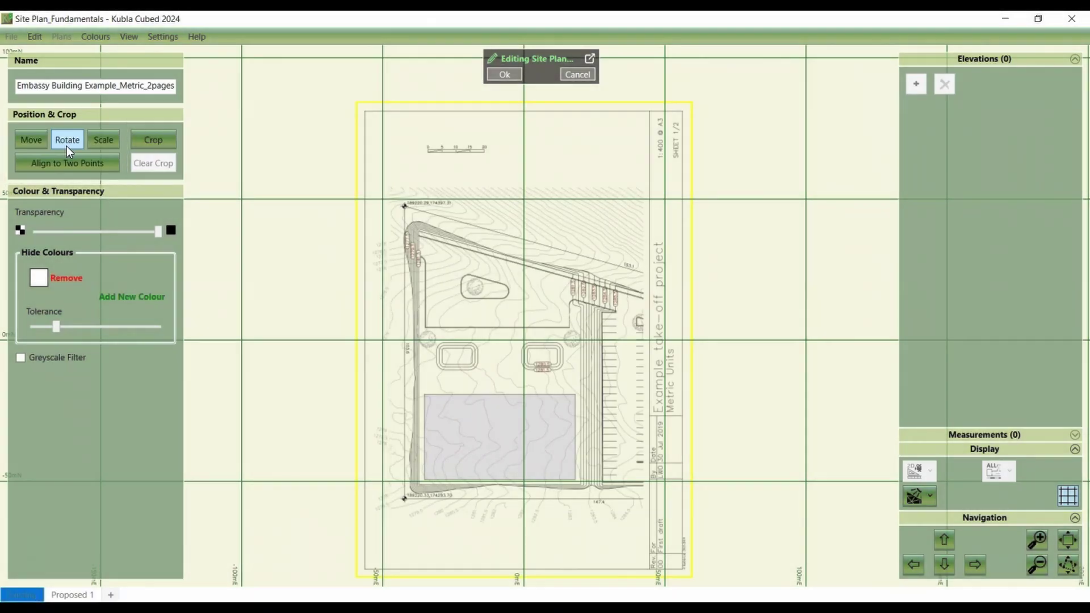
left_click(66, 145)
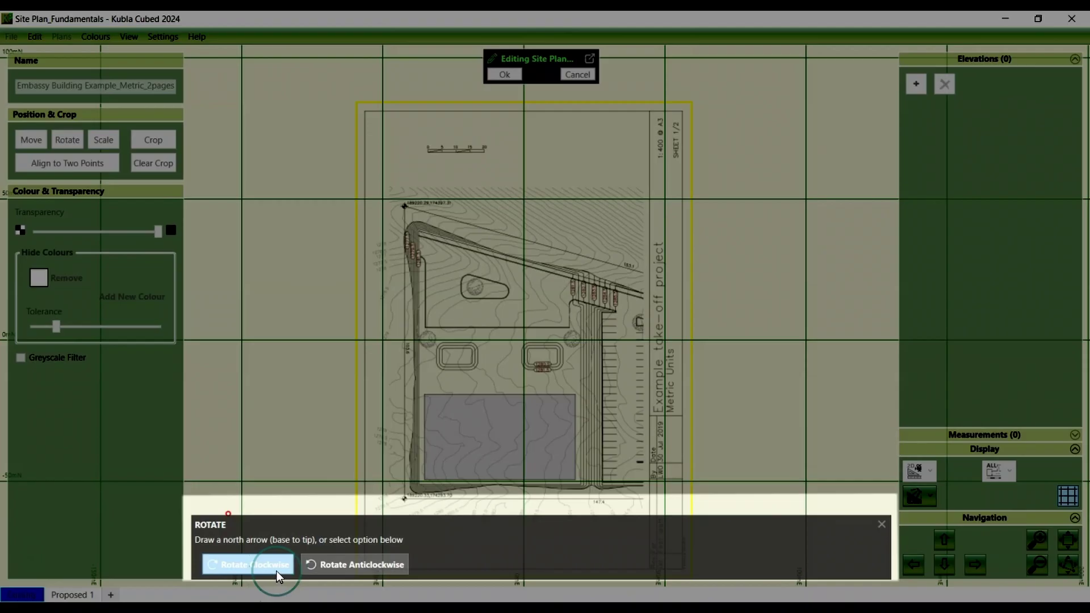
left_click(277, 571)
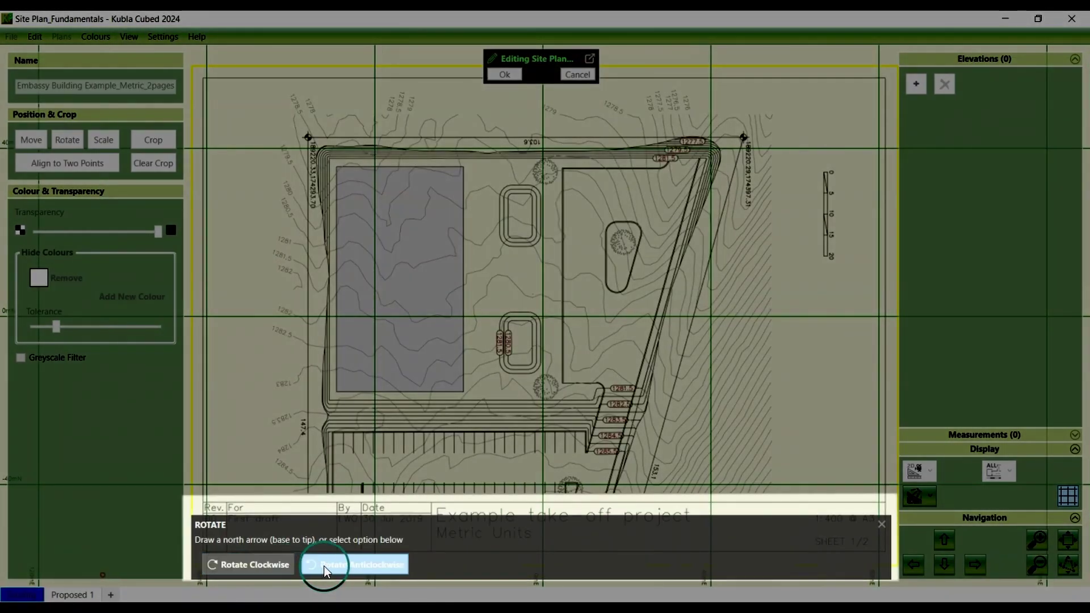
left_click(324, 567)
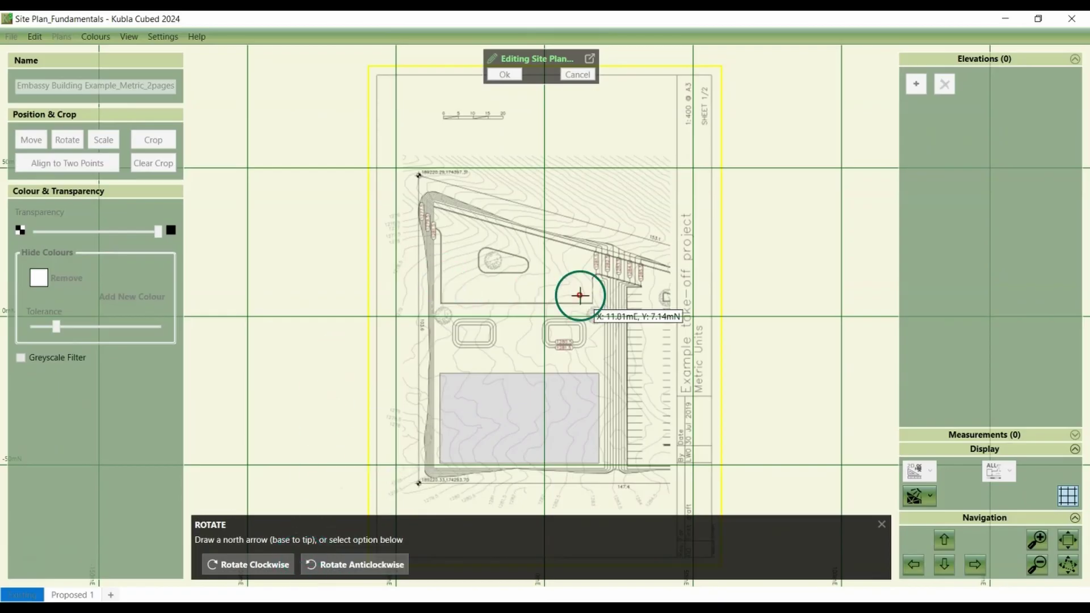
left_click(563, 238)
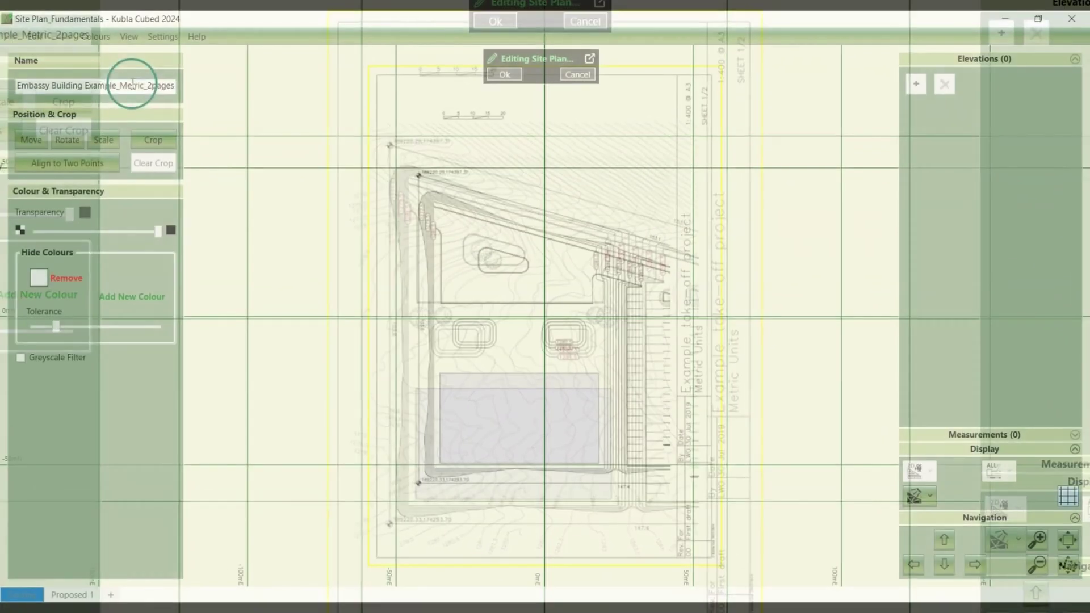
- Rename the site plan to Page1
left_click(59, 44)
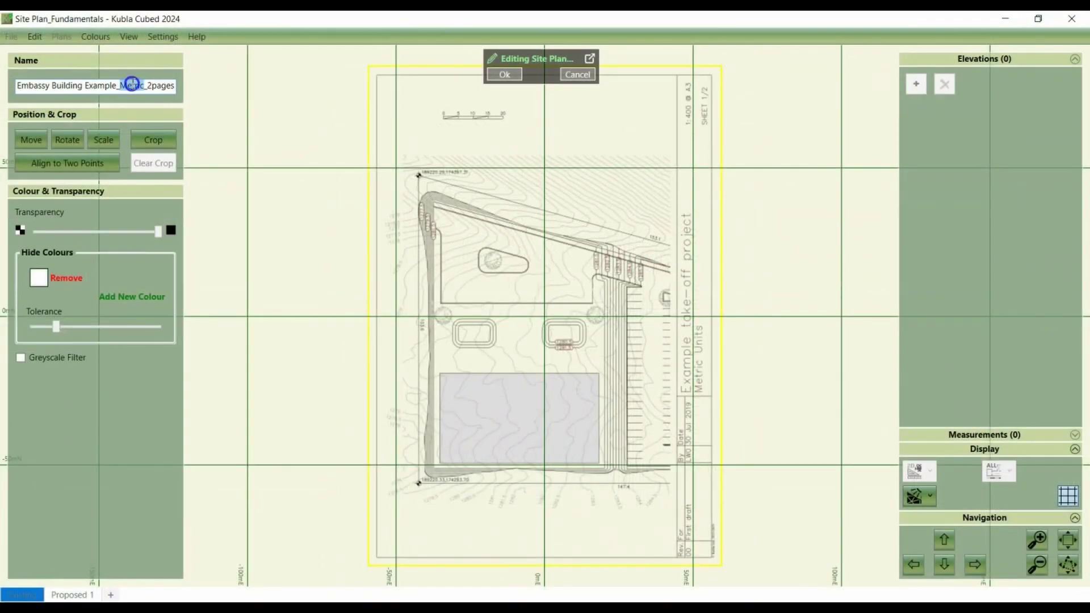
triple_click(172, 85)
type("Pas")
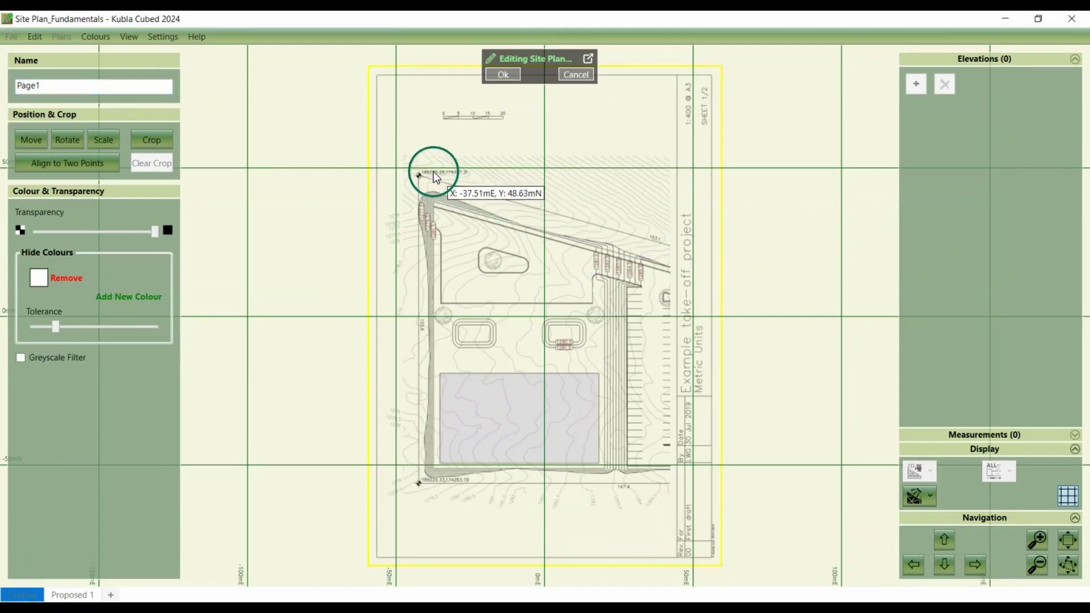
scroll(425, 176, "up", 5)
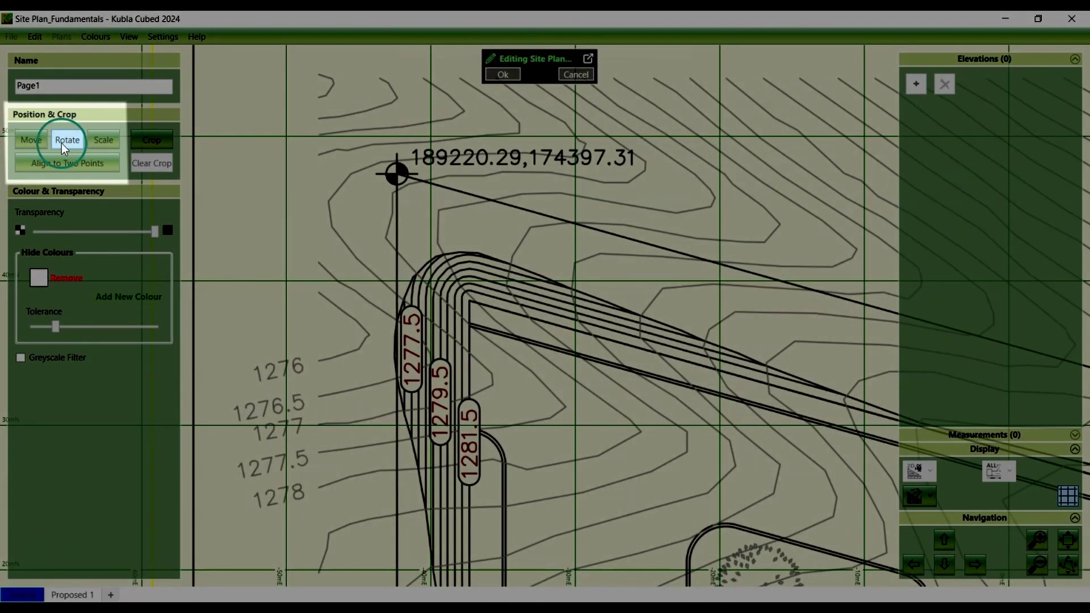
- Move the plan so its top-left survey marker sits at 189220.29 mE, 174397.31 mN
left_click(30, 145)
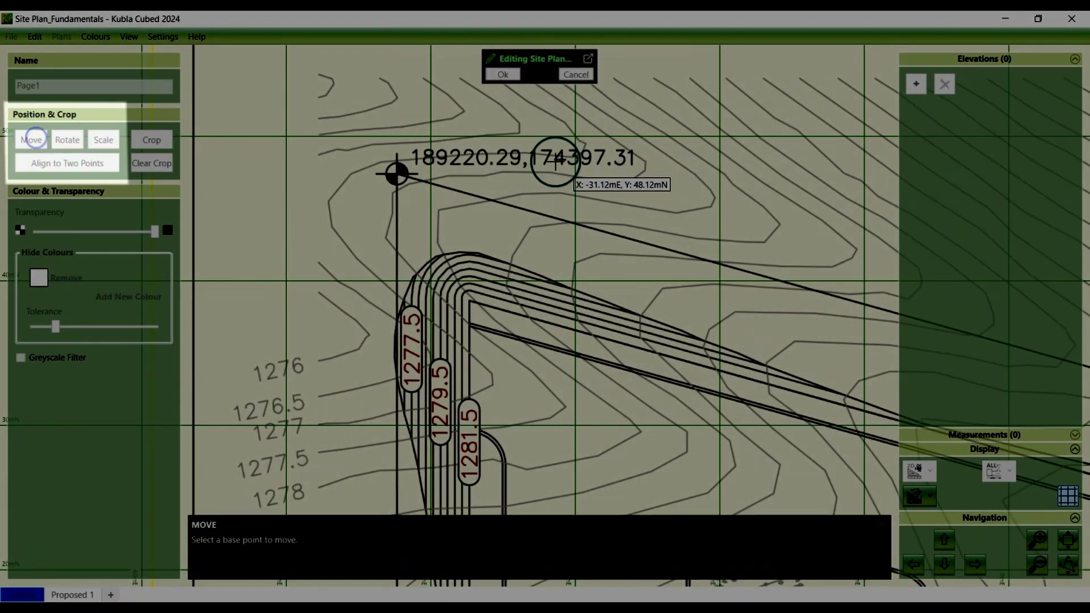
scroll(396, 173, "up", 5)
left_click(396, 173)
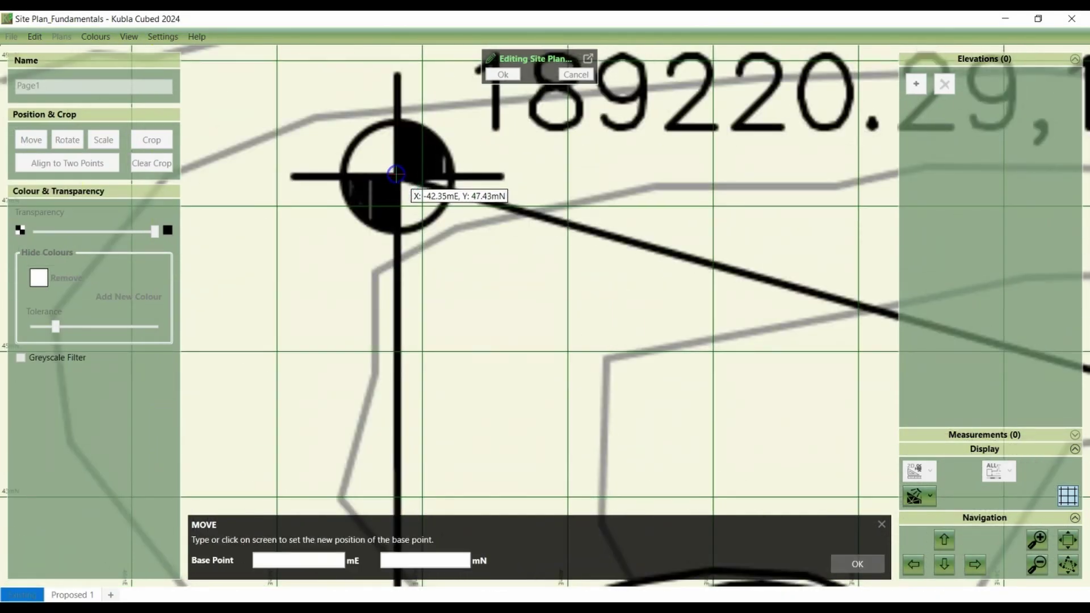
scroll(397, 173, "down", 4)
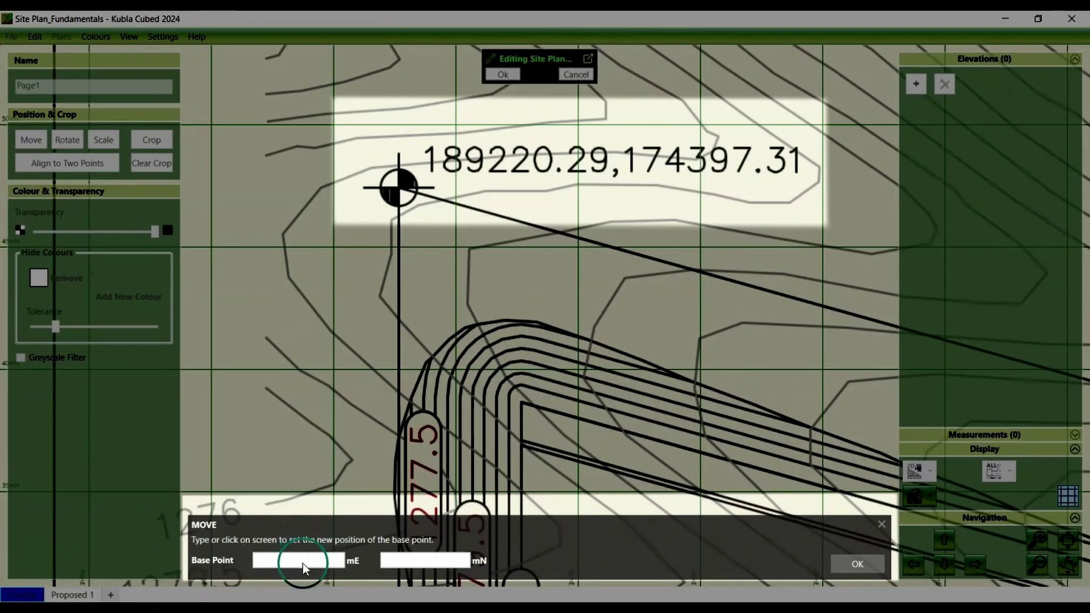
left_click(304, 563)
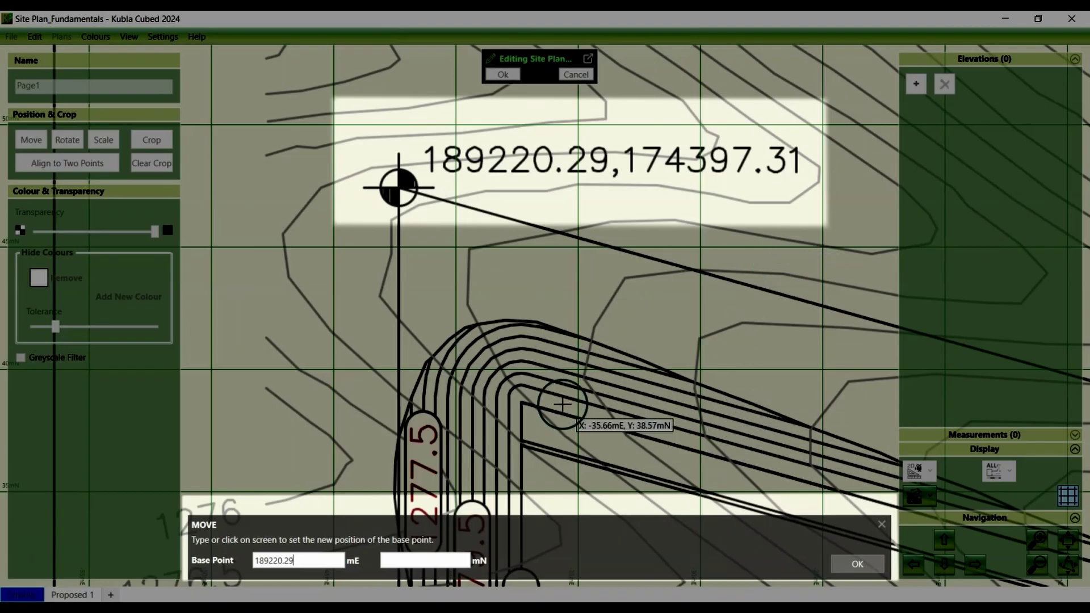
left_click(359, 570)
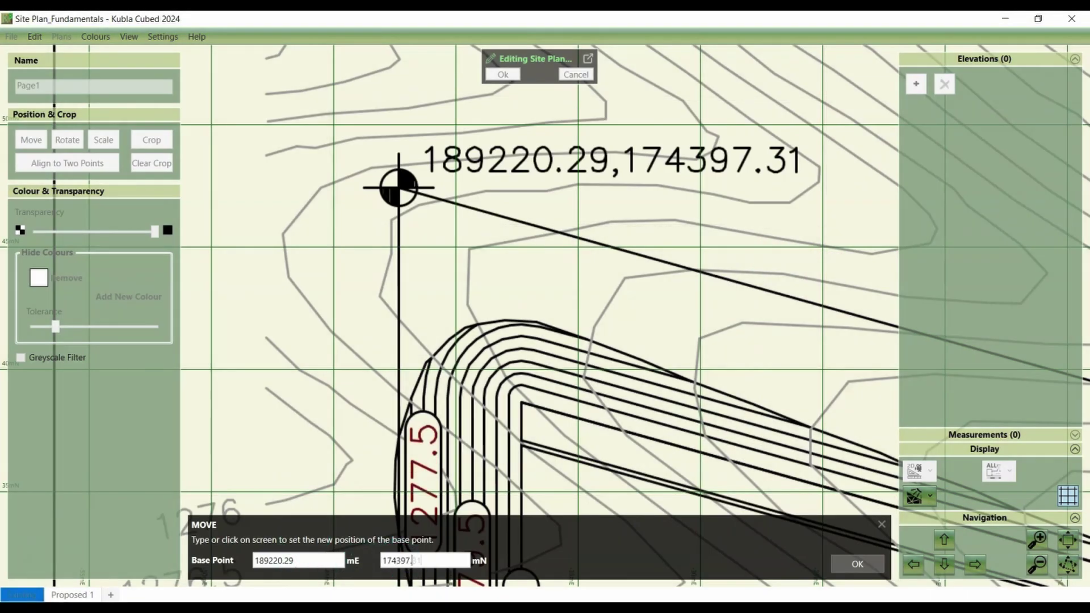
key("Return")
left_click(376, 178)
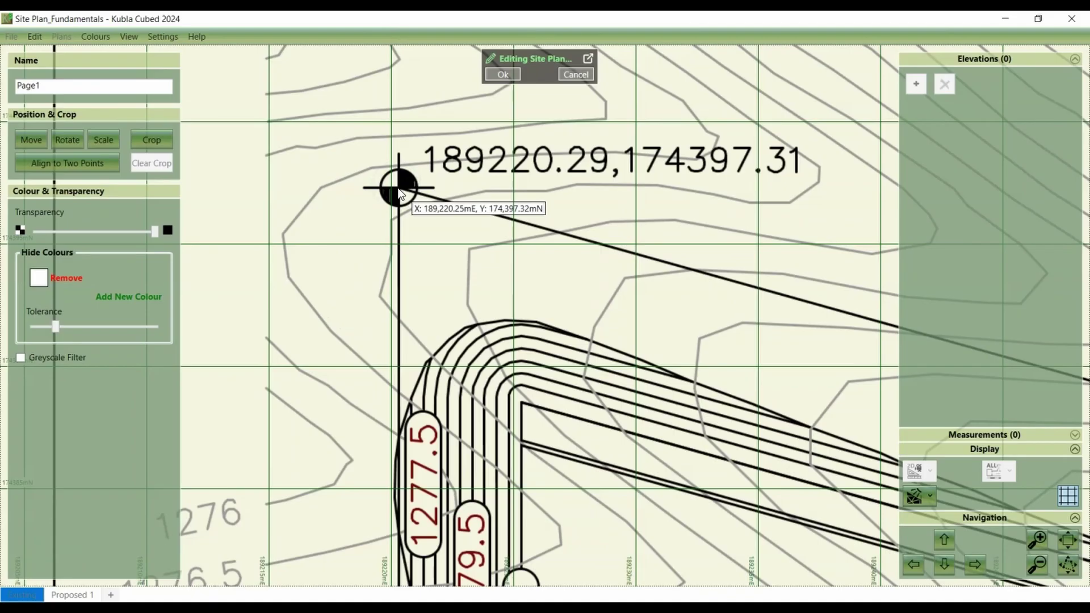
scroll(401, 193, "down", 5)
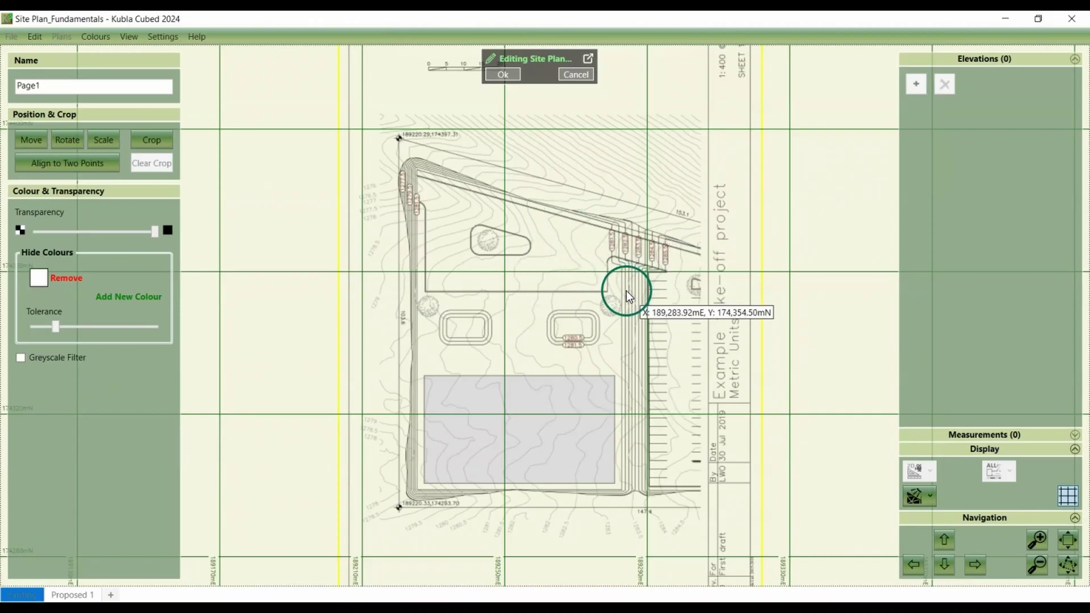
left_click_drag(547, 309, 404, 323)
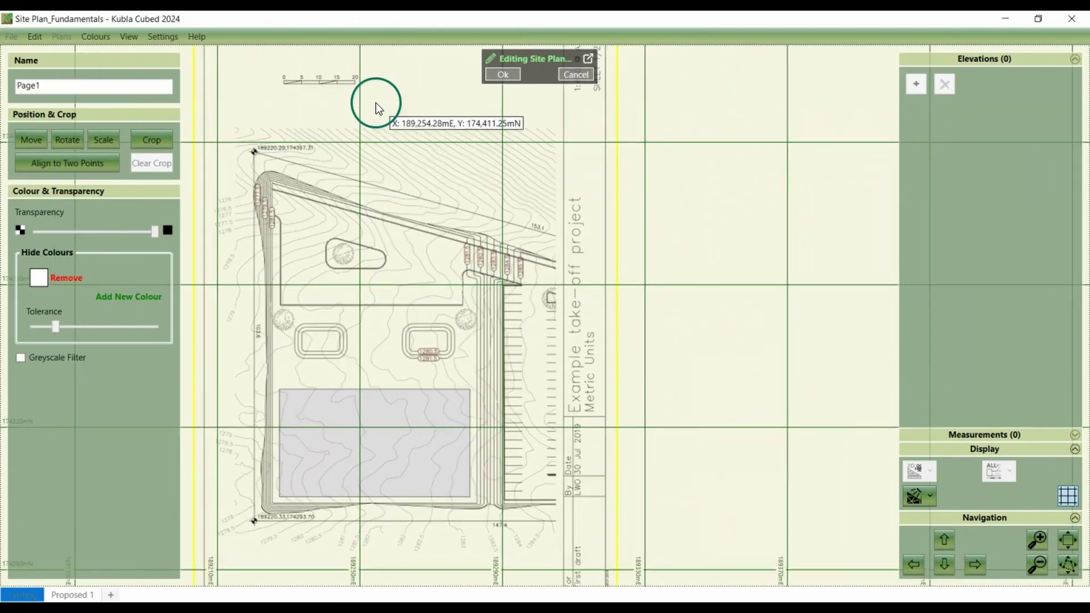
- Close Page1's editing and import page 2 of Embassy Building Example_Metric_2pages PDF as a plan
left_click(503, 74)
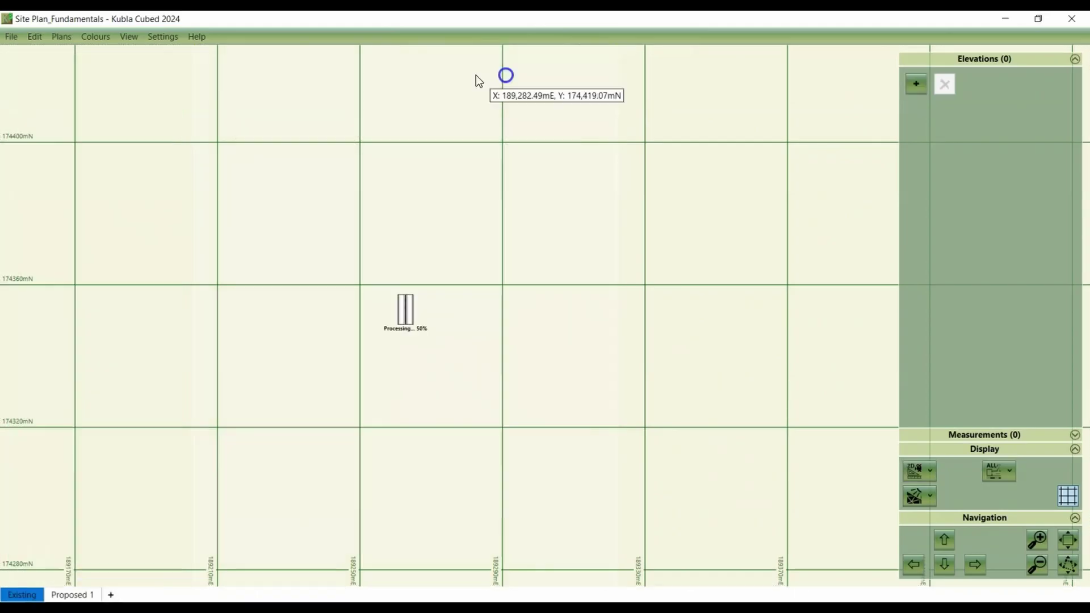
left_click(60, 37)
left_click(67, 53)
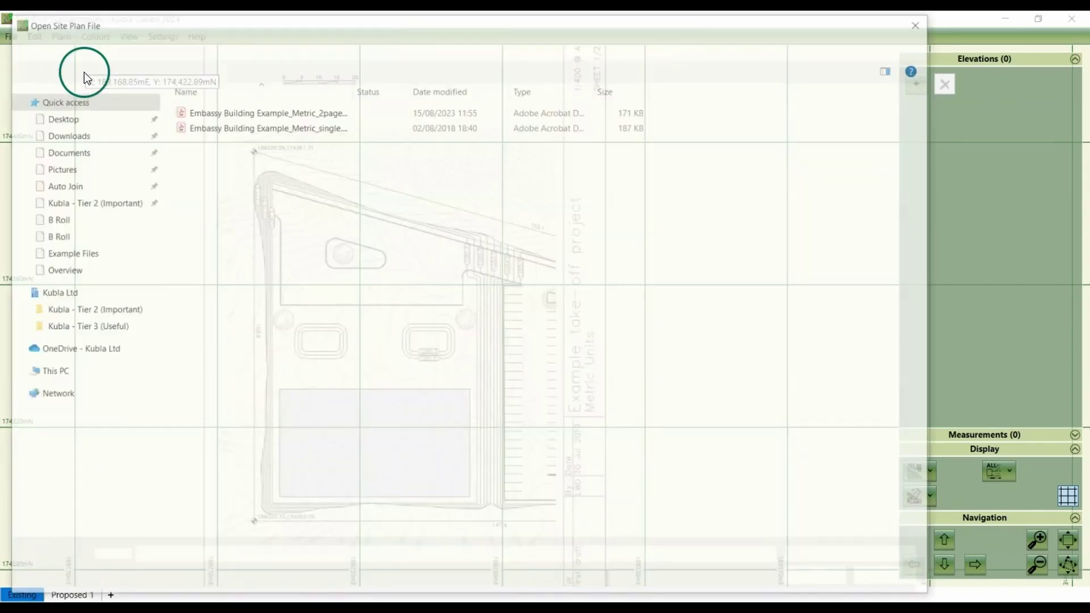
left_click(815, 580)
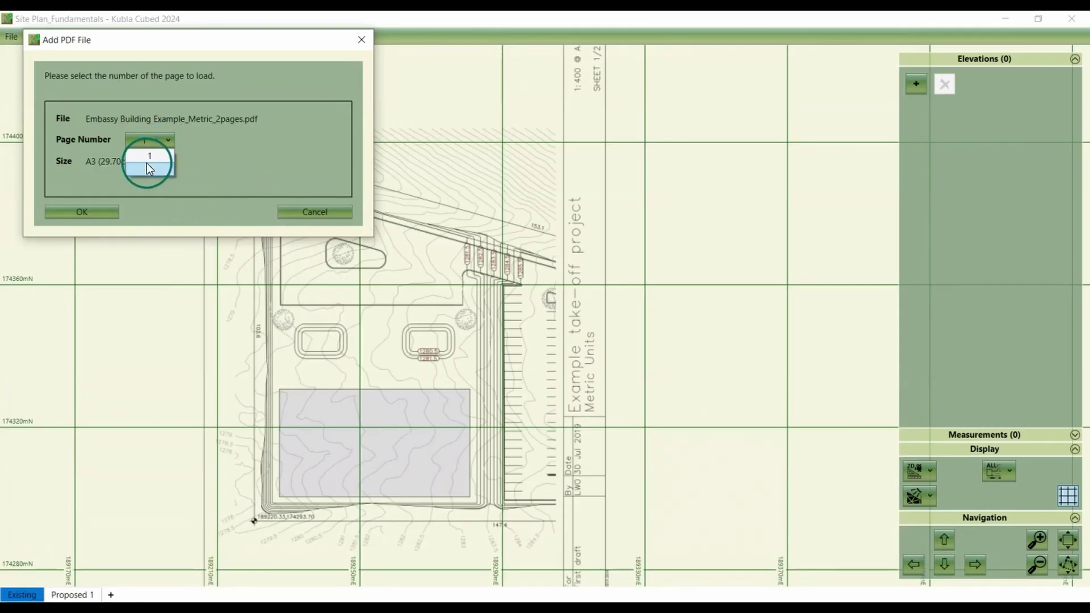
left_click(148, 167)
left_click(111, 212)
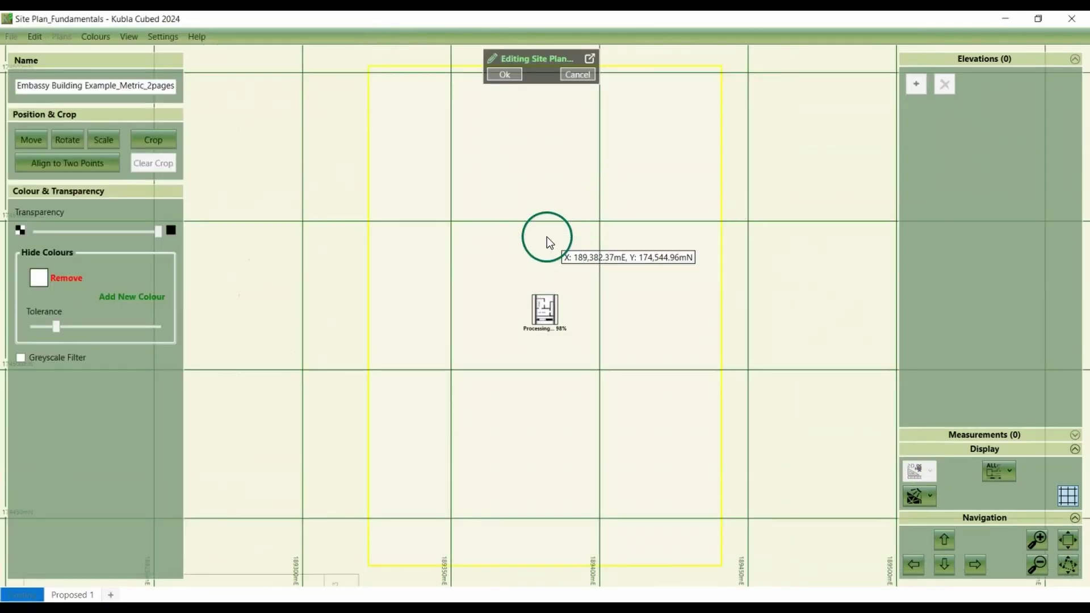
scroll(547, 237, "down", 4)
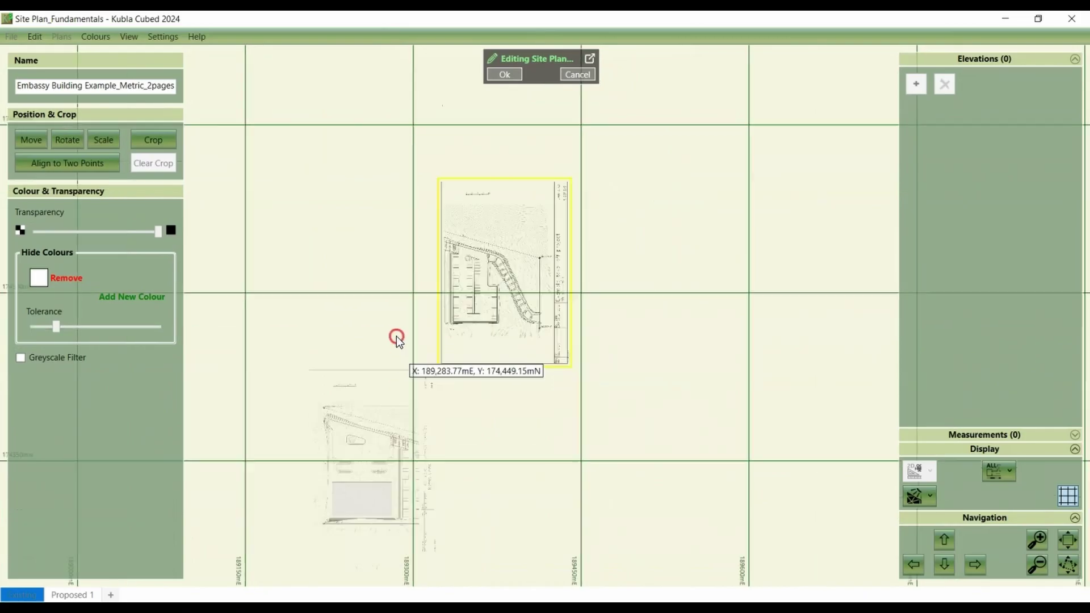
scroll(495, 248, "up", 5)
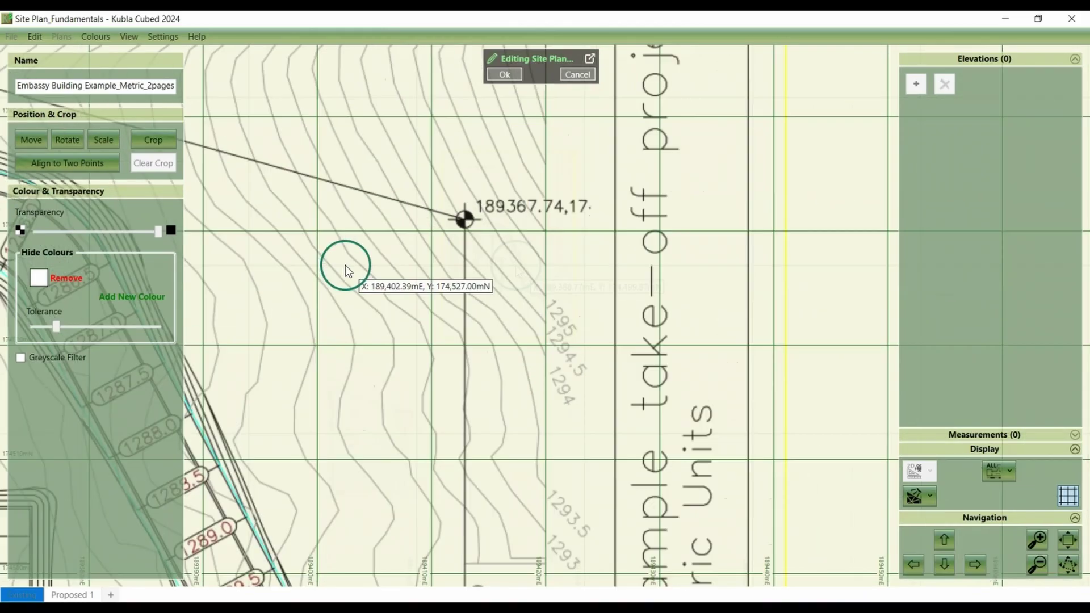
scroll(346, 268, "down", 4)
scroll(370, 263, "up", 2)
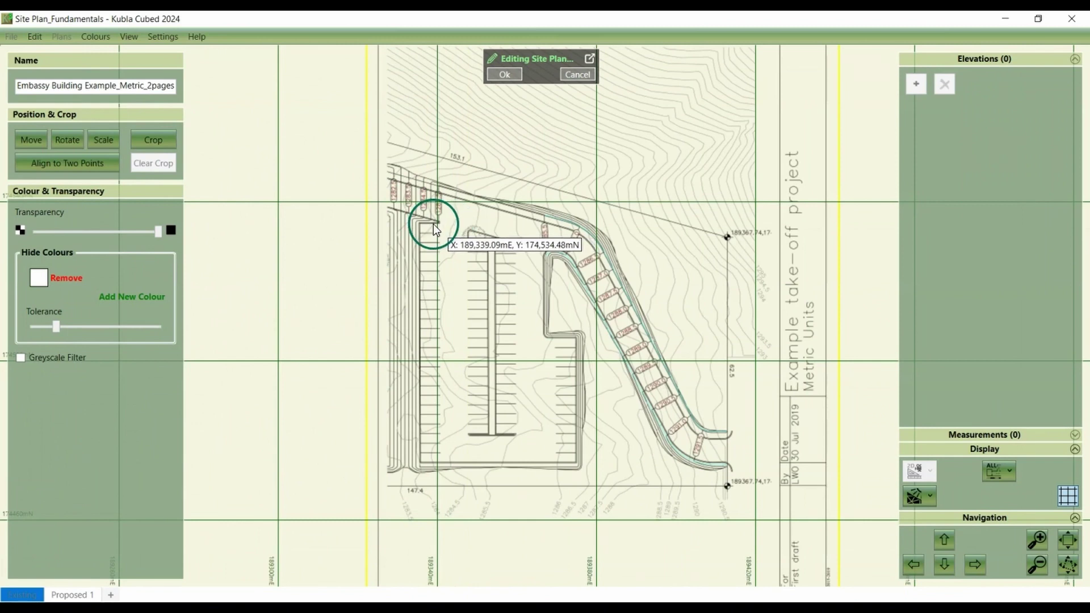
scroll(432, 222, "up", 3)
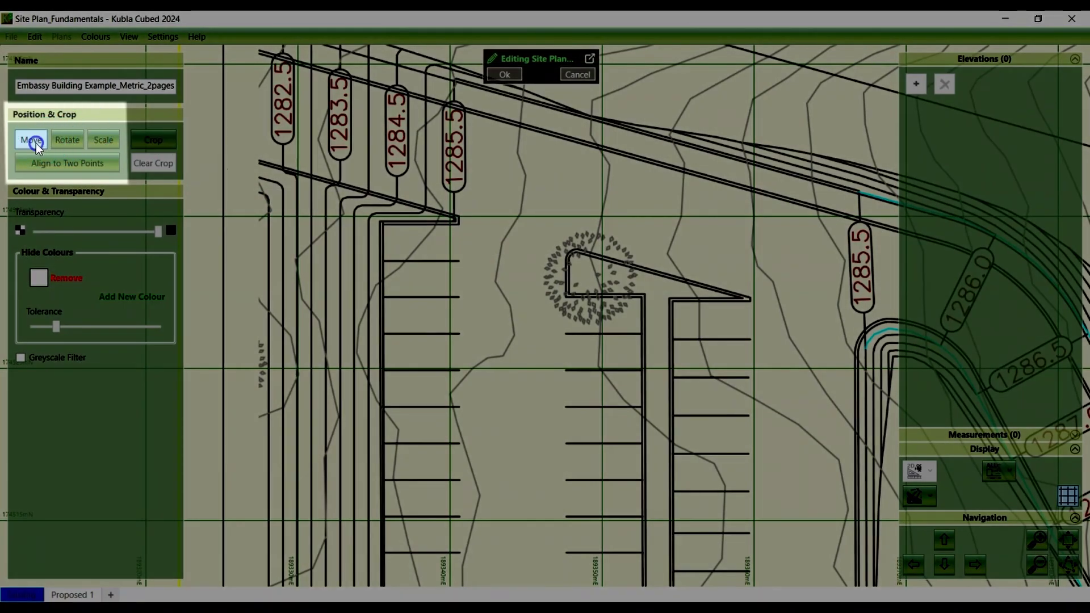
- Move page 2 by its building corner onto the matching building corner of page 1
left_click(35, 142)
scroll(458, 219, "up", 3)
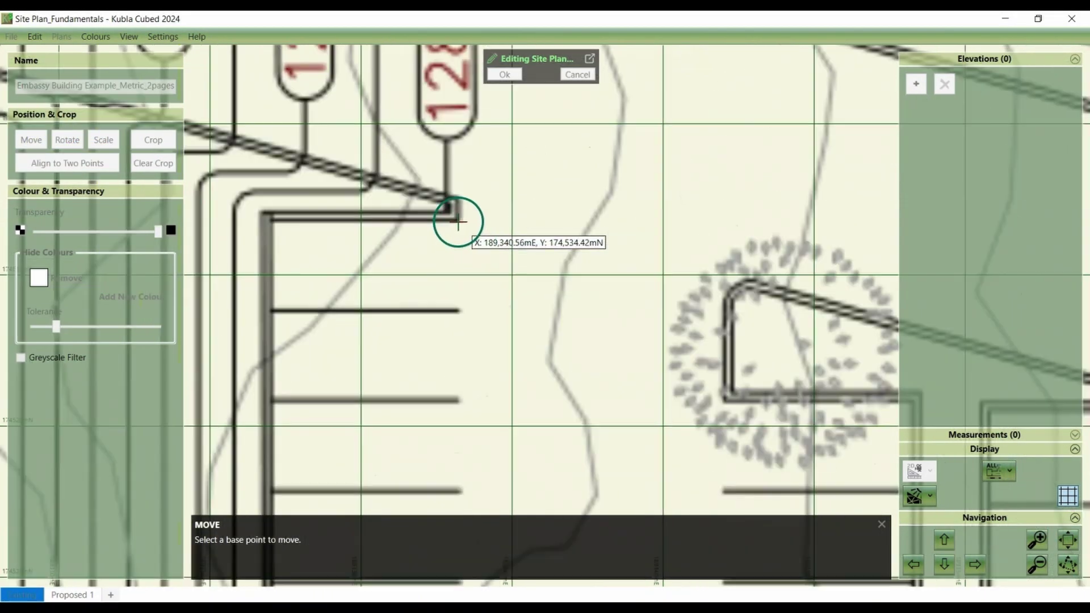
left_click(459, 219)
scroll(347, 241, "down", 10)
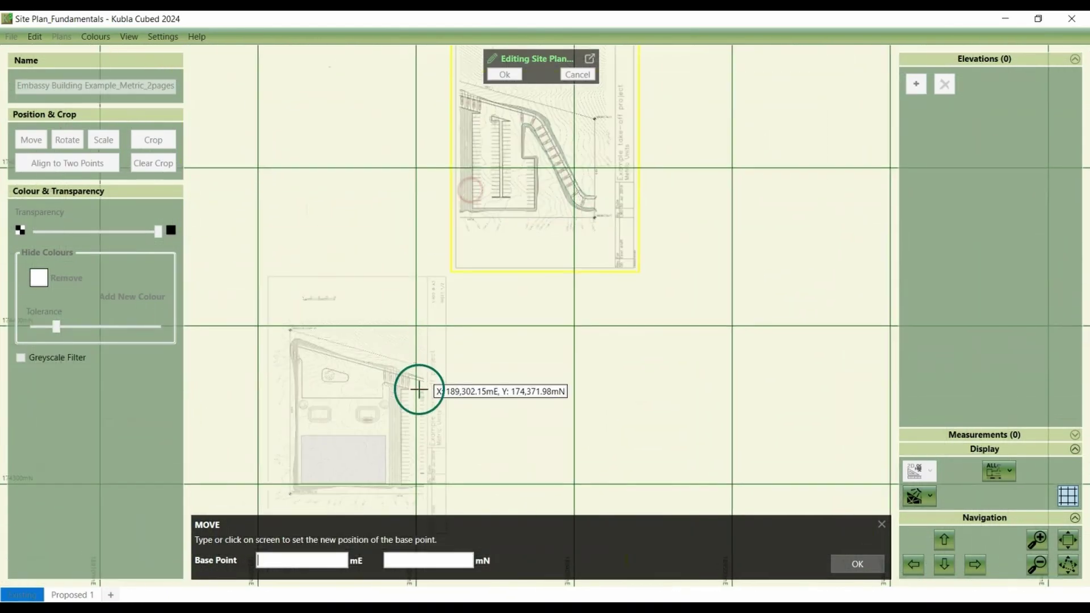
scroll(419, 389, "up", 6)
scroll(357, 317, "up", 3)
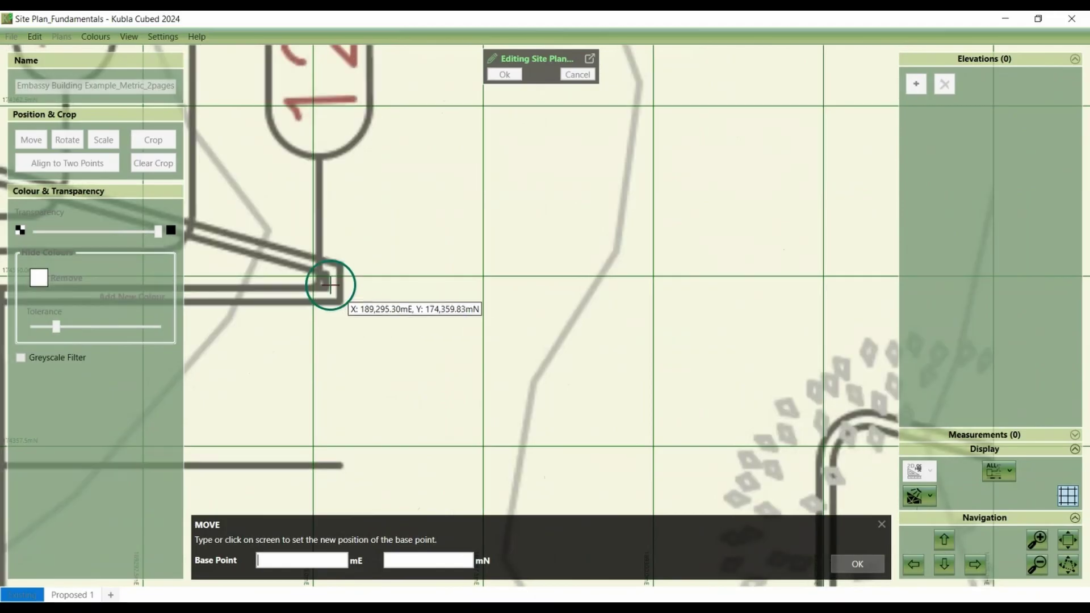
left_click(342, 302)
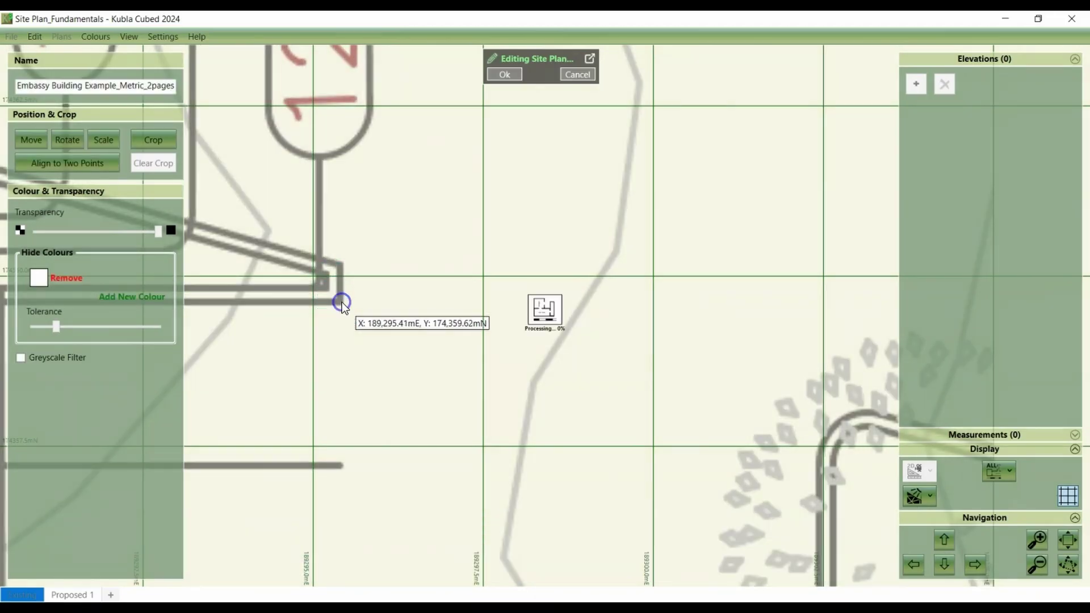
scroll(380, 291, "down", 1)
scroll(383, 294, "down", 6)
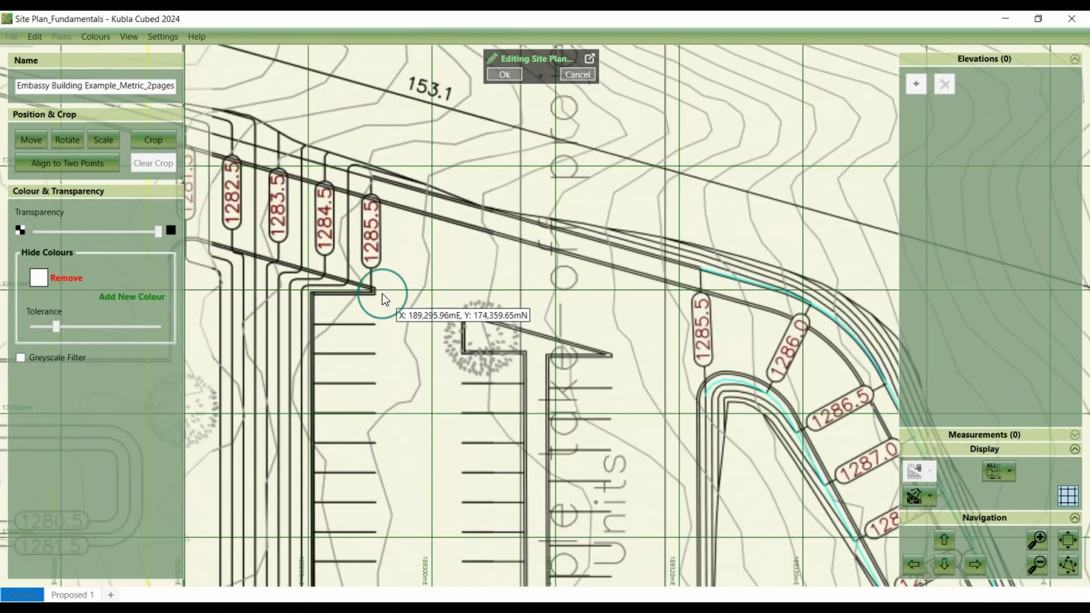
scroll(424, 247, "down", 3)
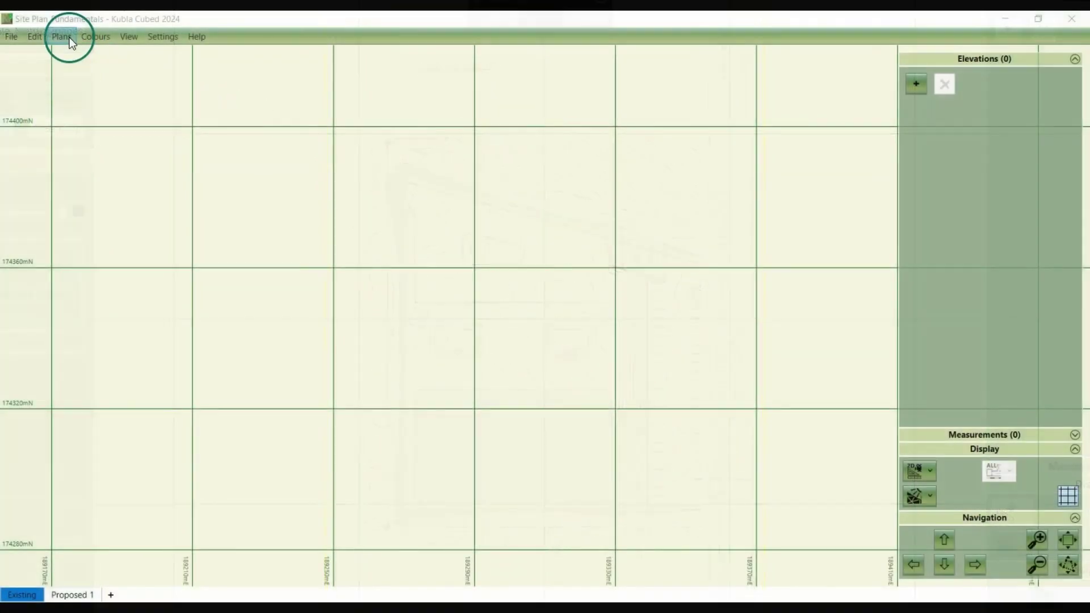
- Import the two-page Embassy Building PDF as a site plan
left_click(69, 38)
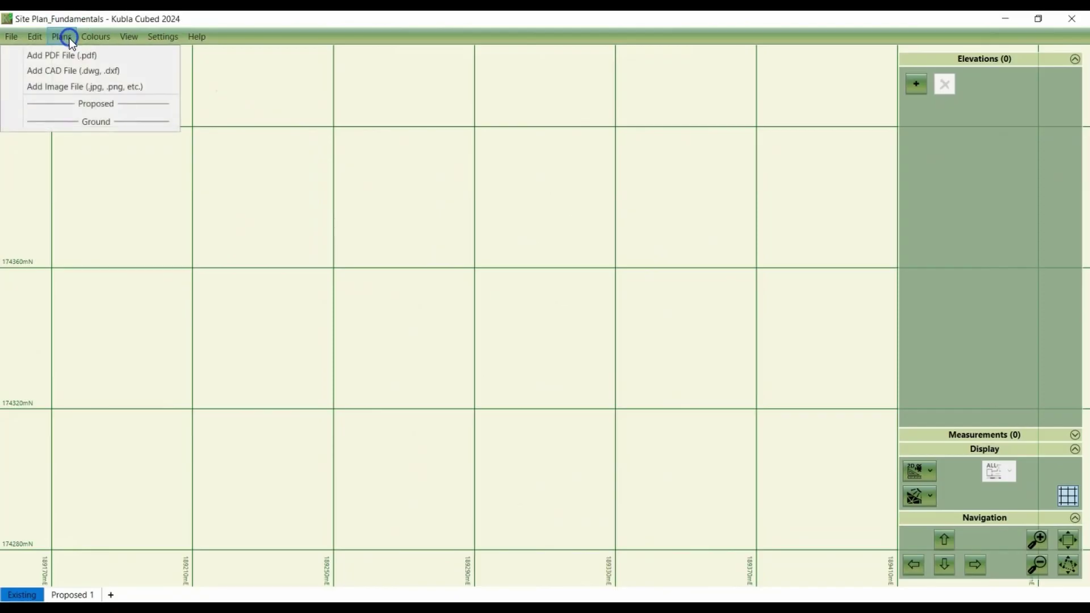
left_click(85, 57)
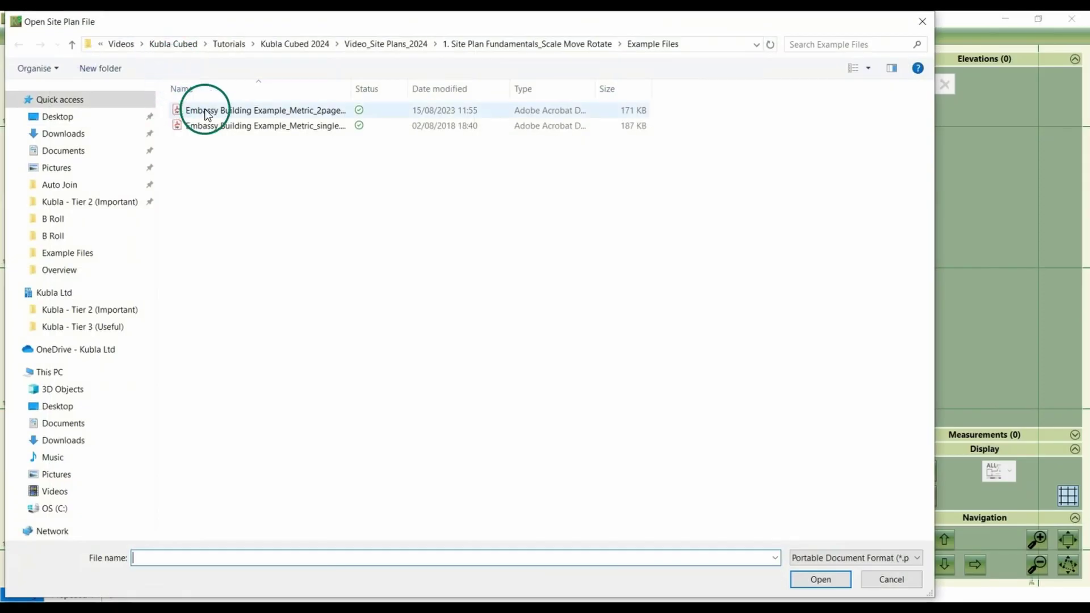
left_click(223, 111)
left_click(821, 579)
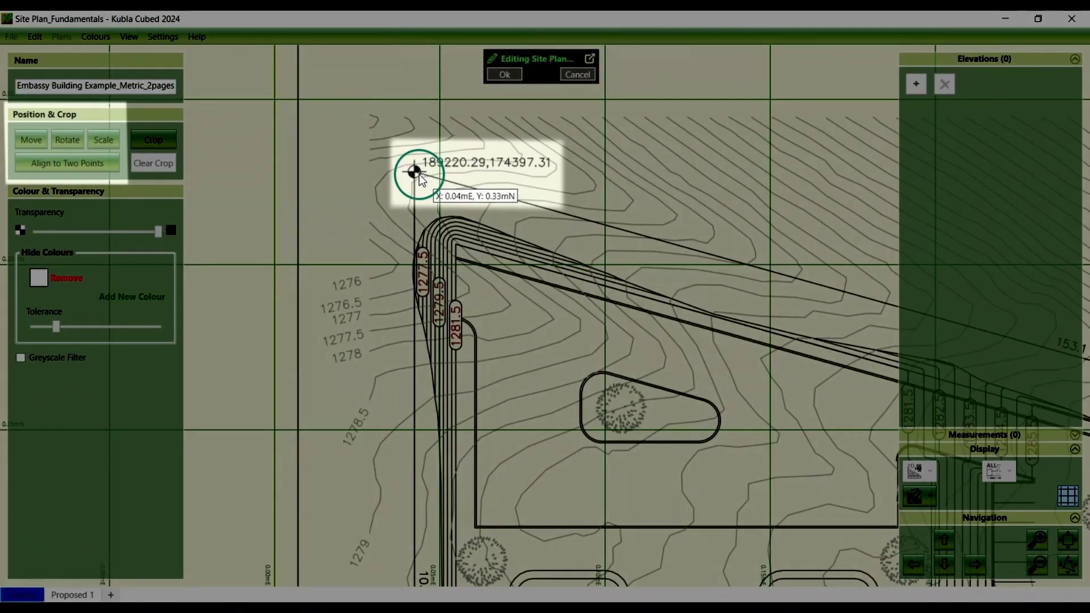
- Set the first alignment point on the top-left marker to 189220.29 mE, 174397.31 mN
left_click(50, 164)
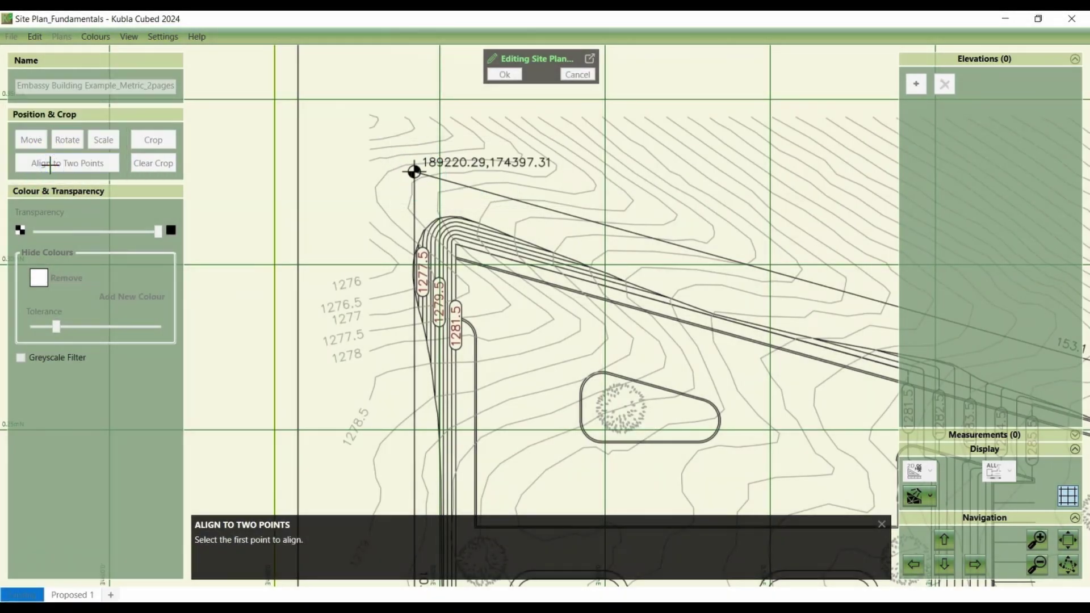
scroll(412, 179, "up", 5)
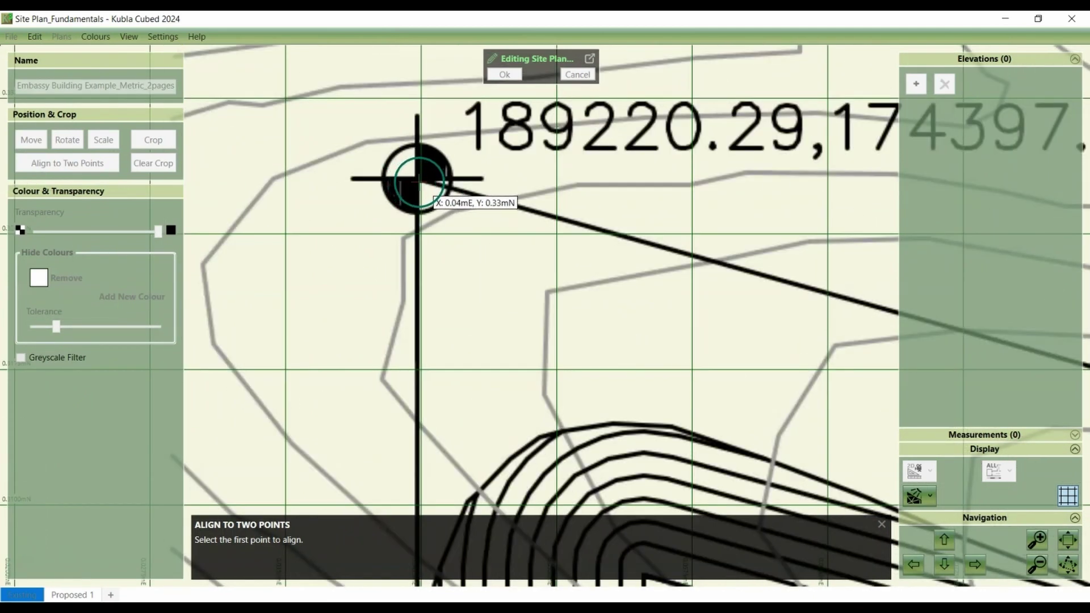
left_click(417, 179)
scroll(418, 182, "down", 4)
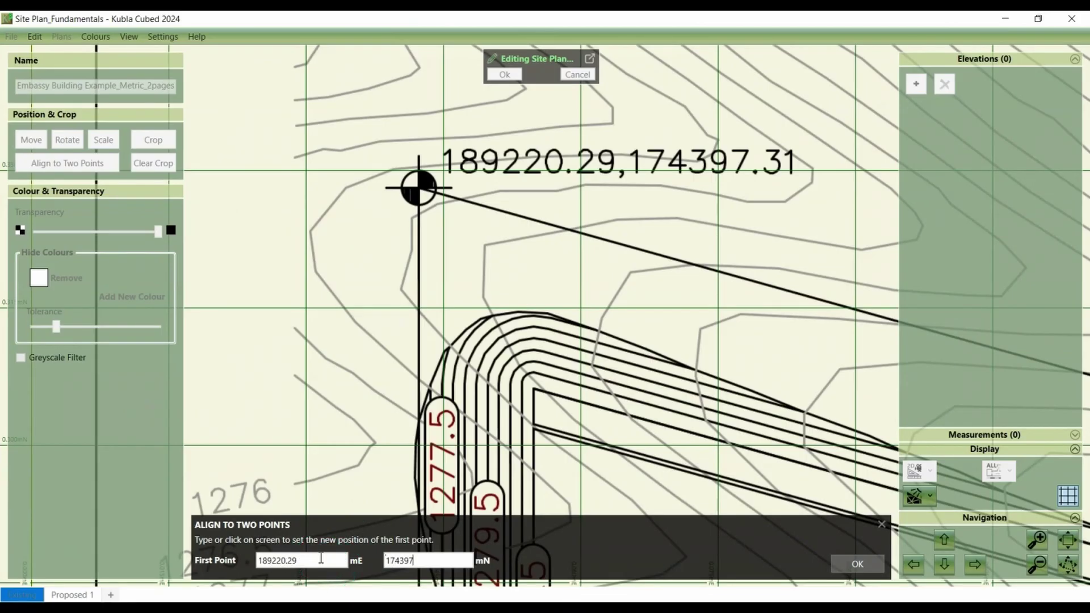
type(".31")
key("Return")
- Set the second alignment point on the lower marker to 189220.33 mE, 174293.70 mN
scroll(357, 317, "down", 4)
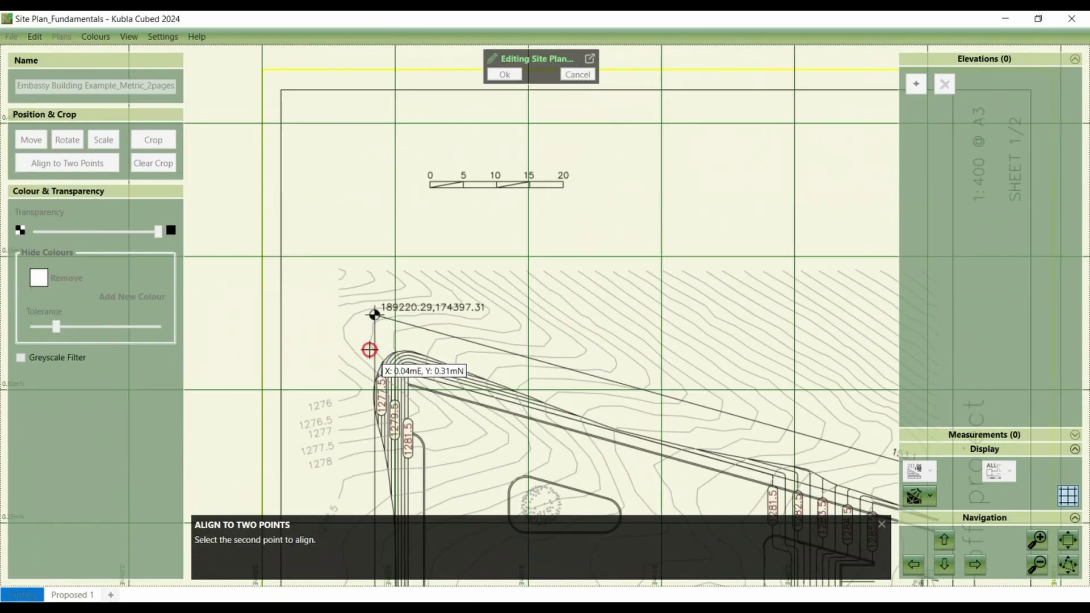
middle_click_drag(370, 348, 371, 96)
middle_click_drag(379, 386, 382, 260)
middle_click_drag(401, 508, 409, 308)
scroll(406, 310, "up", 3)
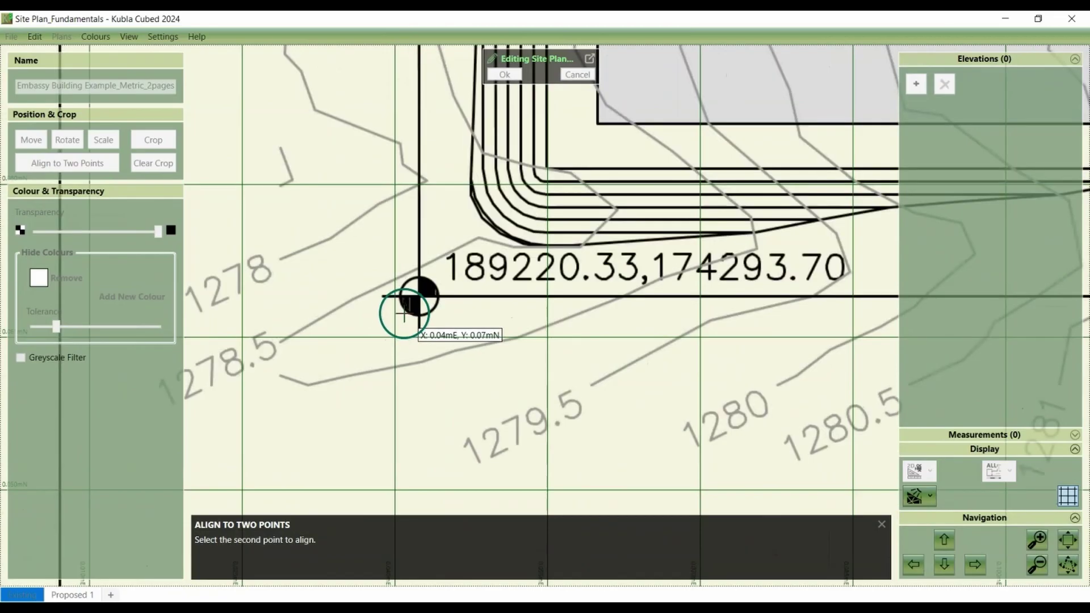
scroll(403, 314, "up", 4)
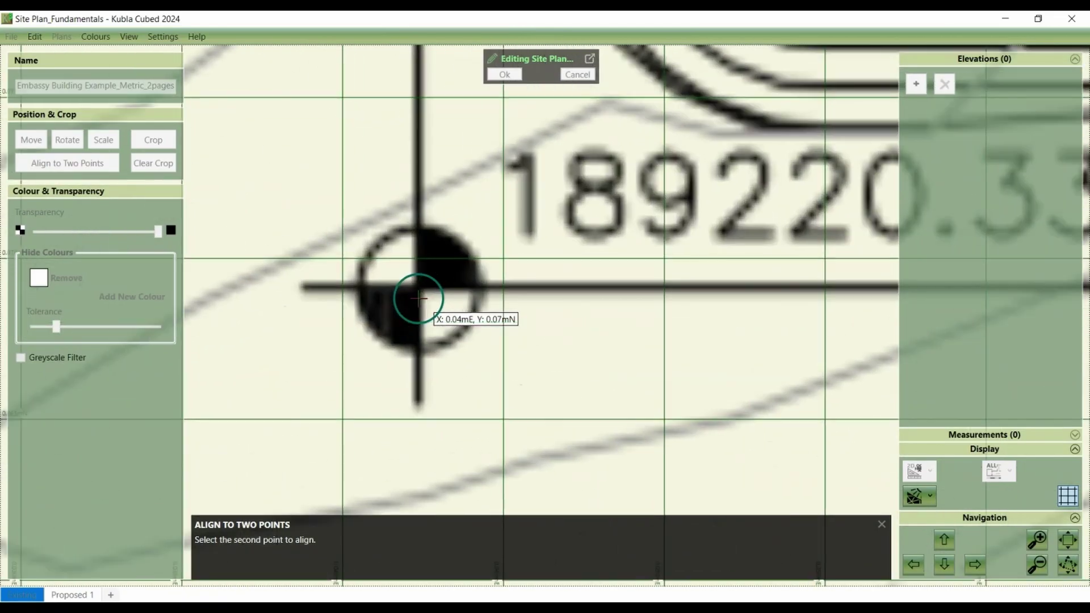
left_click(415, 279)
scroll(416, 279, "down", 5)
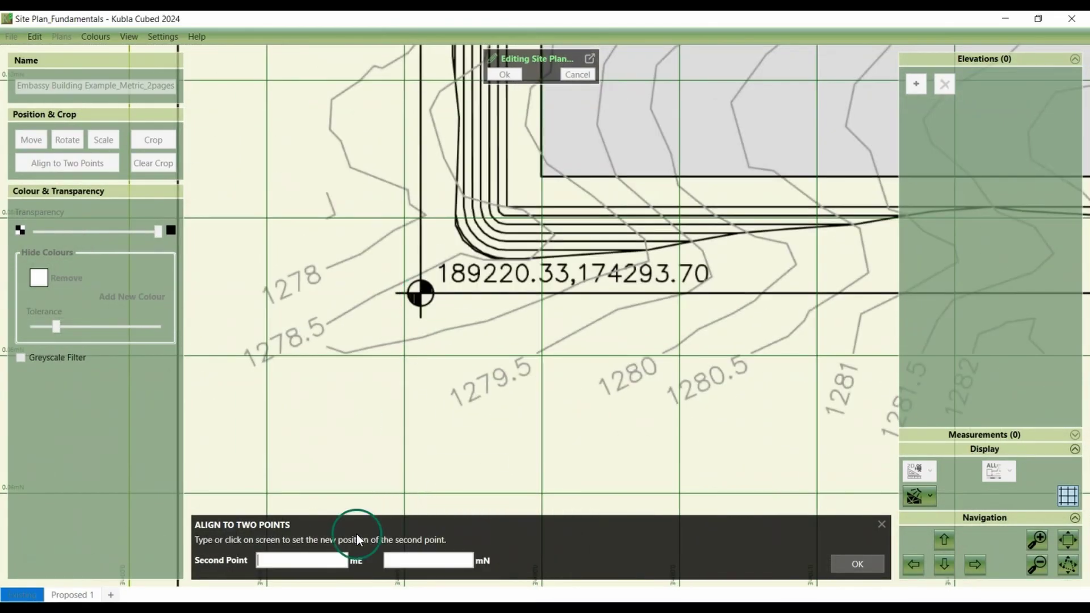
left_click(335, 563)
type("189220.33")
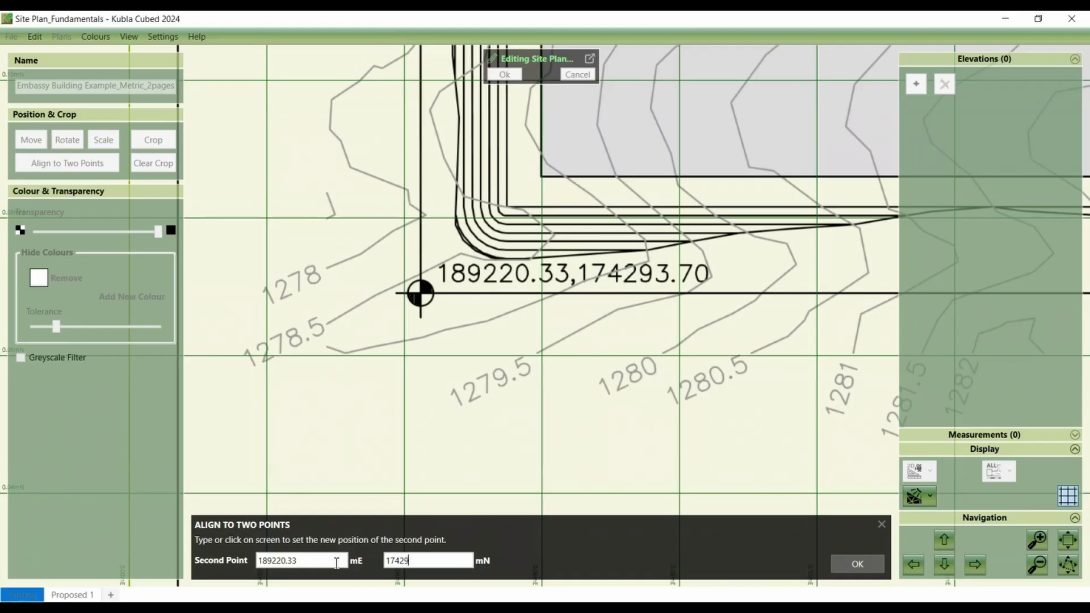
key("Return")
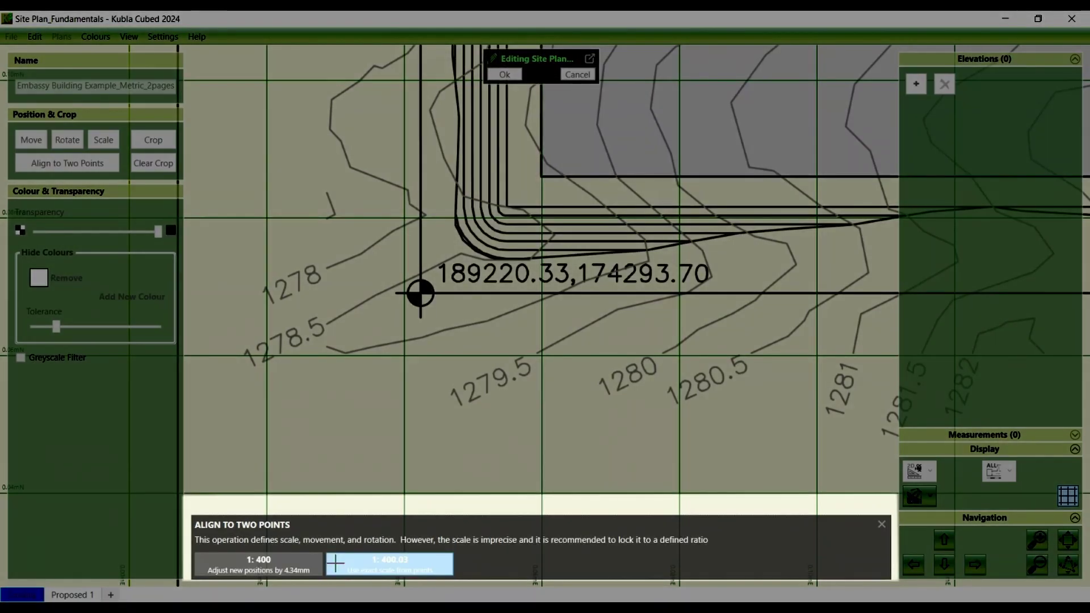
- Compare the 1:400.03 and 1:400 scale options and apply the alignment at 1:400
left_click(358, 566)
left_click(298, 569)
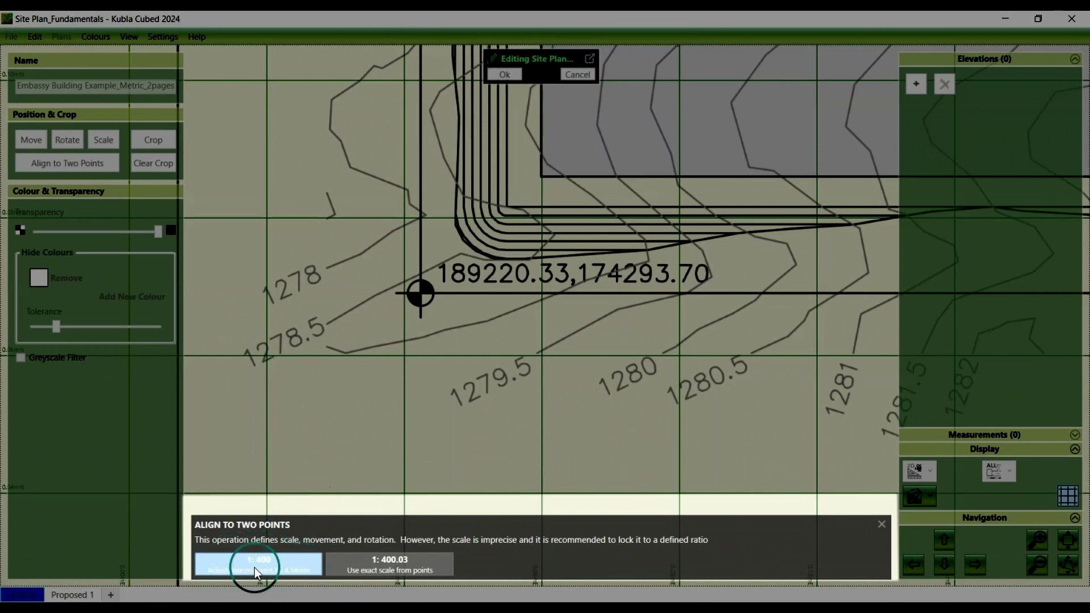
left_click(392, 568)
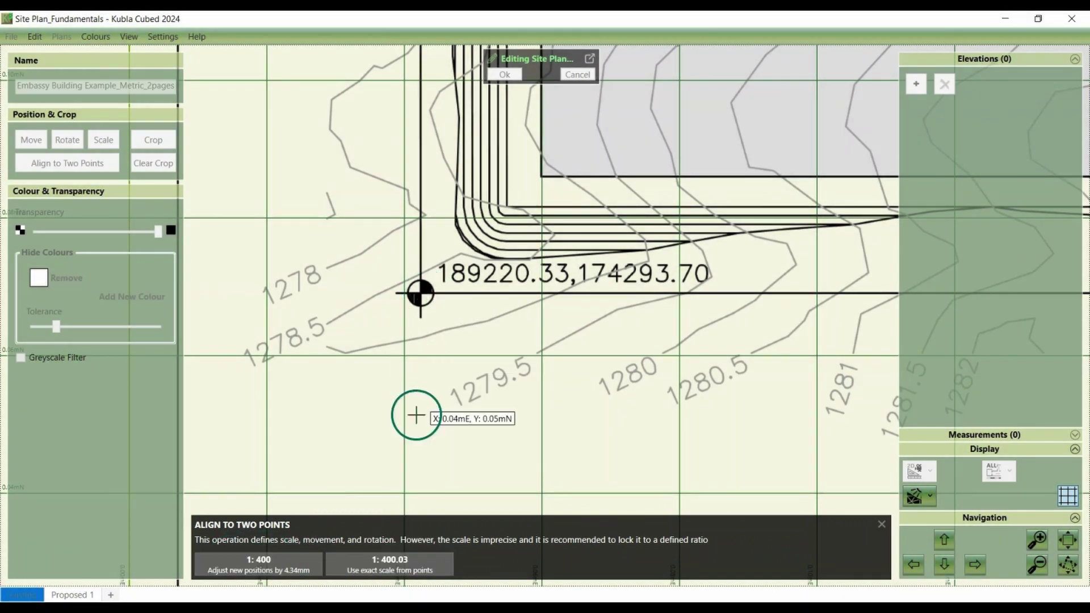
left_click(308, 574)
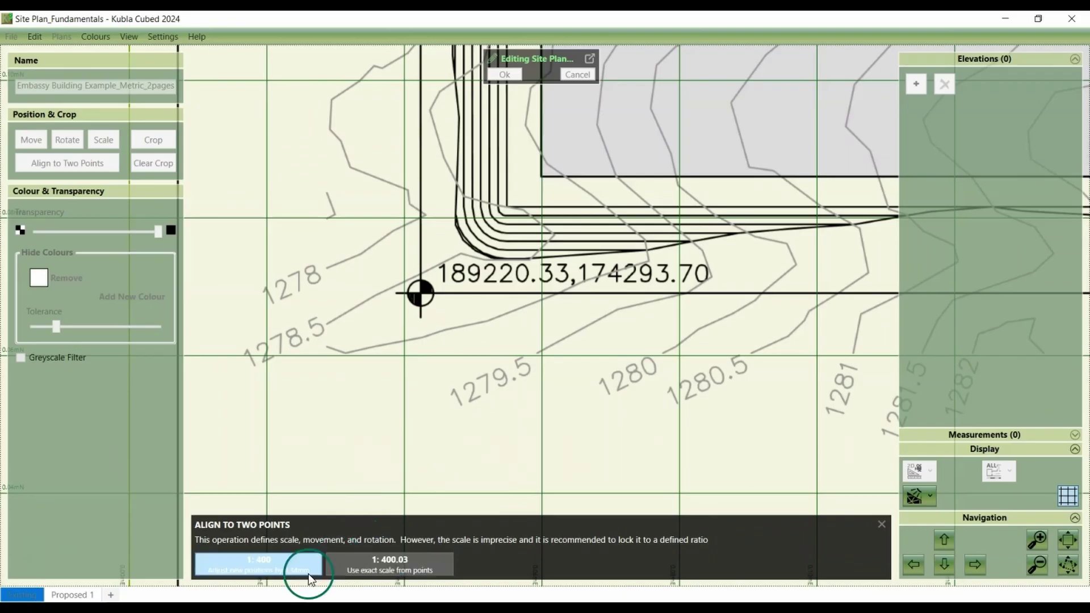
left_click(294, 567)
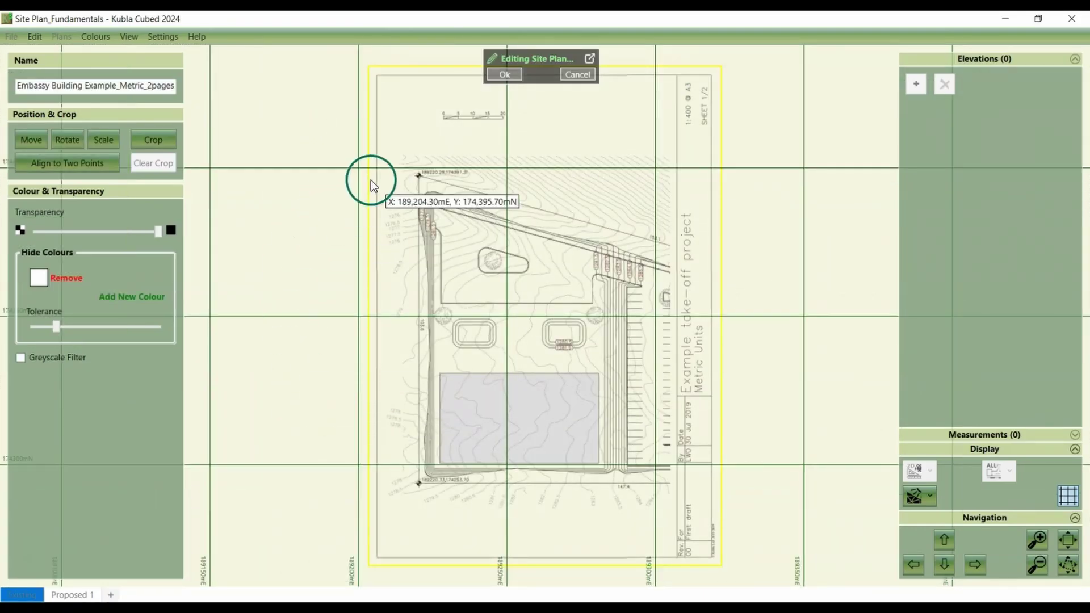
scroll(419, 178, "up", 2)
scroll(419, 177, "up", 3)
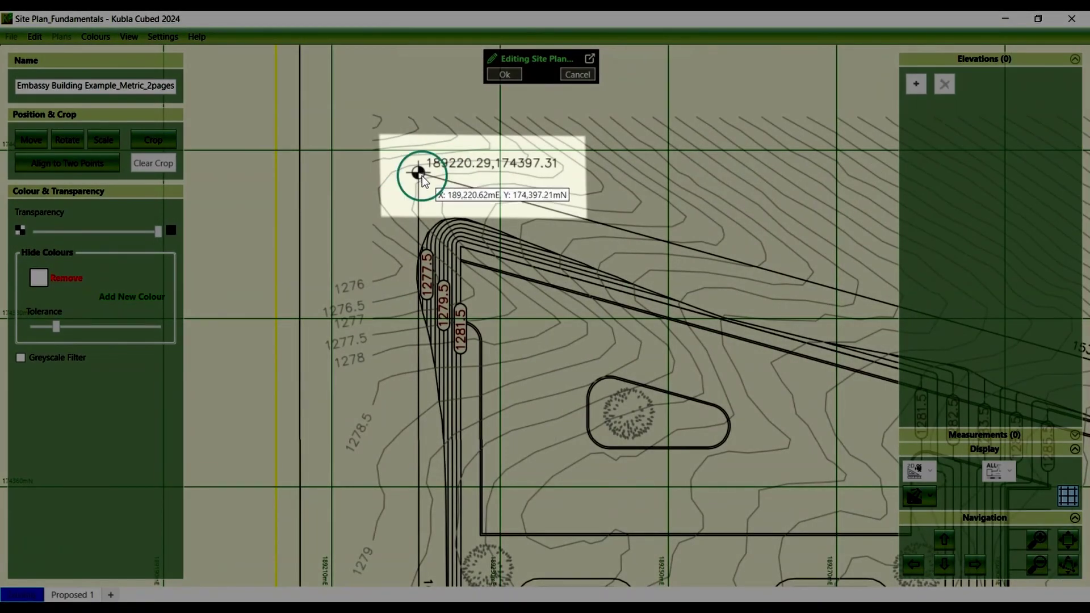
scroll(728, 174, "down", 3)
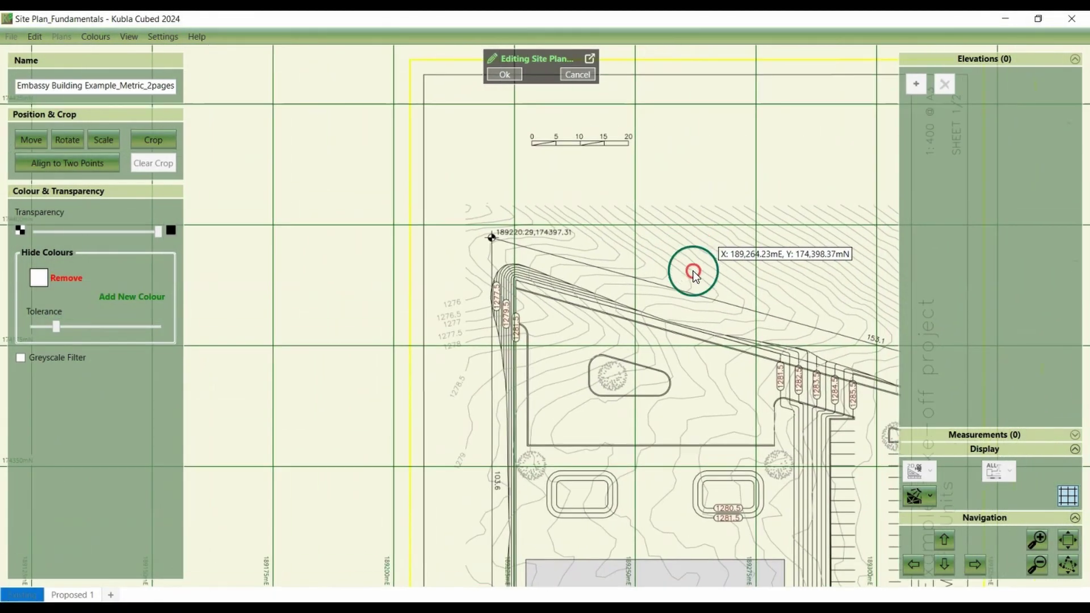
scroll(543, 188, "down", 2)
scroll(499, 193, "up", 3)
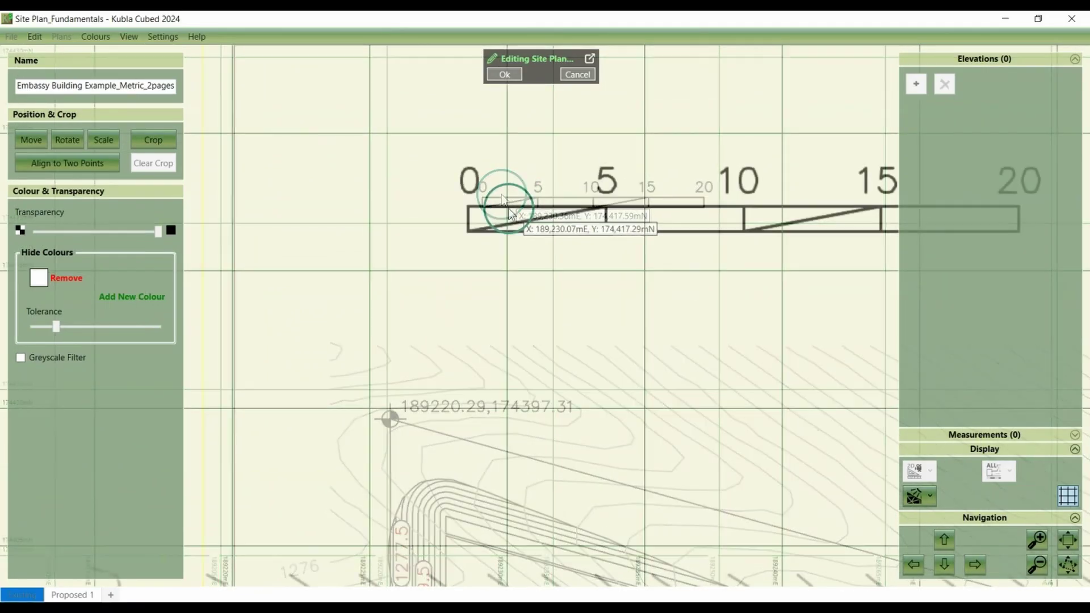
middle_click_drag(306, 220, 251, 223)
left_click(252, 222)
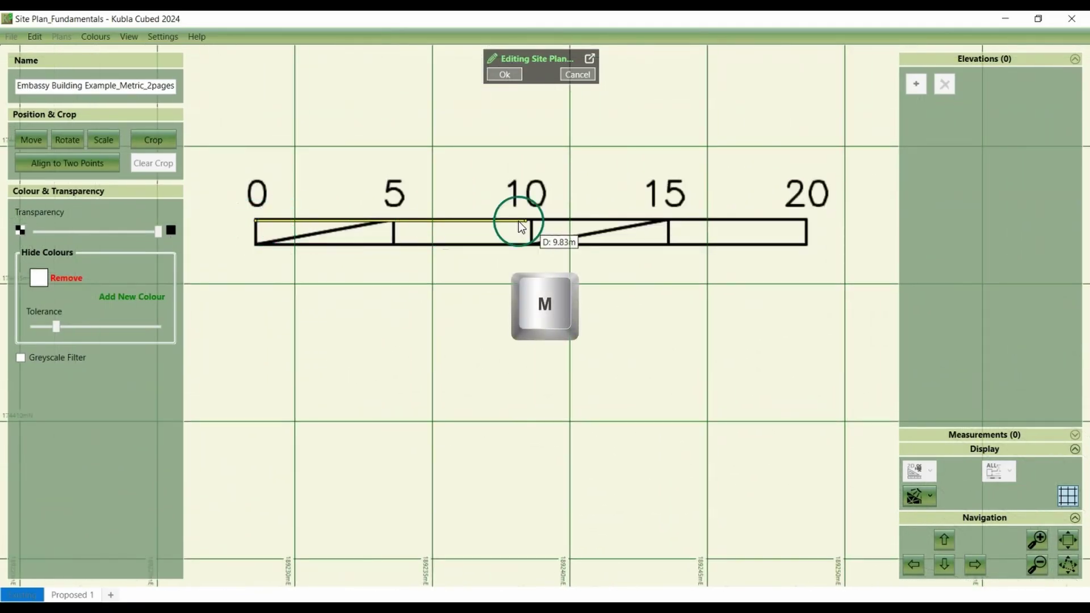
left_click(809, 220)
scroll(546, 271, "down", 5)
scroll(450, 216, "down", 3)
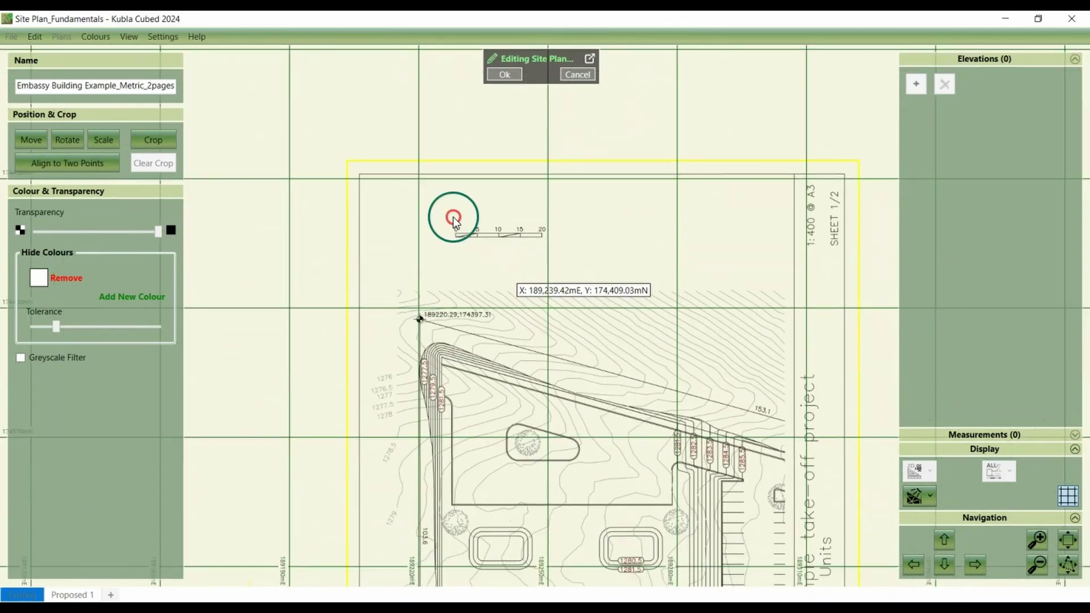
- Close editing of page 1 and import page 2 of Embassy Building Example_Metric_2pages.pdf
left_click(514, 74)
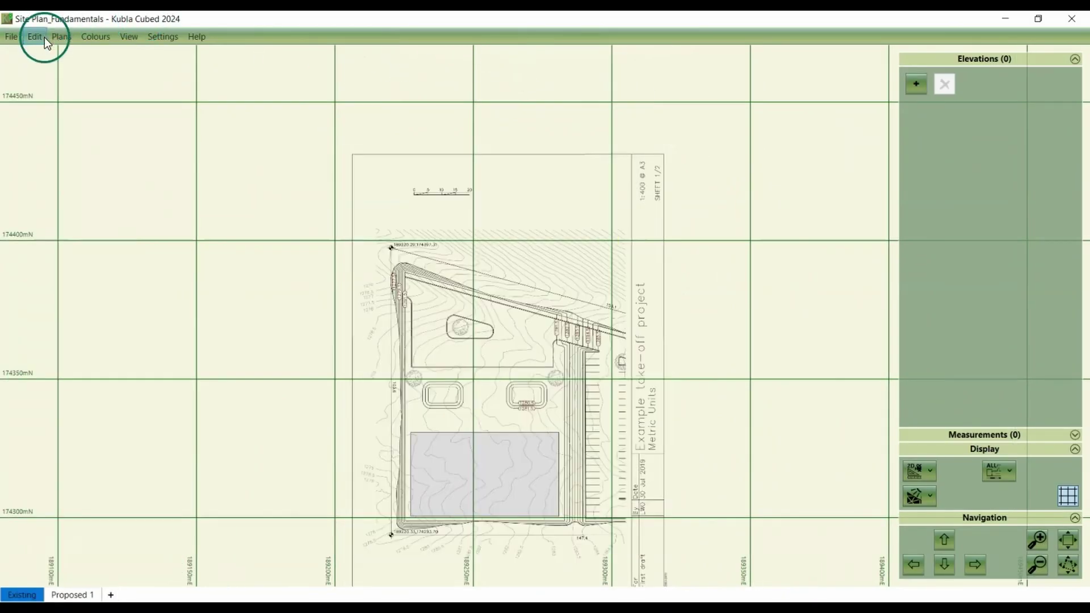
left_click(61, 36)
left_click(62, 55)
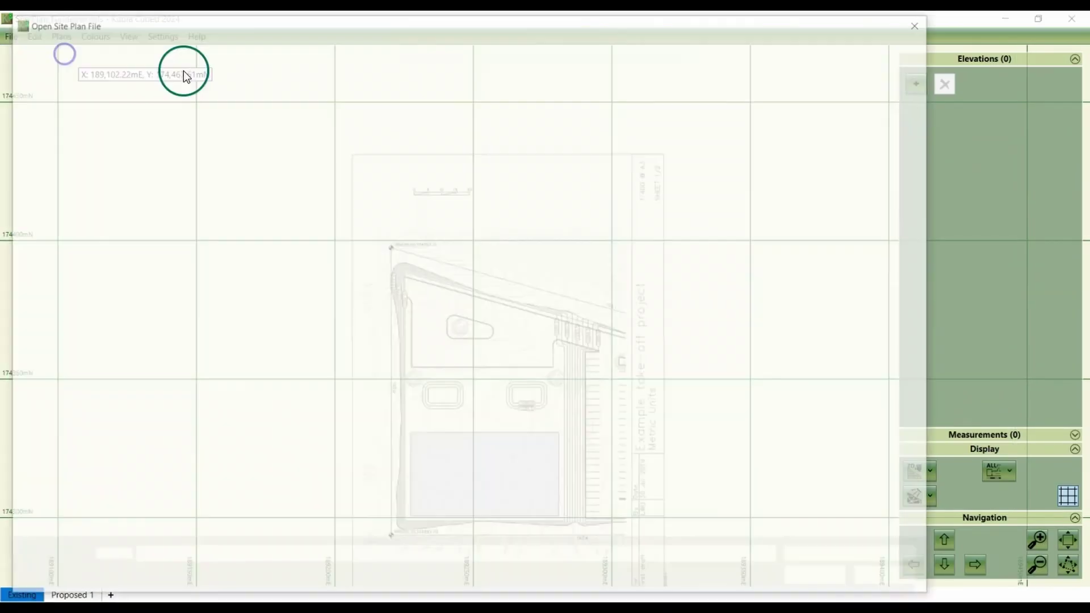
left_click(237, 114)
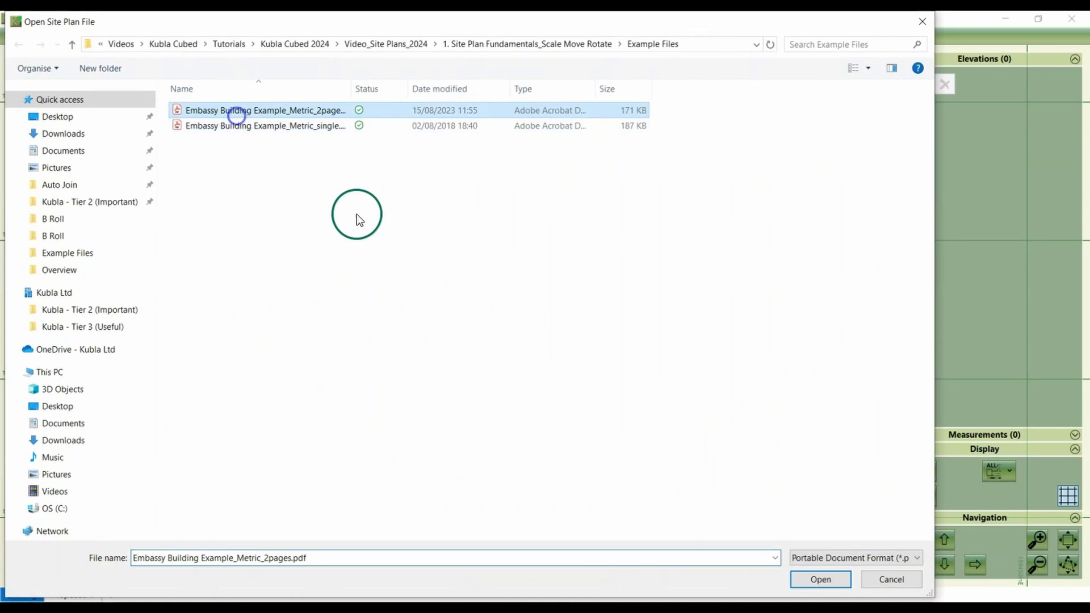
left_click(840, 578)
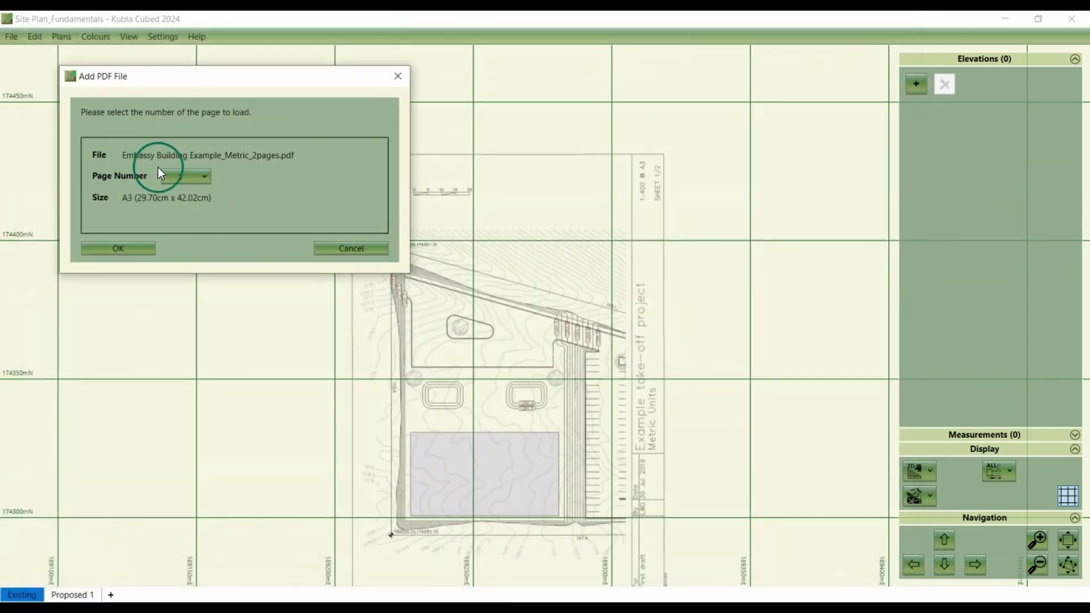
left_click(200, 178)
left_click(192, 203)
left_click(149, 248)
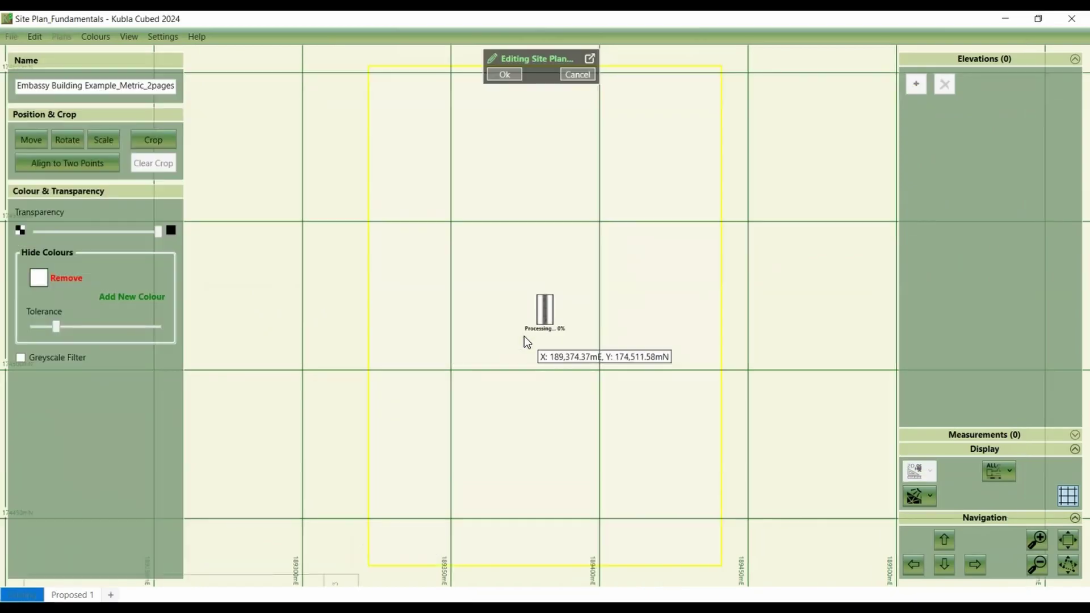
scroll(353, 188, "down", 3)
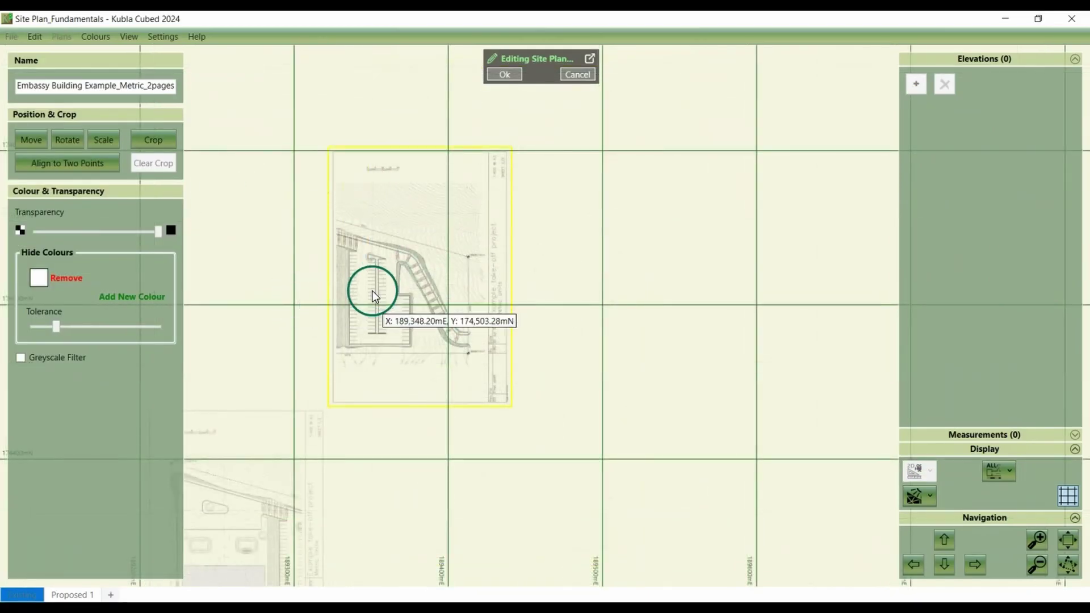
left_click_drag(273, 455, 368, 342)
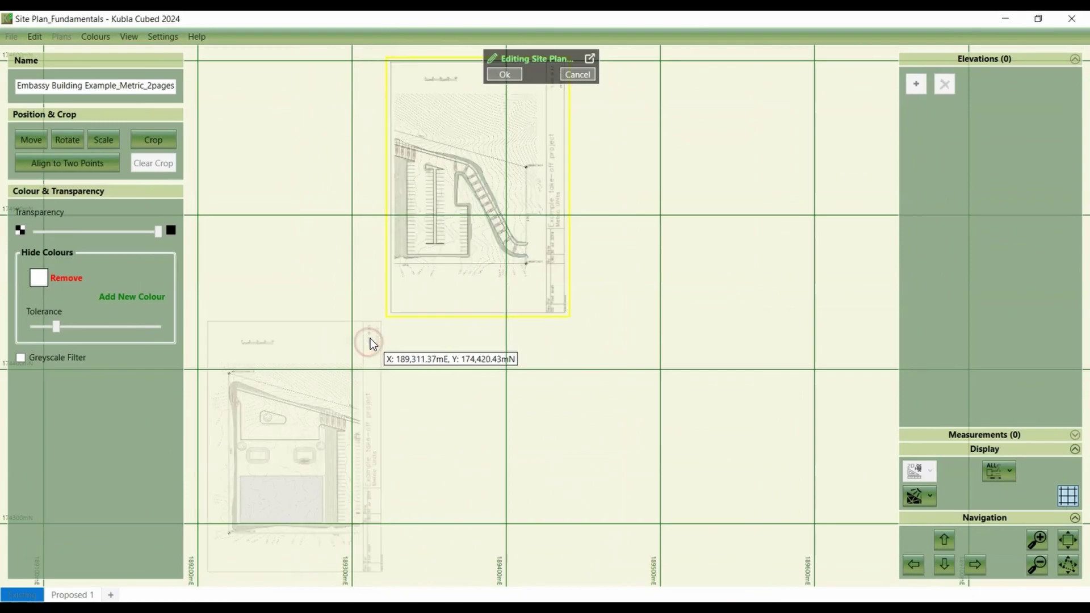
- Align page 2's plan corner to the matching building corner as the first point
left_click(89, 163)
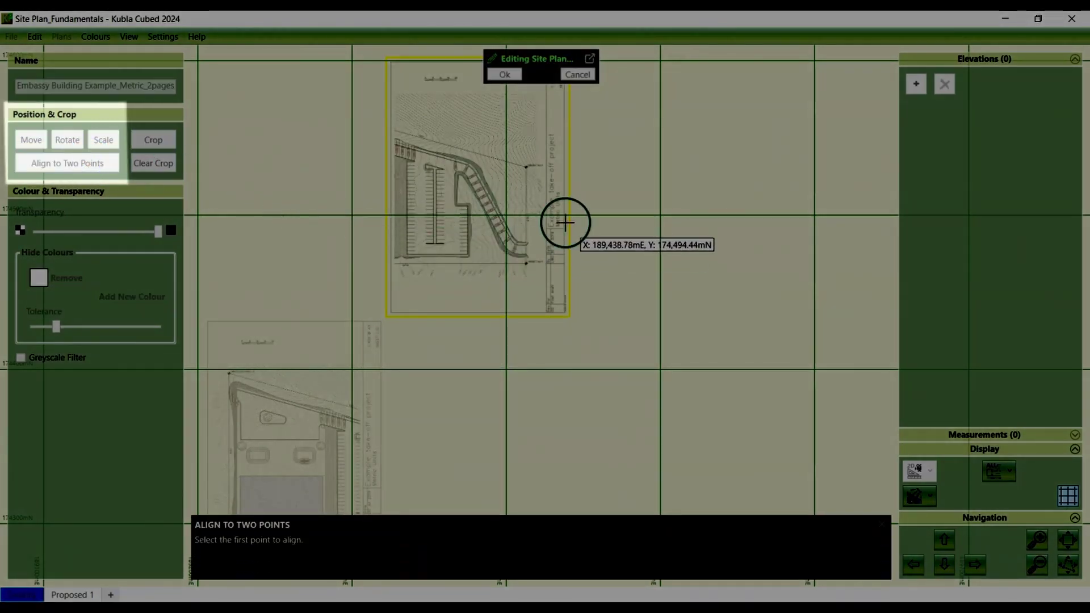
scroll(411, 162, "up", 4)
scroll(415, 165, "up", 6)
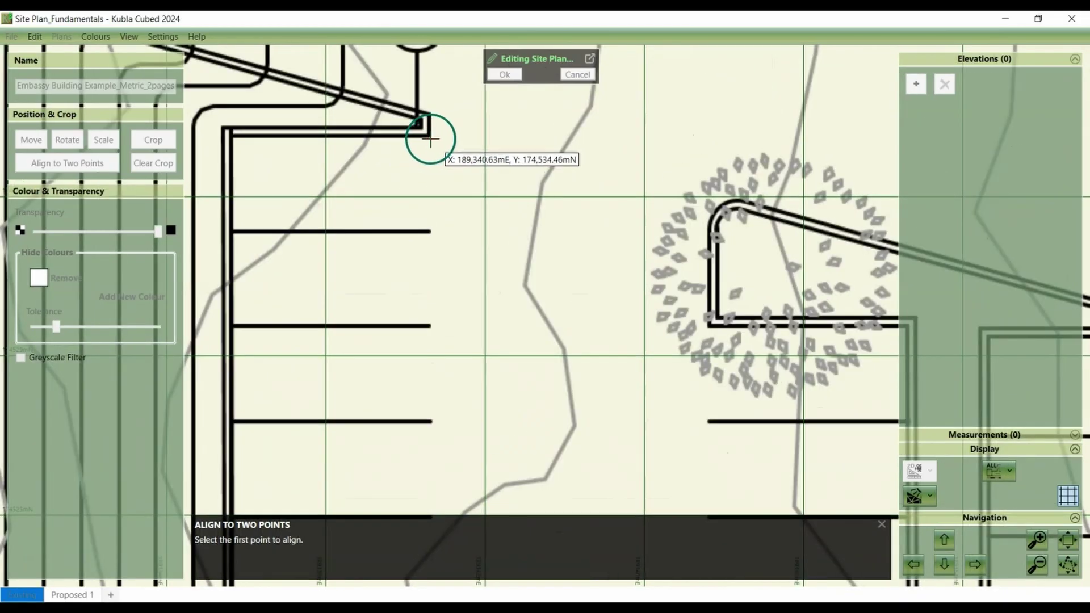
left_click(430, 137)
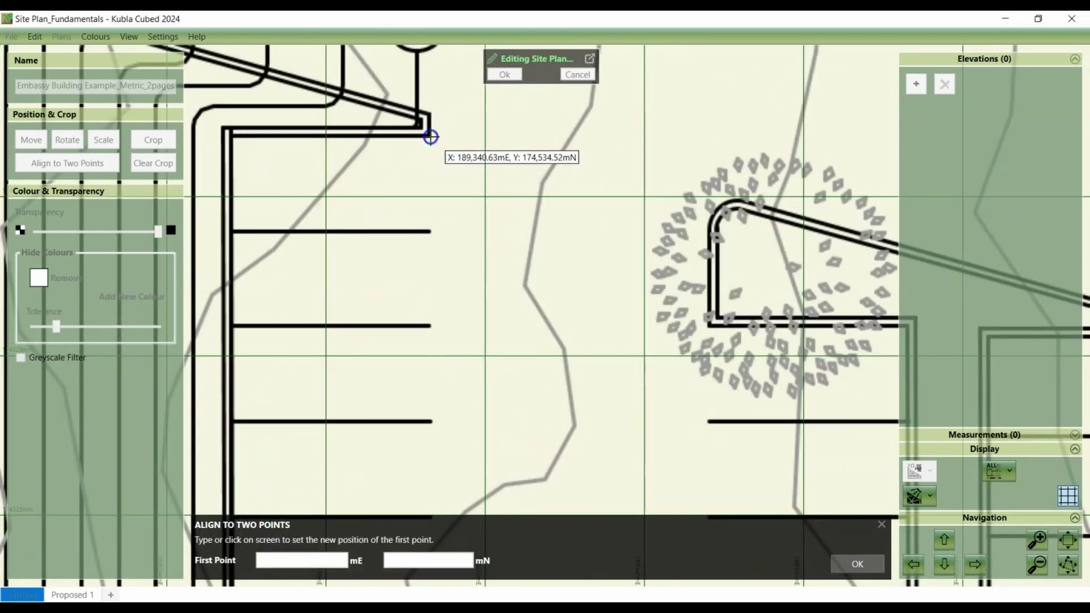
scroll(409, 204, "down", 3)
scroll(414, 234, "down", 3)
right_click_drag(401, 309, 506, 129)
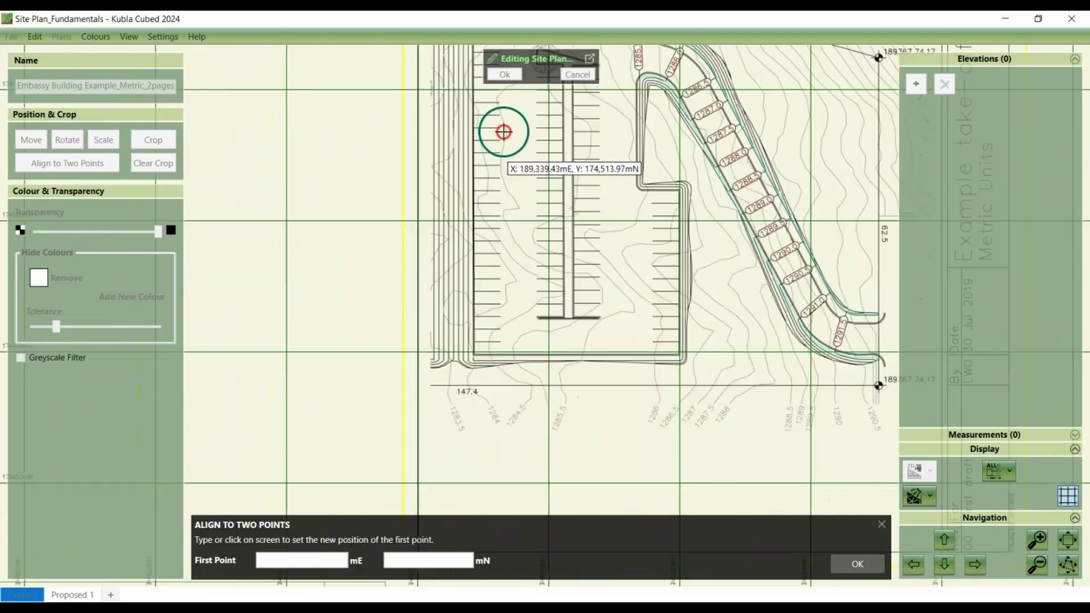
scroll(441, 360, "up", 3)
scroll(516, 360, "down", 2)
right_click_drag(516, 360, 664, 197)
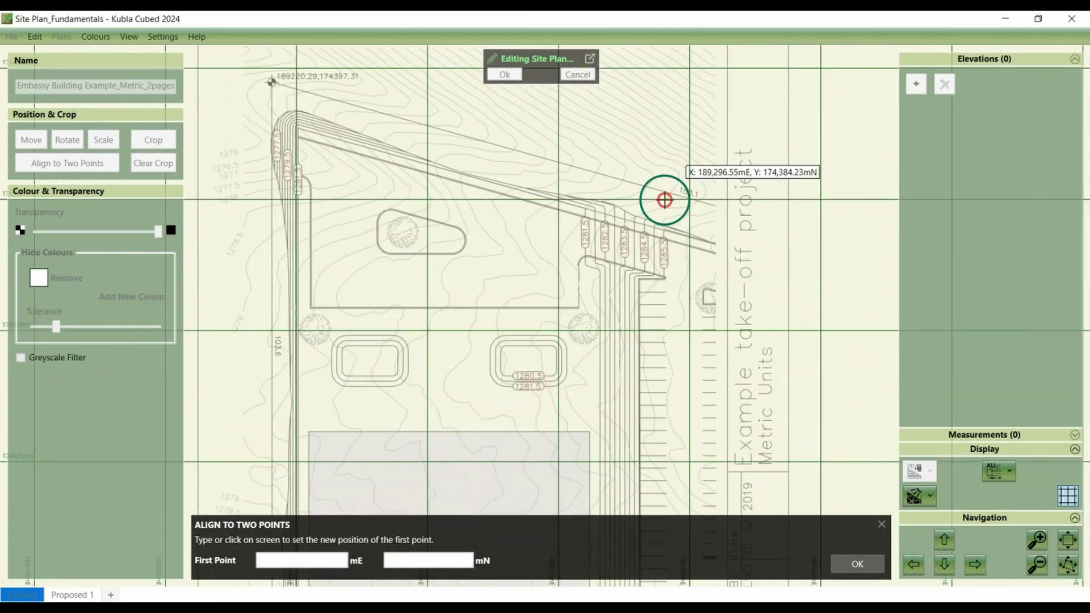
scroll(662, 282, "up", 3)
scroll(663, 282, "up", 4)
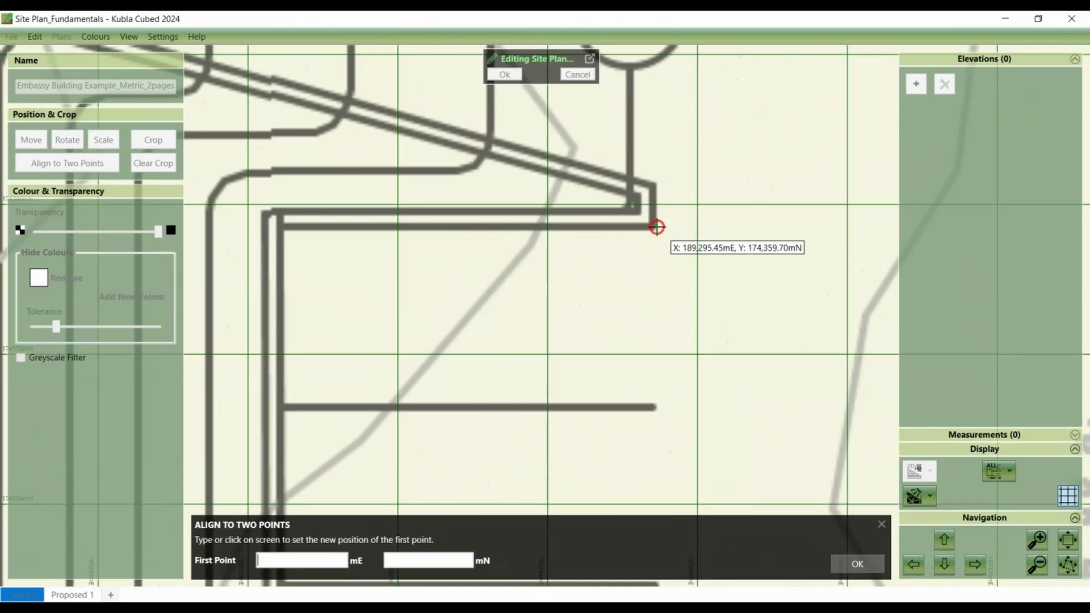
left_click(657, 227)
- Align the parking-area corner to the matching line end as the second point
scroll(659, 238, "down", 4)
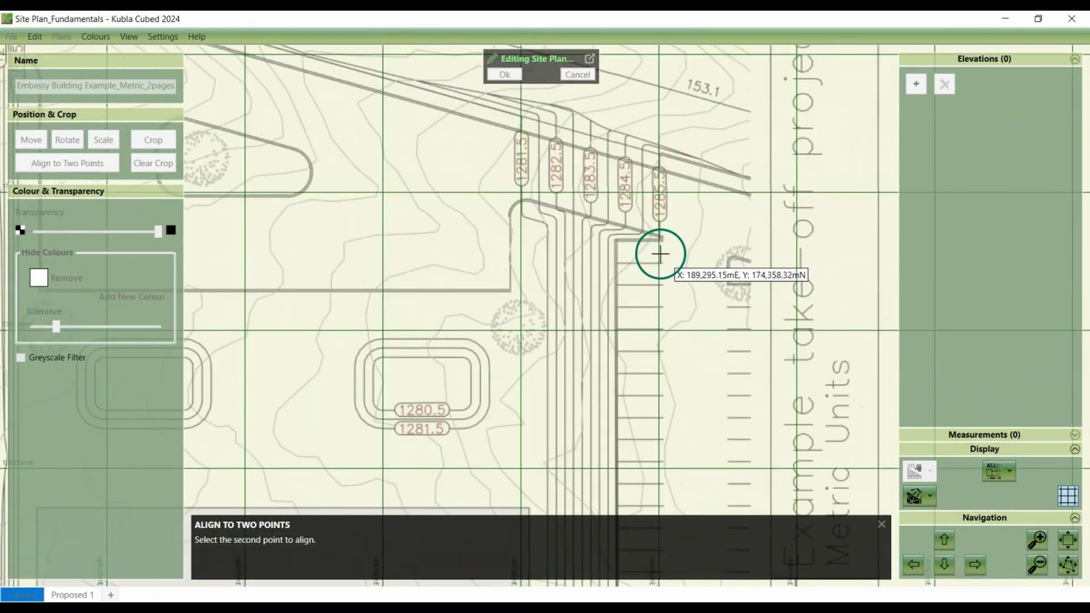
scroll(659, 254, "down", 3)
right_click_drag(649, 273, 620, 406)
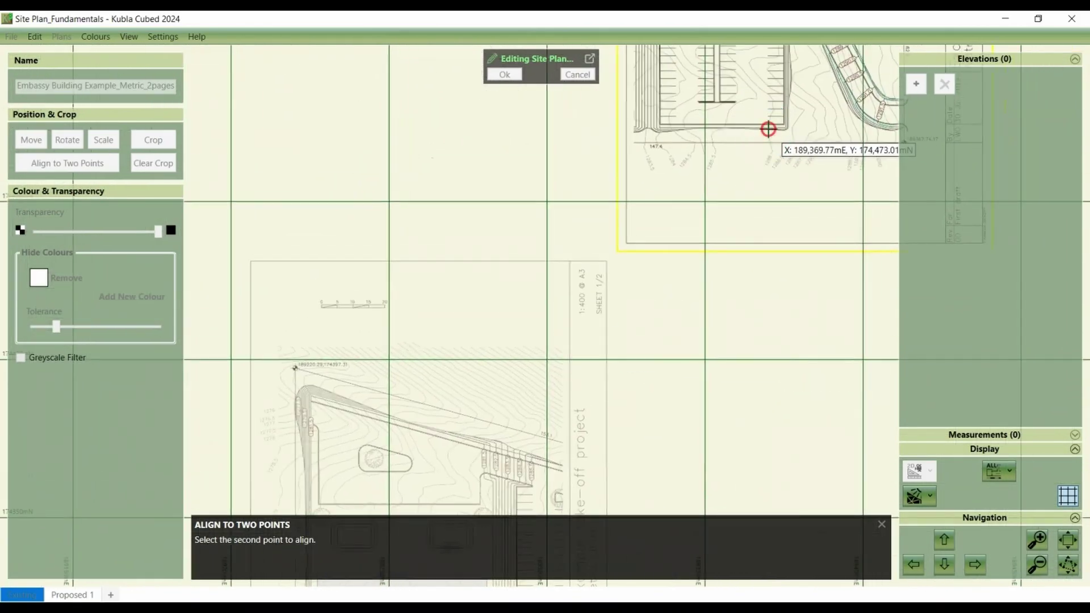
scroll(652, 207, "up", 2)
scroll(689, 204, "up", 3)
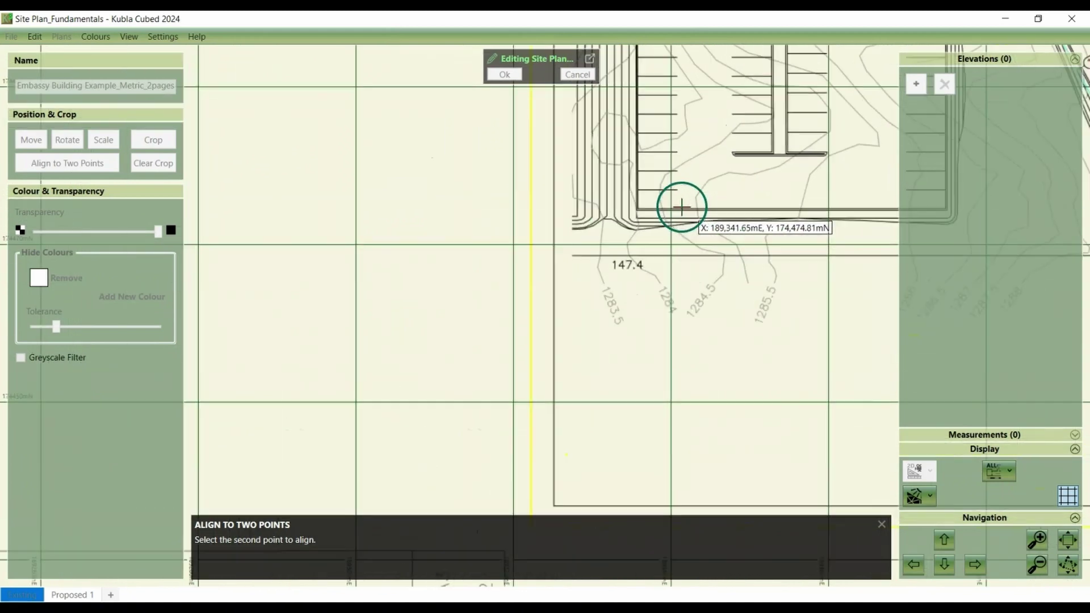
scroll(682, 206, "up", 3)
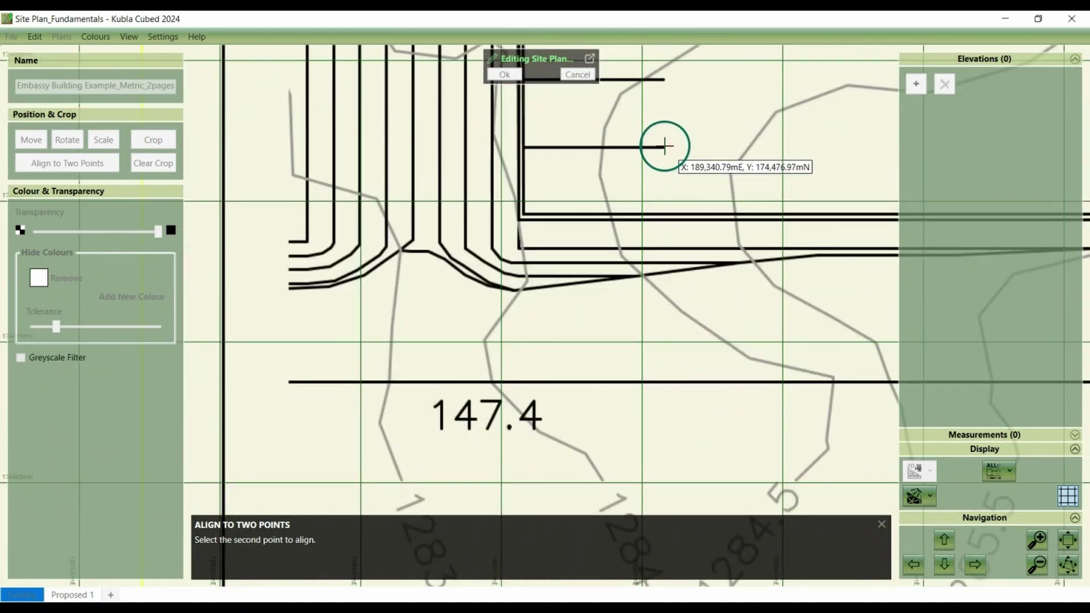
scroll(666, 146, "up", 1)
scroll(665, 148, "up", 1)
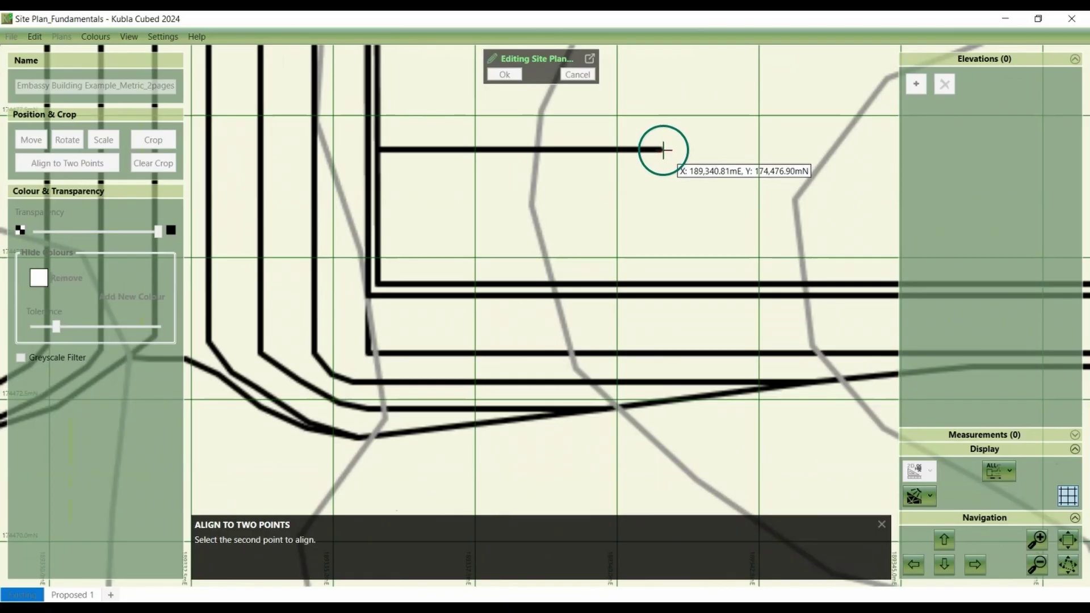
left_click(663, 150)
scroll(662, 149, "down", 5)
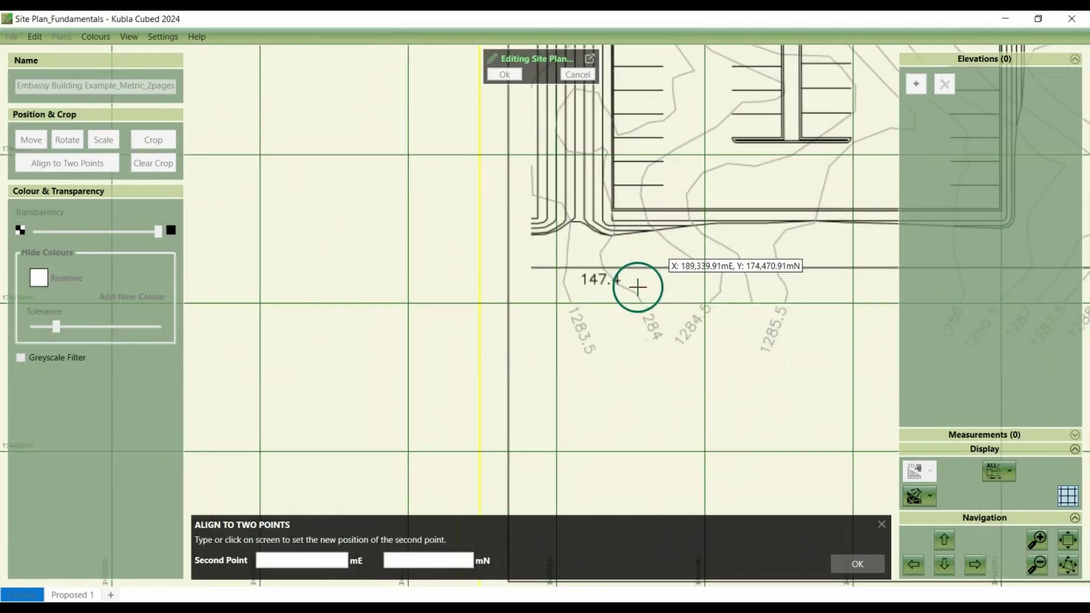
scroll(625, 278, "down", 2)
scroll(710, 141, "up", 2)
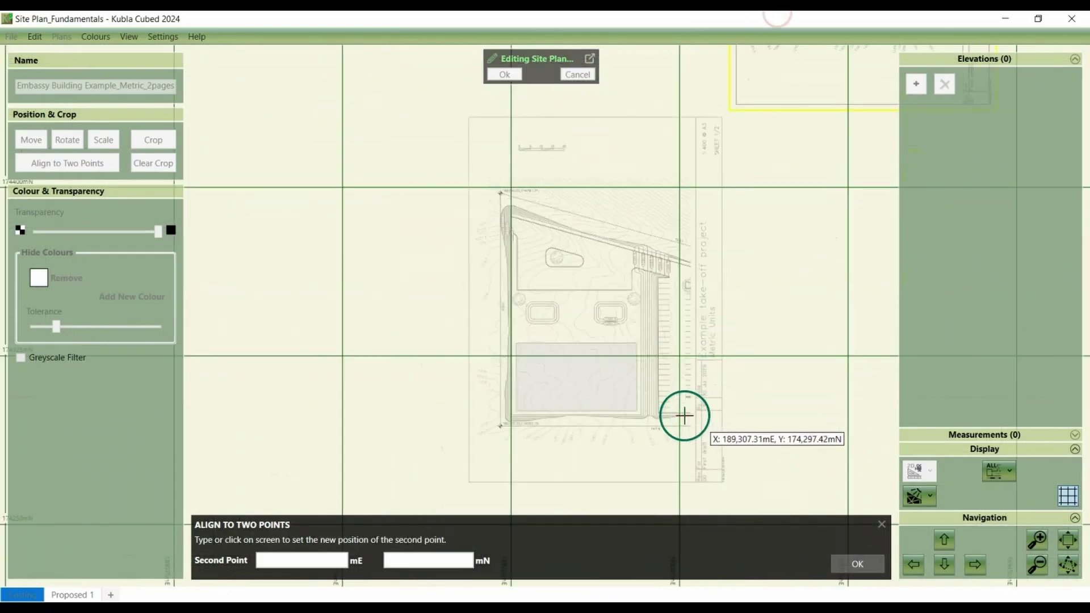
scroll(679, 414, "up", 3)
scroll(698, 426, "up", 4)
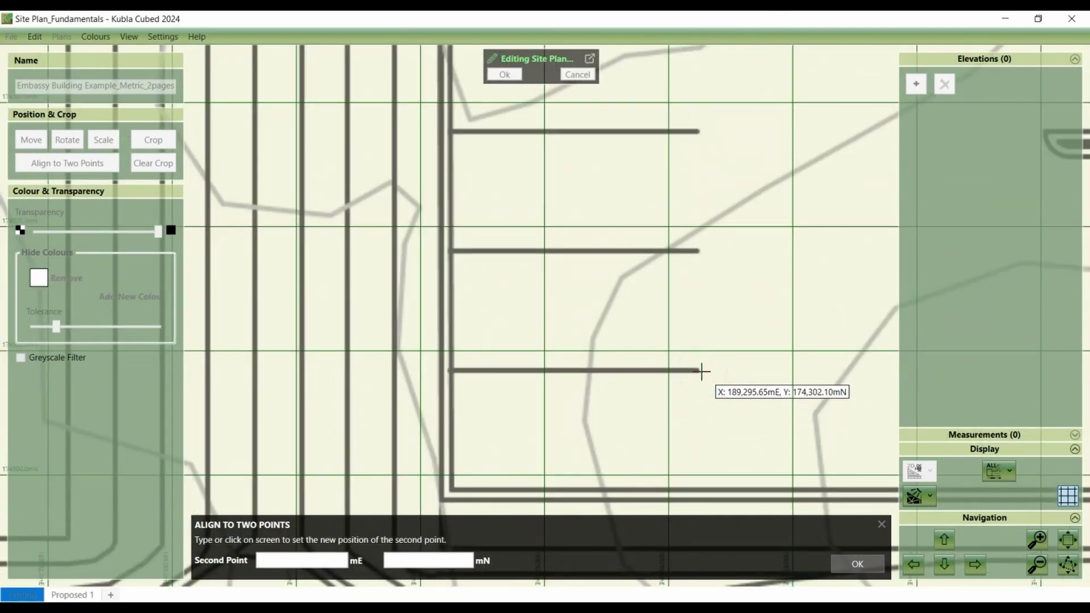
scroll(702, 370, "up", 2)
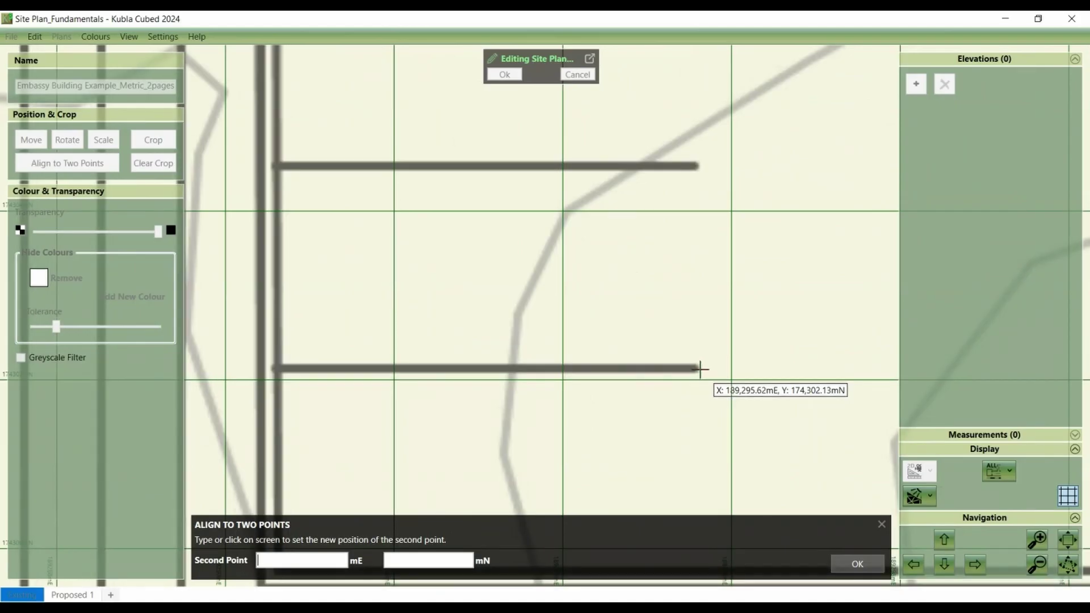
left_click(701, 370)
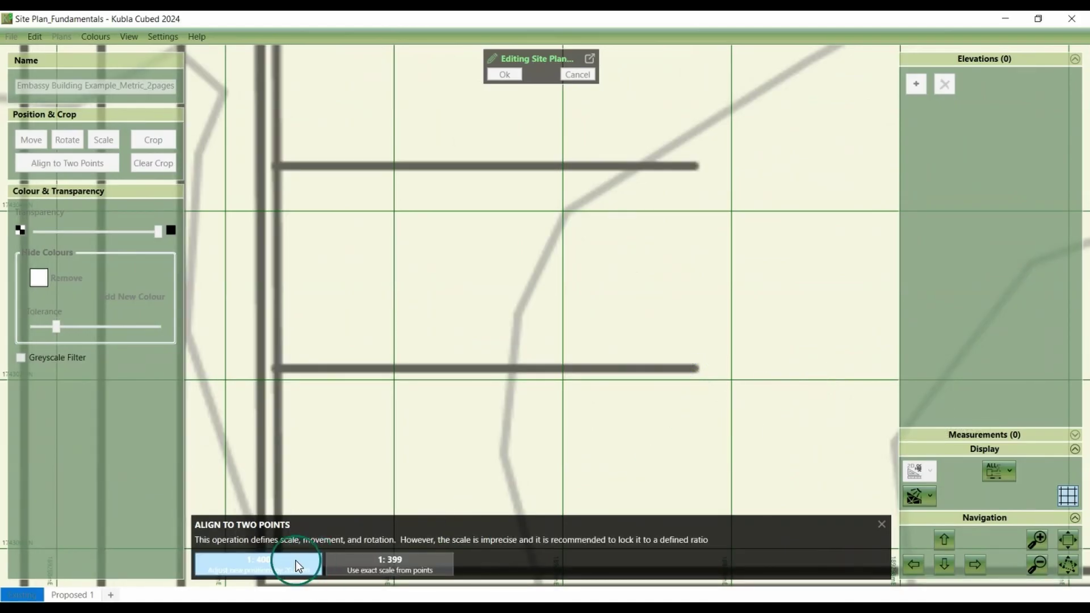
- Lock the alignment scale at 1:400 and close editing of page 2
left_click(295, 564)
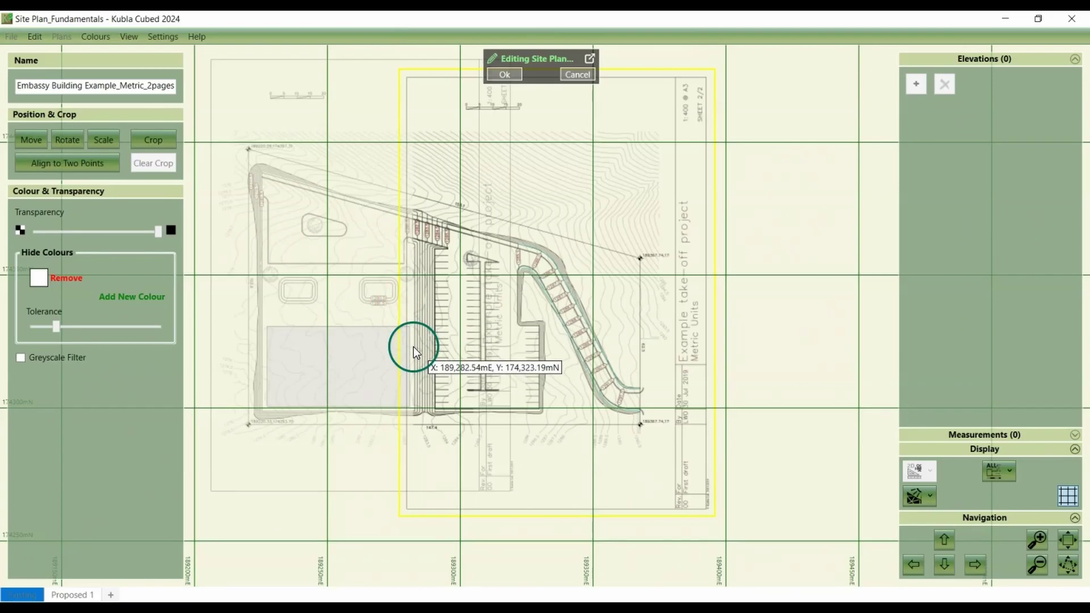
left_click(505, 74)
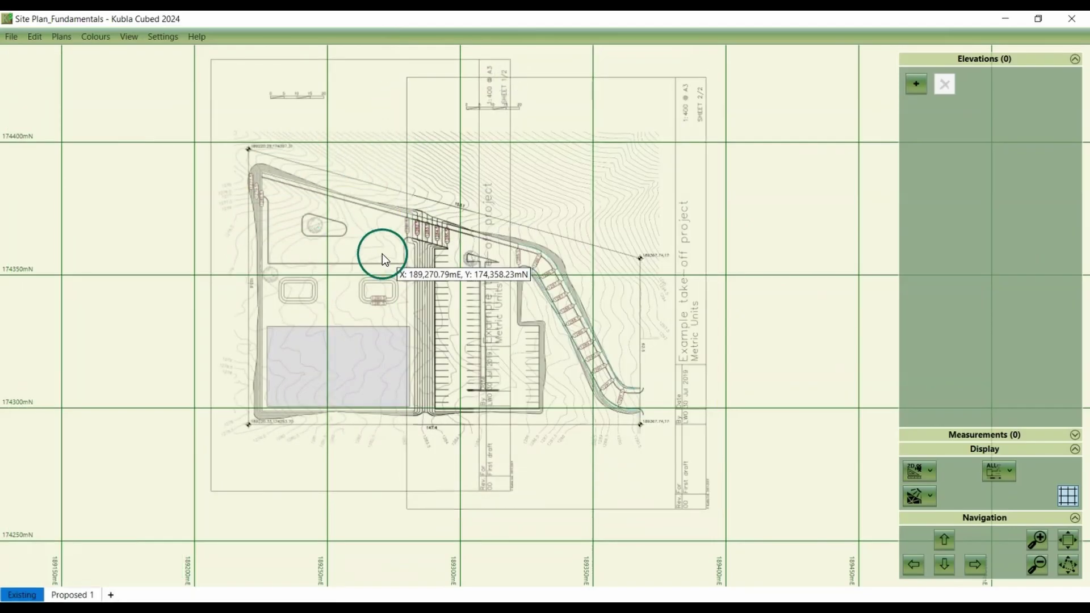
- Hide and reshow the second plan page, then open and cancel its editing
left_click_drag(379, 248, 433, 319)
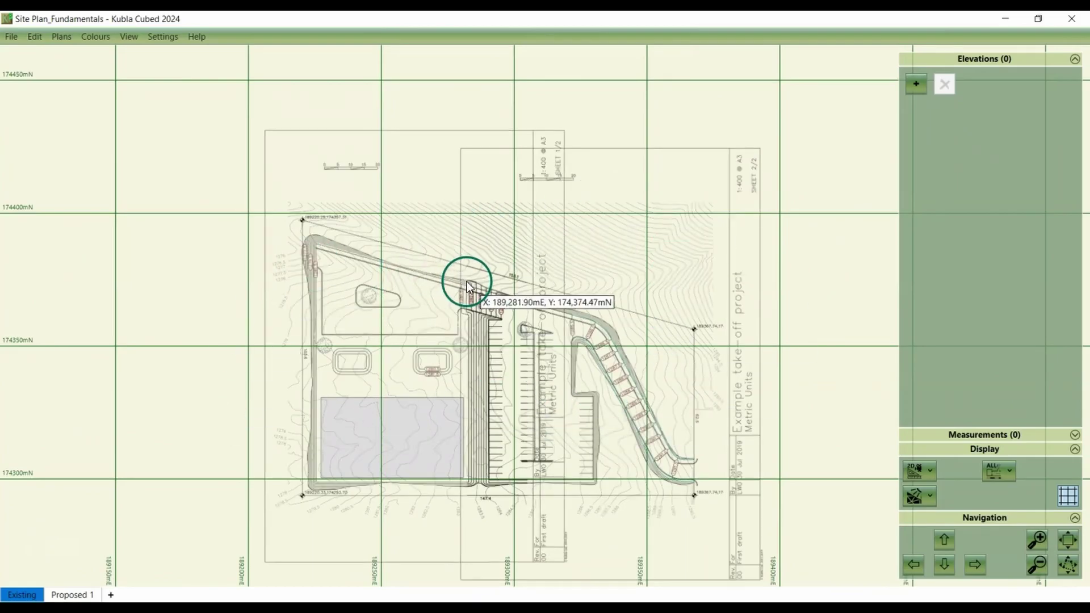
left_click(62, 36)
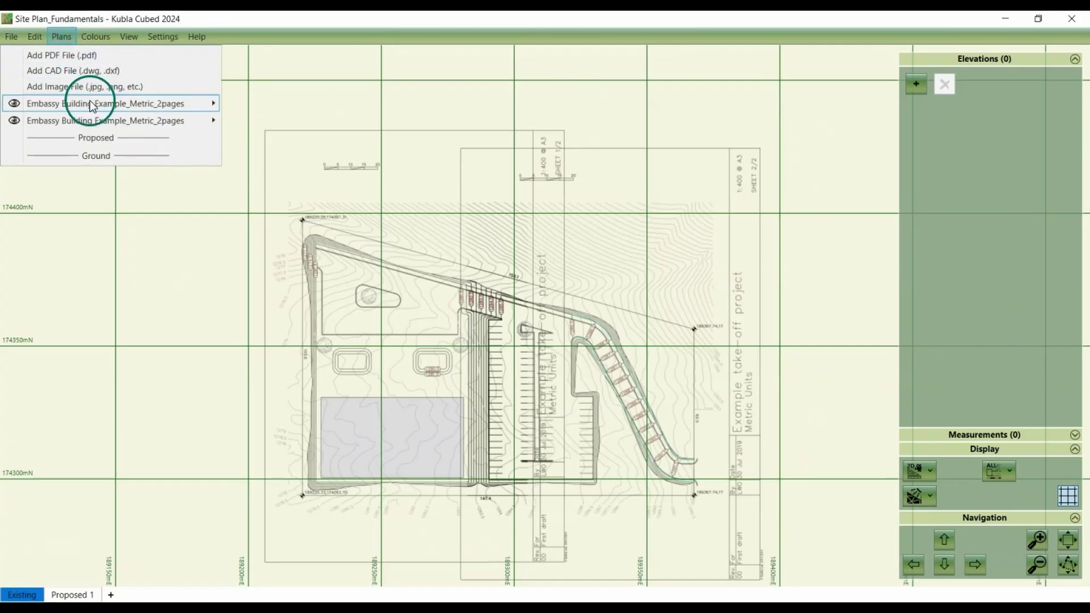
mouse_move(96, 124)
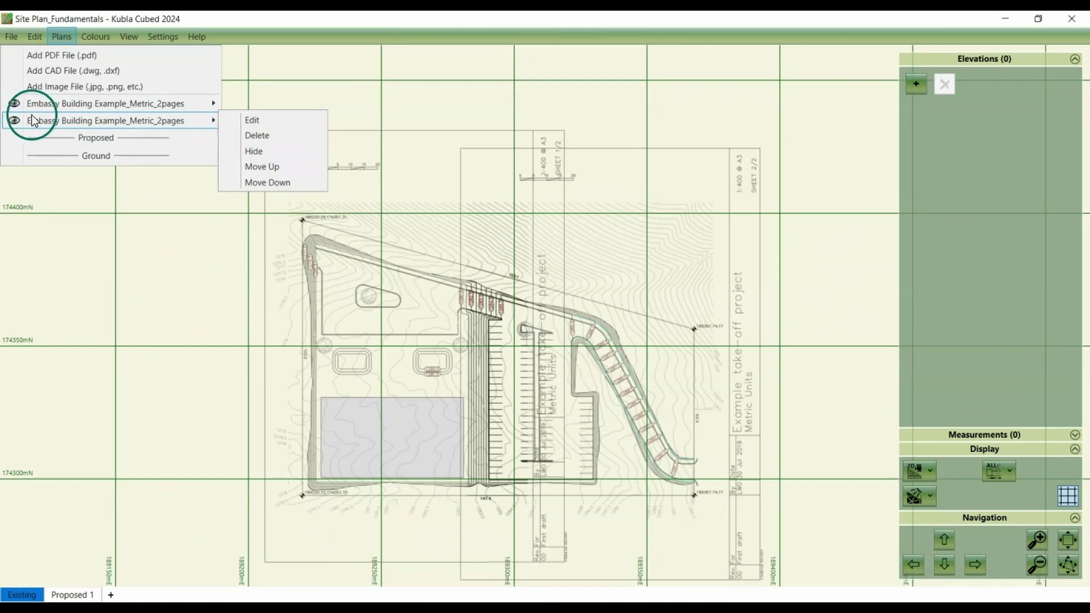
left_click(13, 120)
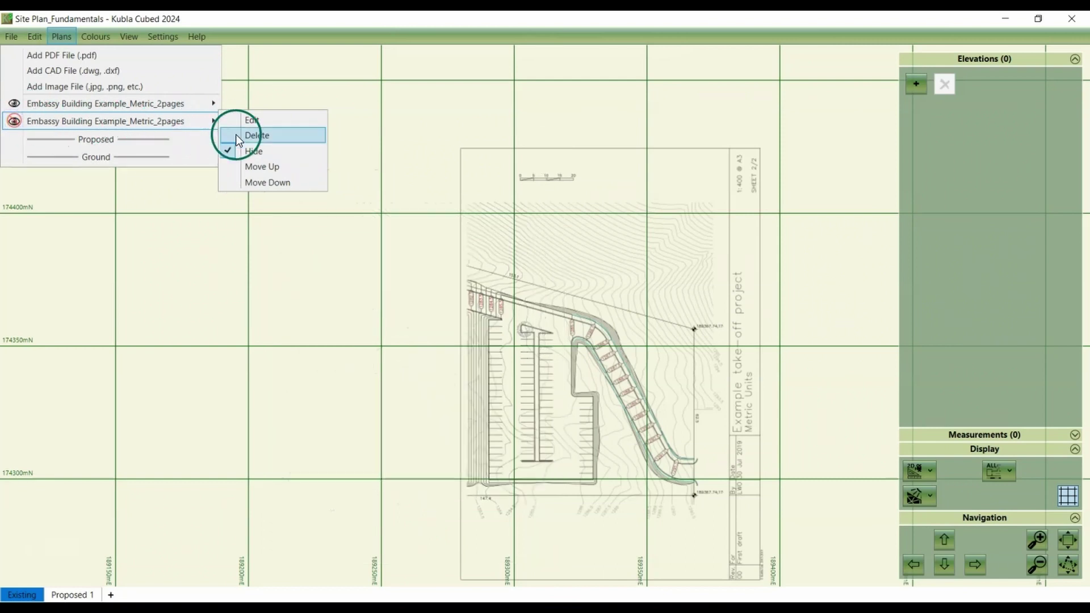
left_click(231, 151)
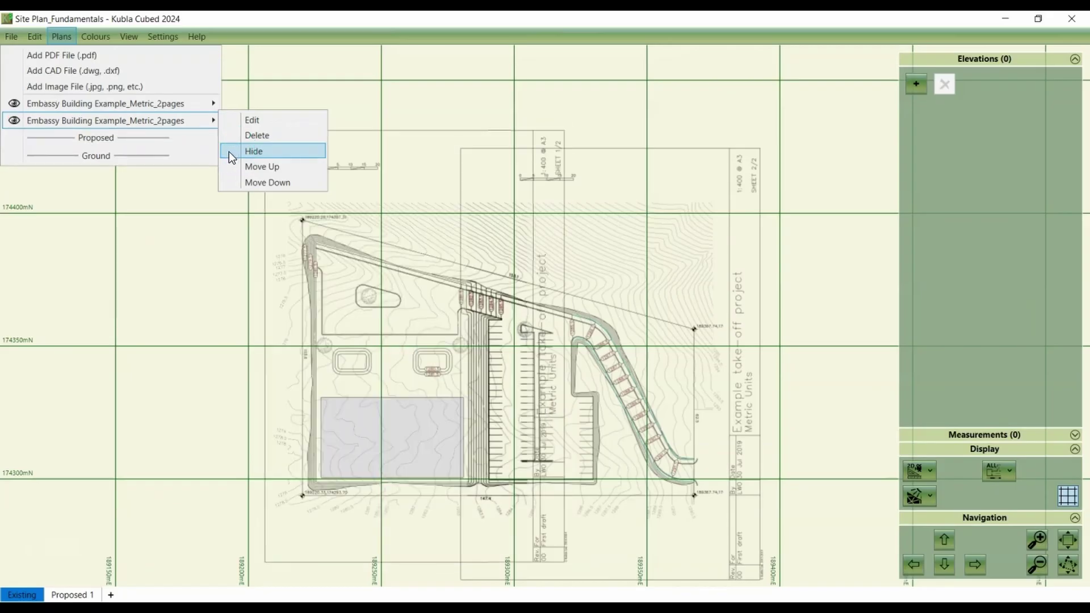
left_click(231, 121)
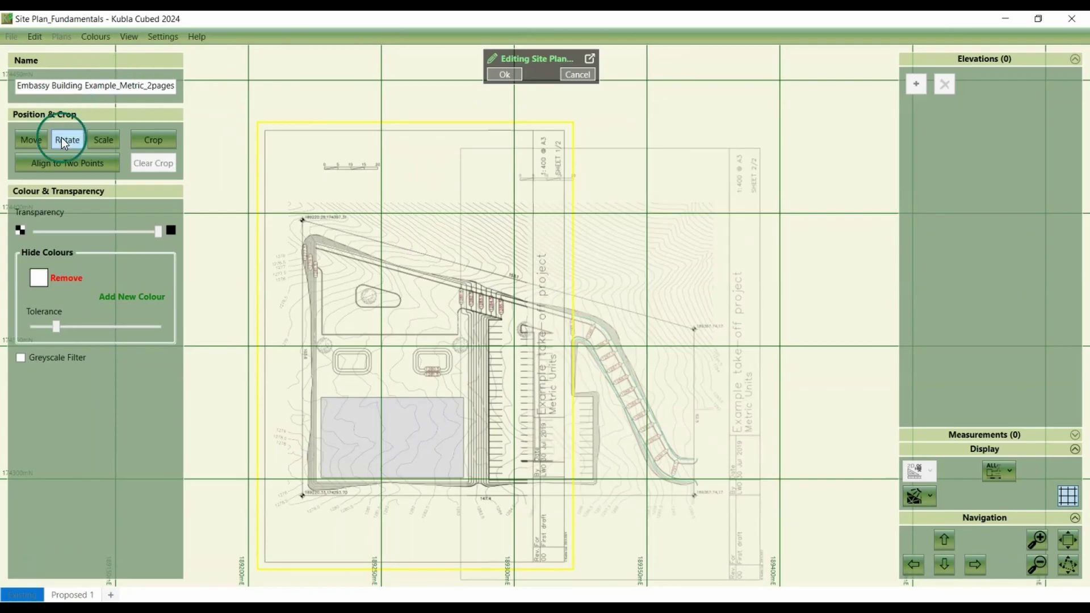
key("Escape")
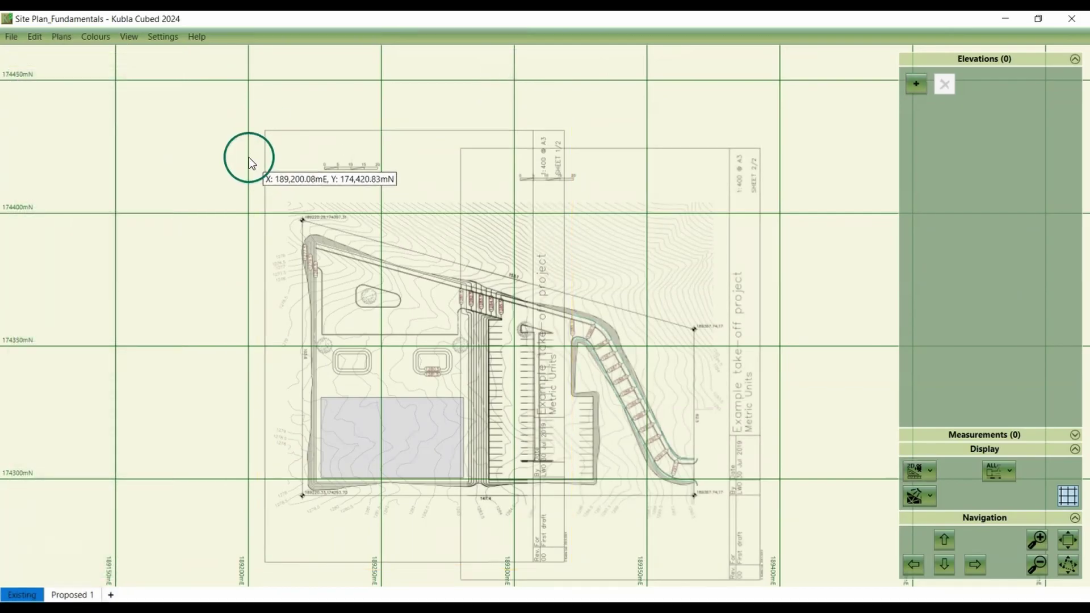
- Bring up the options submenus for the first and second plan pages in the Plans list
left_click(69, 41)
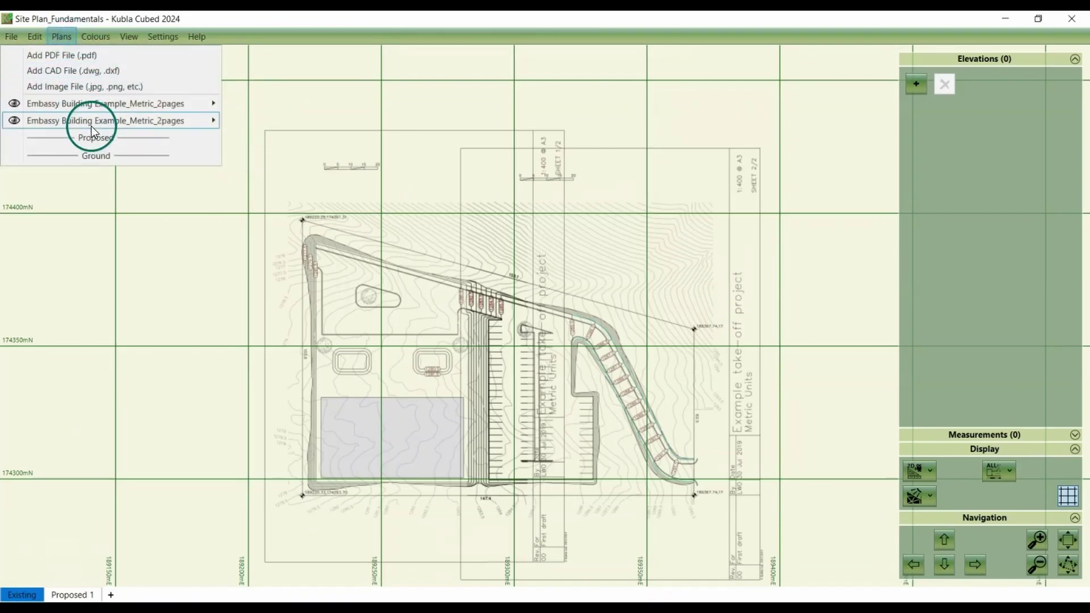
left_click(87, 109)
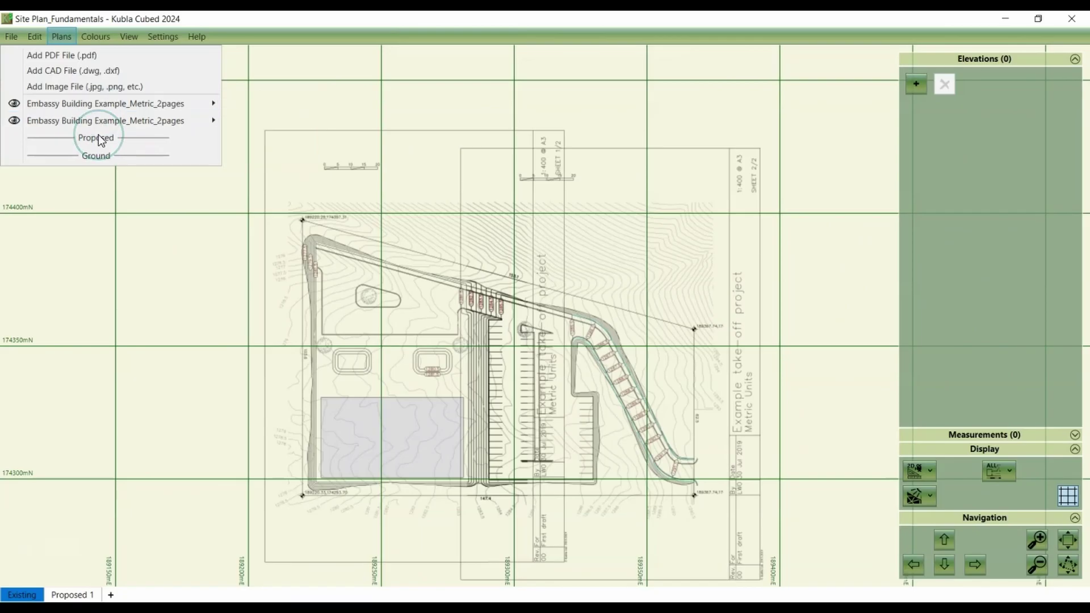
left_click(127, 118)
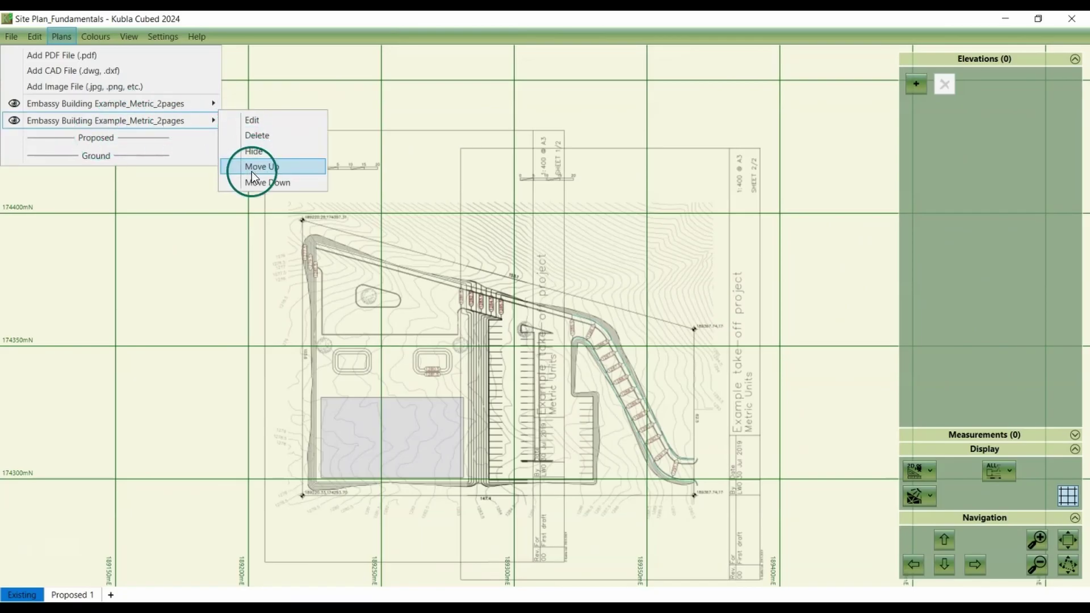